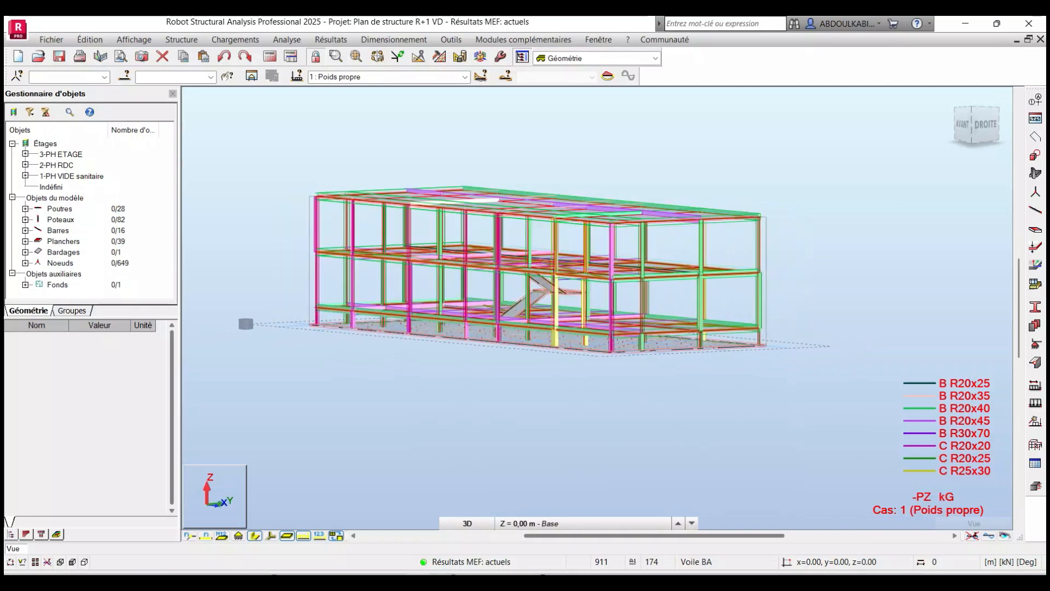
Examine the overall R+1 concrete frame from its rear, left and front sides, including the roof-level beams and slabs
shift+middle_drag(492, 285, 309, 296)
scroll(492, 273, down, 3)
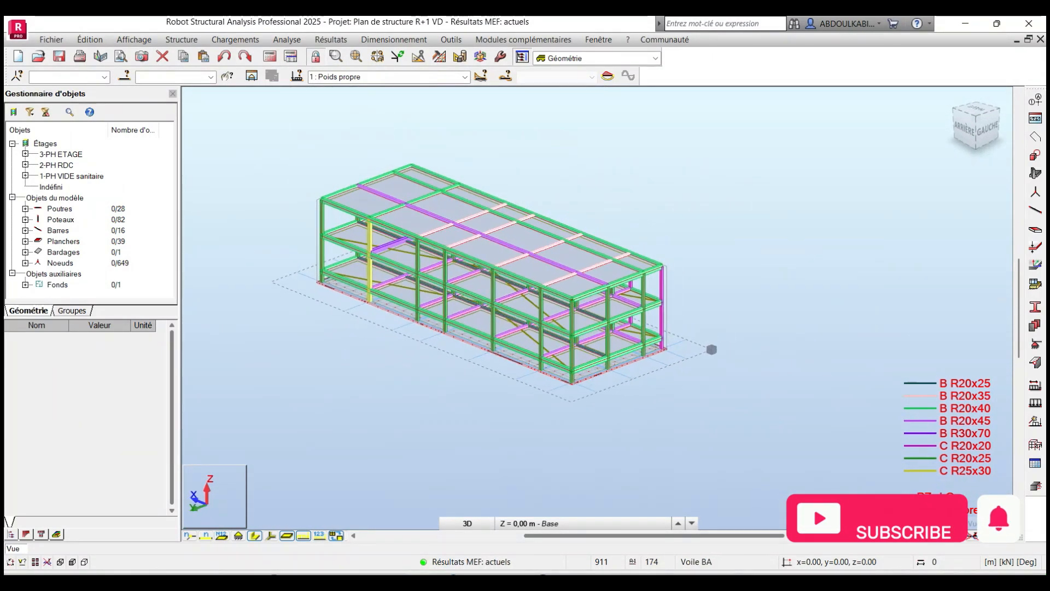
scroll(434, 275, up, 2)
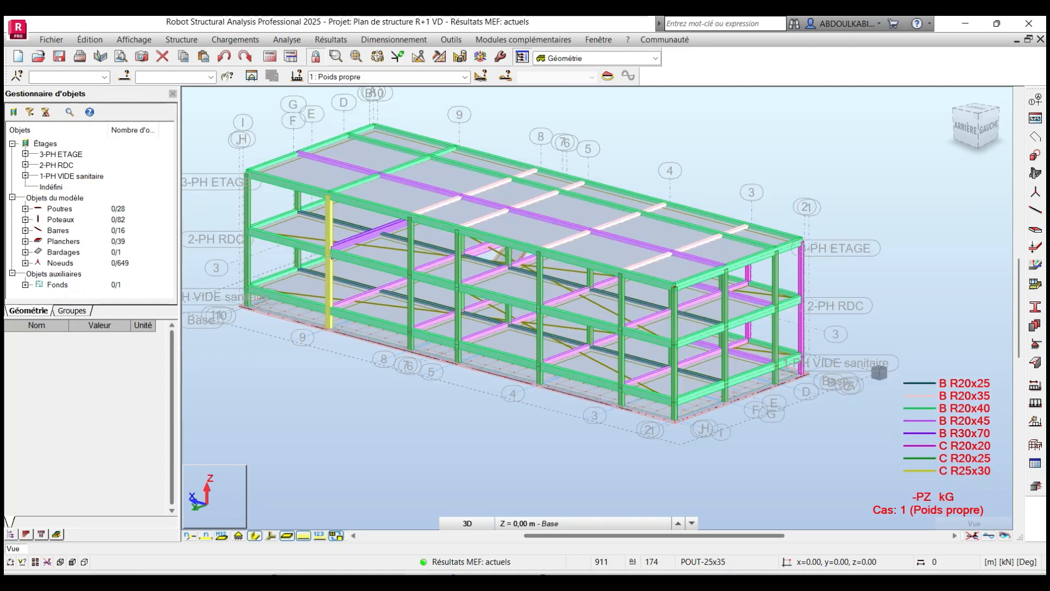
scroll(489, 261, down, 2)
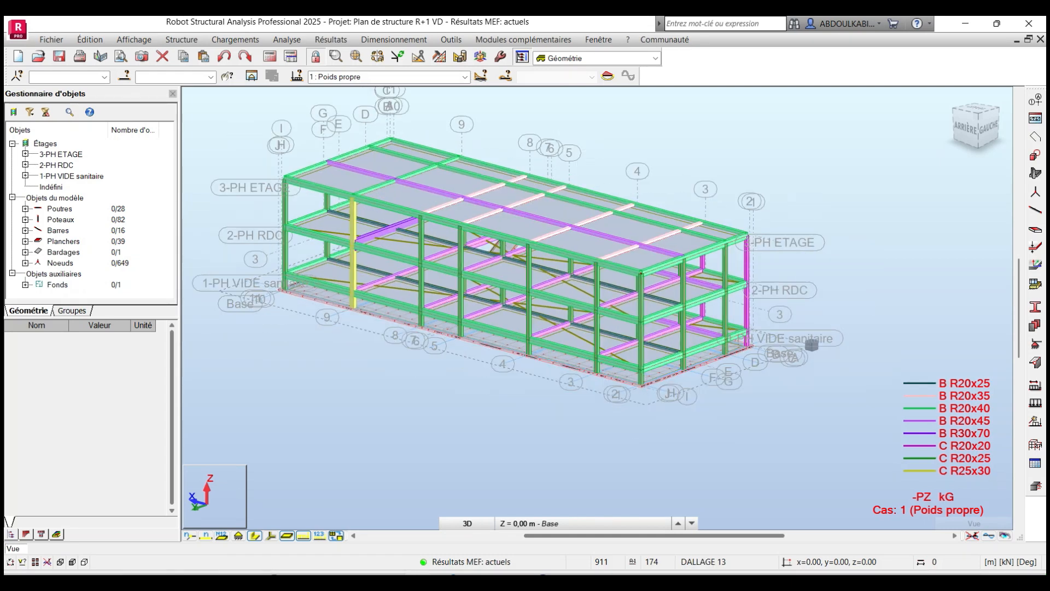
shift+middle_drag(500, 263, 525, 264)
scroll(551, 265, up, 2)
shift+middle_drag(734, 285, 896, 332)
scroll(832, 321, down, 2)
shift+middle_drag(781, 313, 362, 409)
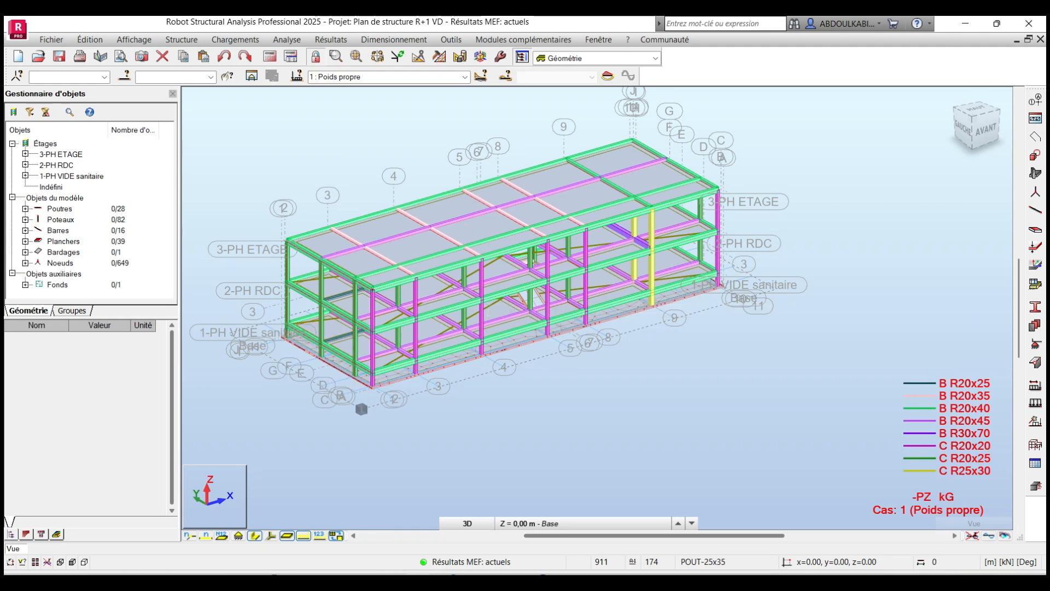
scroll(353, 345, up, 2)
scroll(431, 339, down, 2)
Inspect the columns, floor beams and staircase along the front façade and around the front-right corner of the building
middle_drag(431, 339, 268, 276)
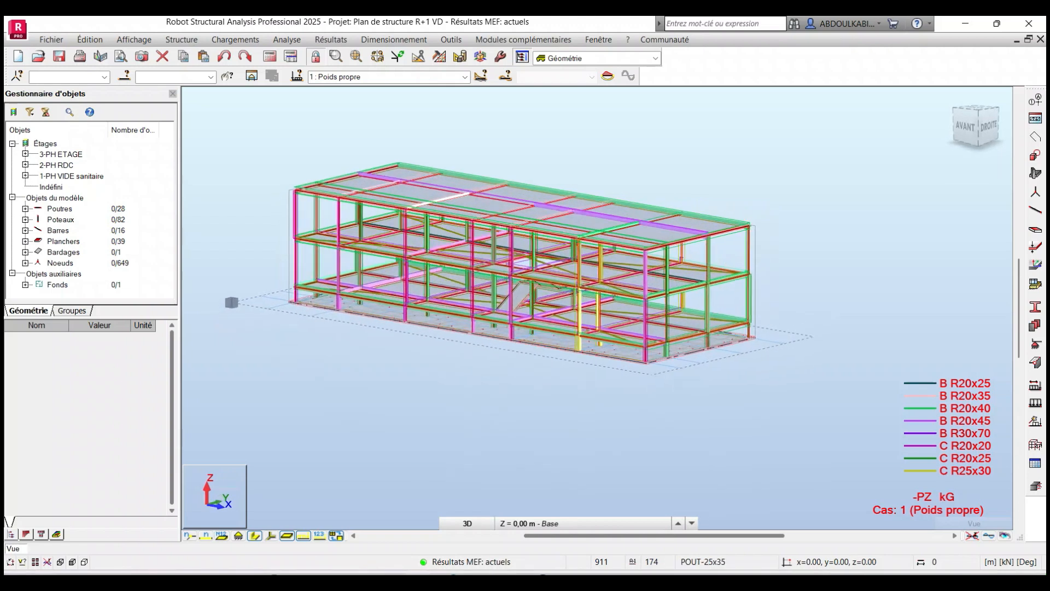
scroll(520, 292, up, 2)
scroll(474, 334, down, 3)
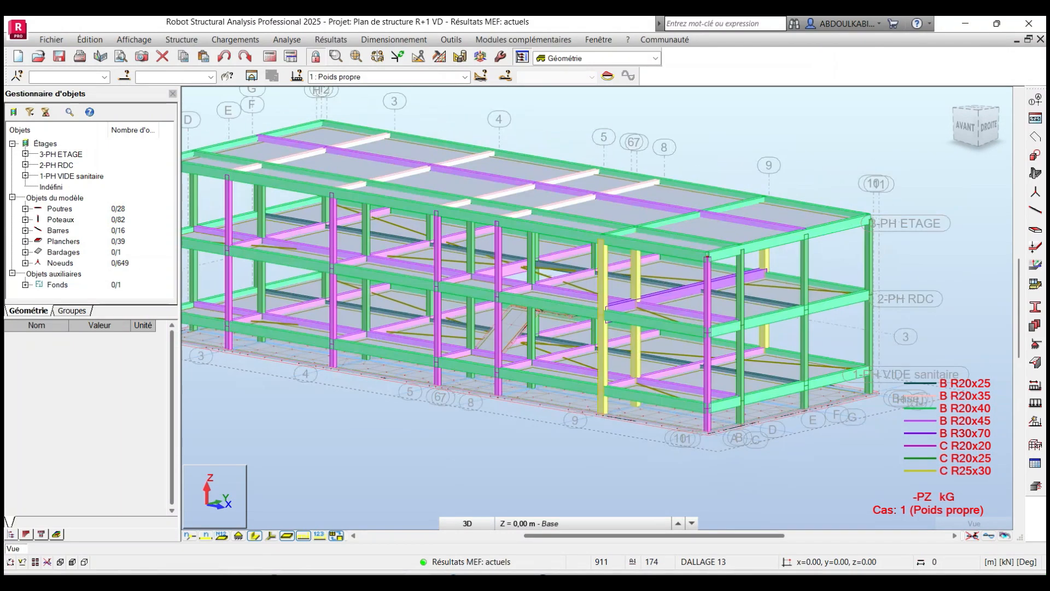
shift+middle_drag(473, 334, 613, 322)
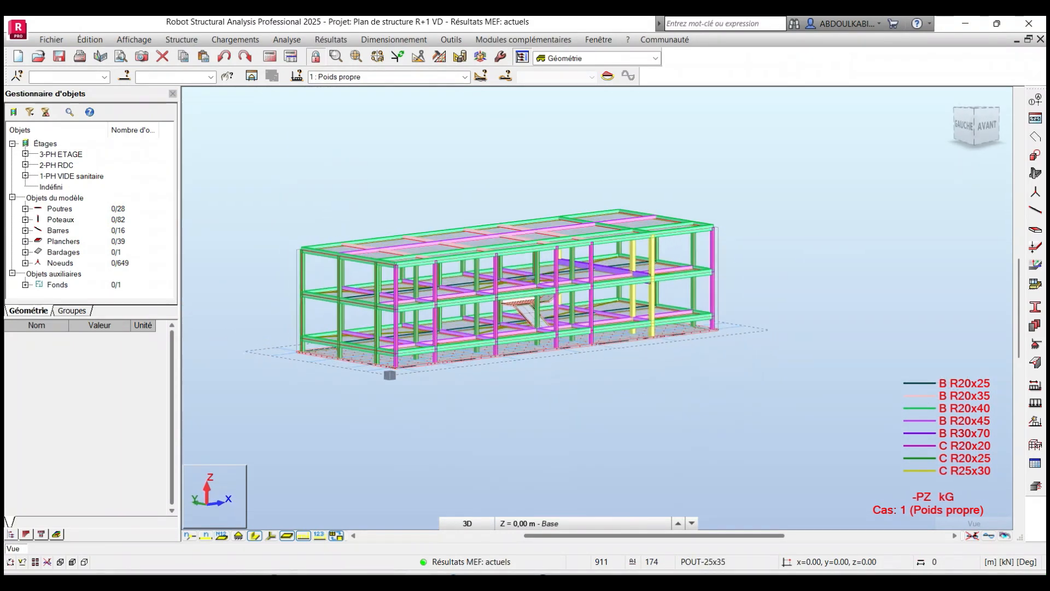
scroll(539, 308, up, 2)
middle_drag(502, 329, 402, 324)
scroll(528, 318, down, 2)
scroll(508, 324, up, 2)
shift+middle_drag(508, 323, 451, 330)
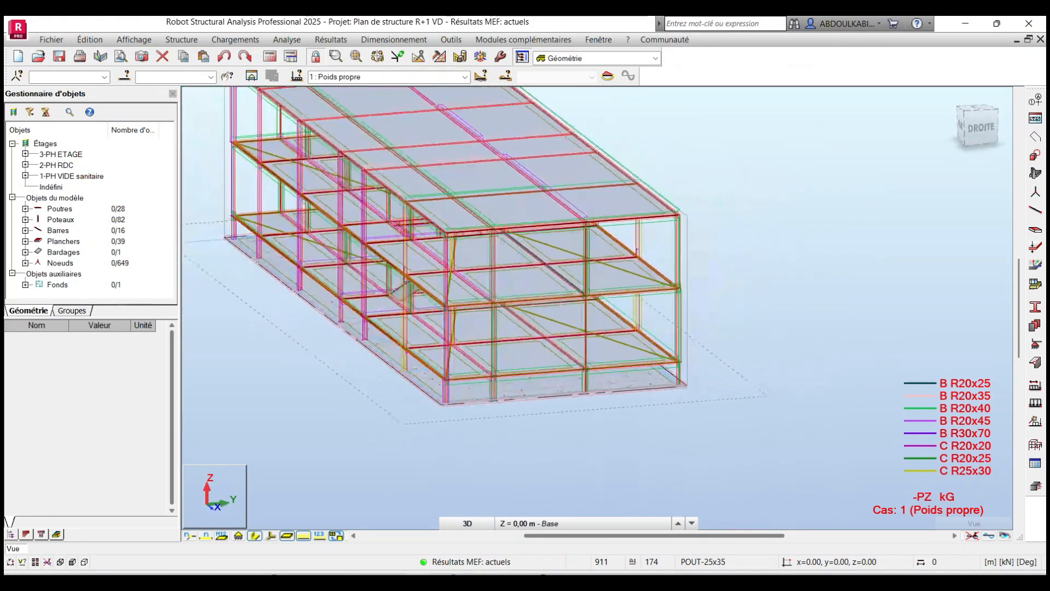
scroll(451, 330, down, 2)
middle_drag(512, 372, 547, 389)
scroll(509, 393, up, 2)
scroll(546, 389, down, 3)
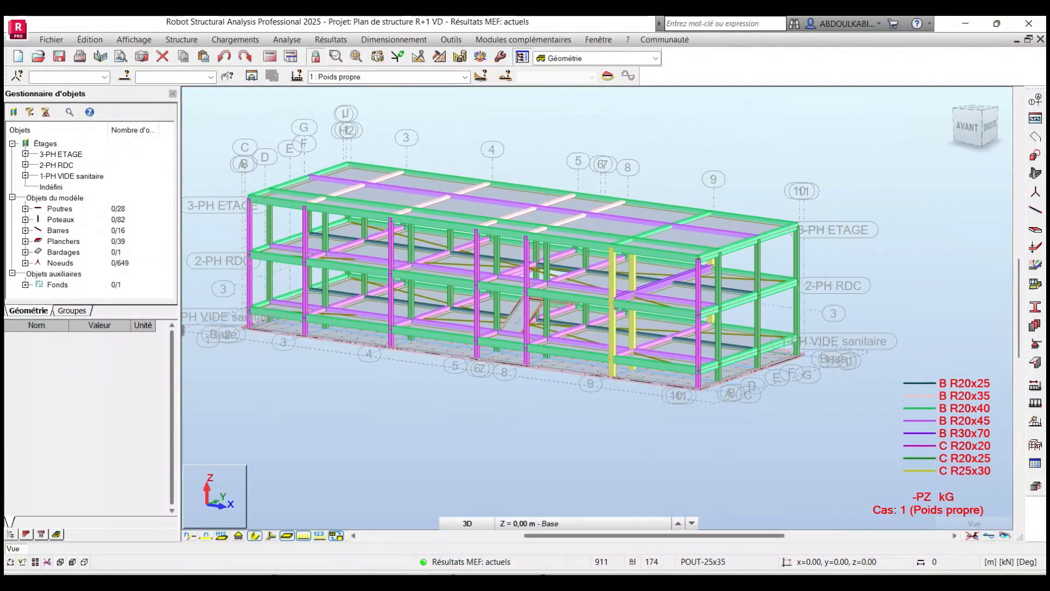
Examine the right and rear façades, including the R30x70 beam and the R25x30 columns near grid line 9
scroll(542, 379, up, 2)
shift+middle_drag(542, 378, 438, 342)
scroll(515, 374, down, 2)
shift+middle_drag(514, 333, 477, 348)
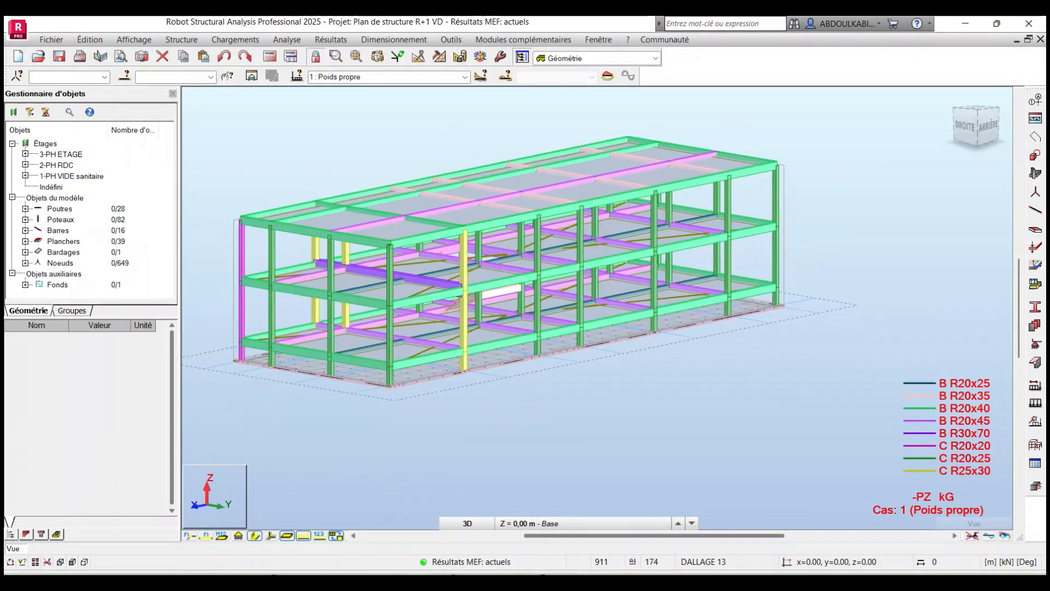
scroll(477, 348, down, 2)
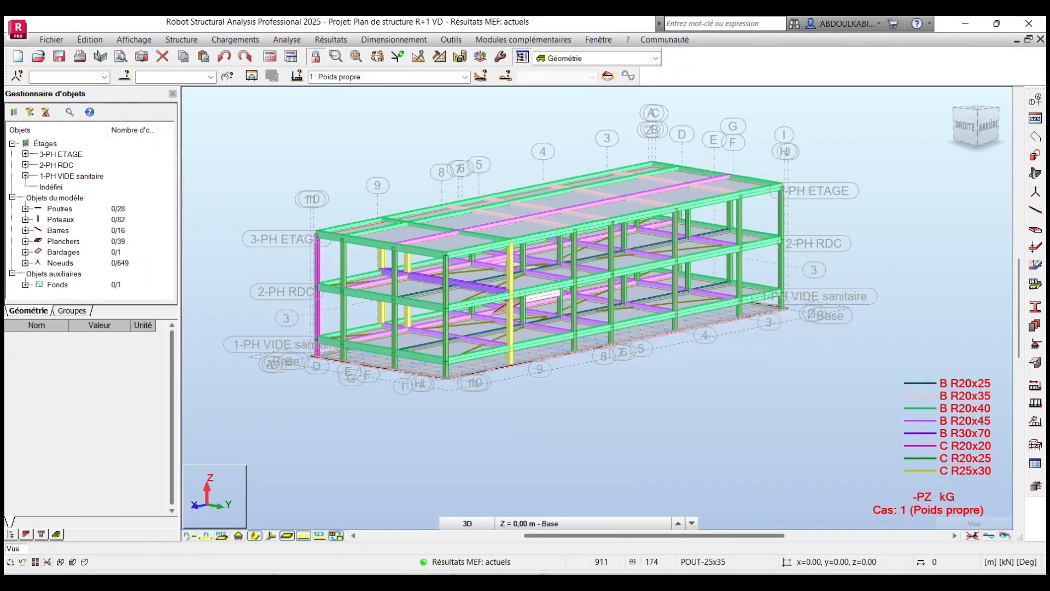
scroll(405, 343, up, 4)
scroll(404, 344, down, 5)
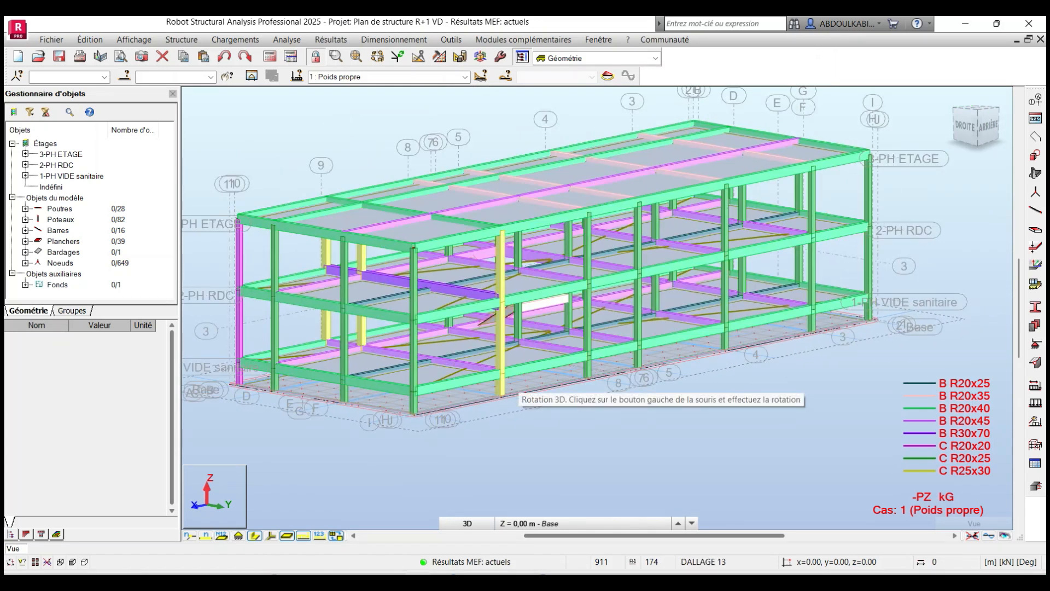
scroll(476, 327, down, 2)
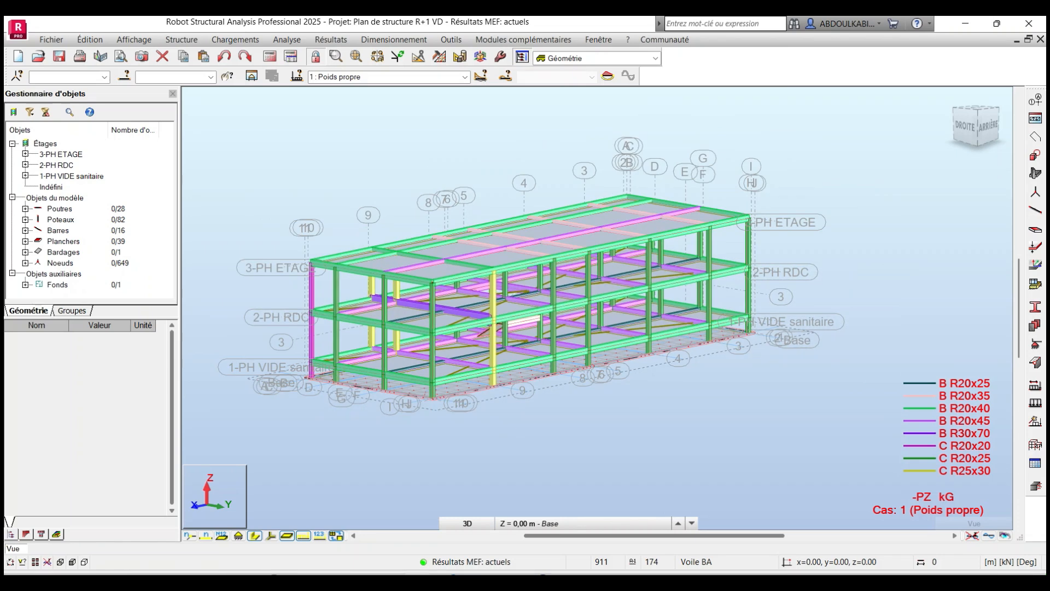
scroll(519, 371, up, 1)
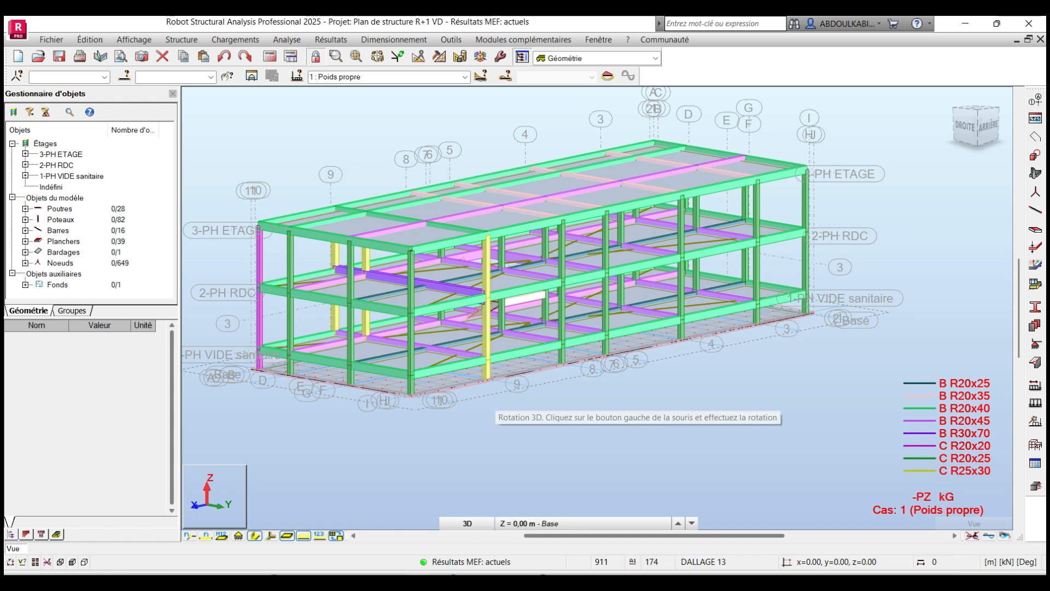
Review the front of the frame from both the left and right corners, looking at the staircase bay up close
drag(495, 402, 361, 409)
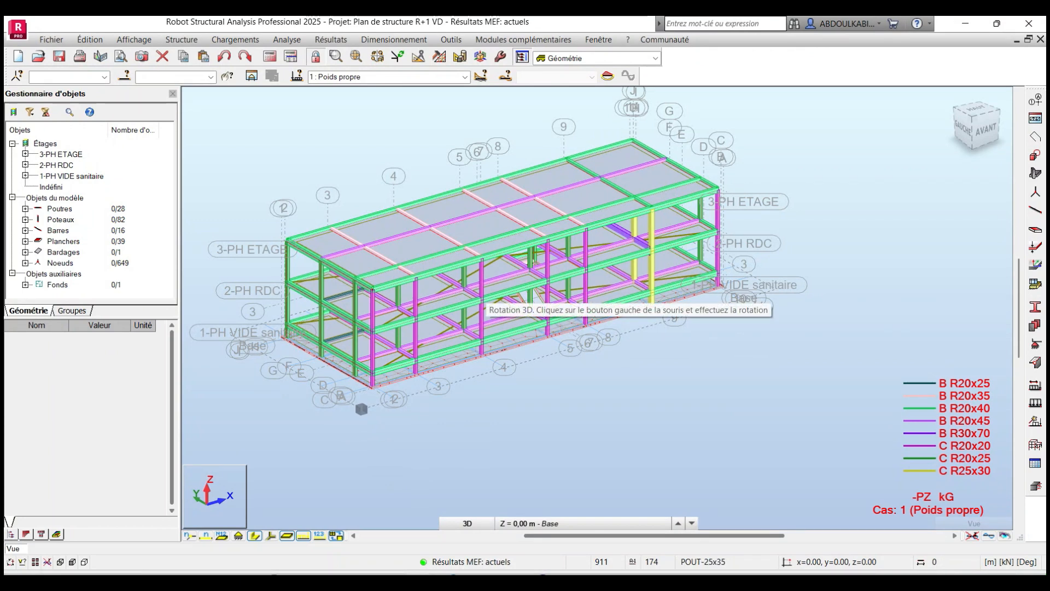
scroll(361, 409, up, 2)
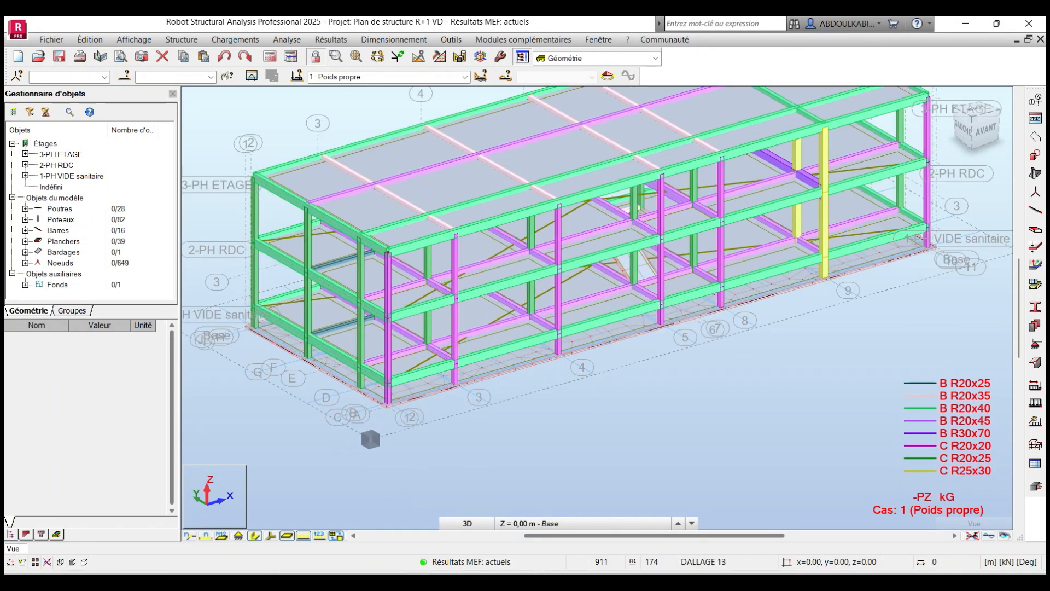
scroll(427, 328, down, 2)
mouse_move(426, 328)
middle_down()
mouse_move(406, 346)
mouse_move(295, 298)
mouse_move(219, 333)
middle_up()
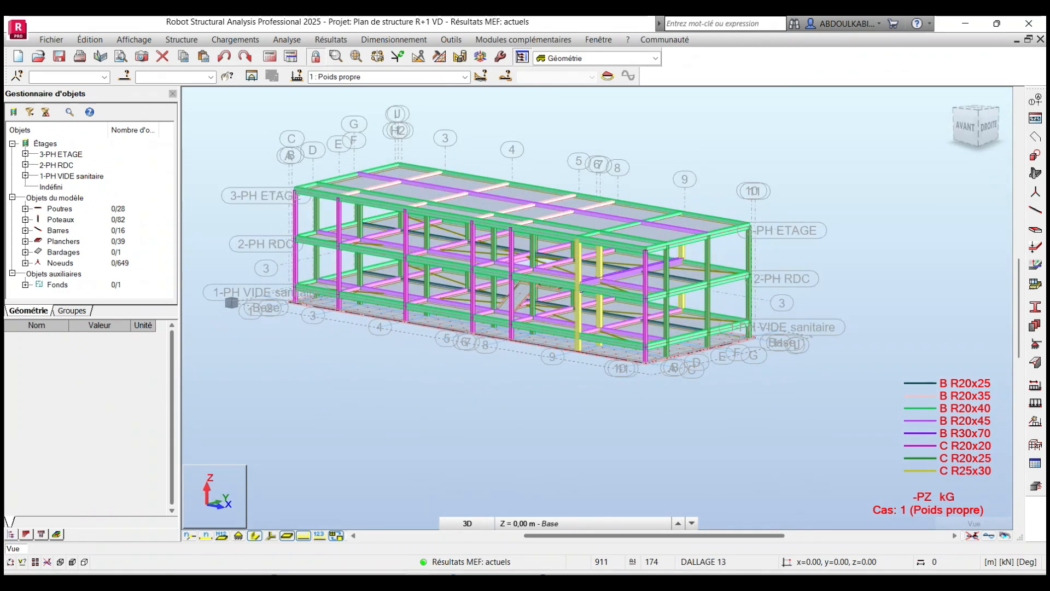
scroll(498, 295, up, 4)
middle_drag(497, 296, 584, 294)
scroll(485, 319, down, 5)
scroll(569, 301, up, 3)
scroll(522, 317, down, 3)
shift+middle_drag(522, 317, 404, 316)
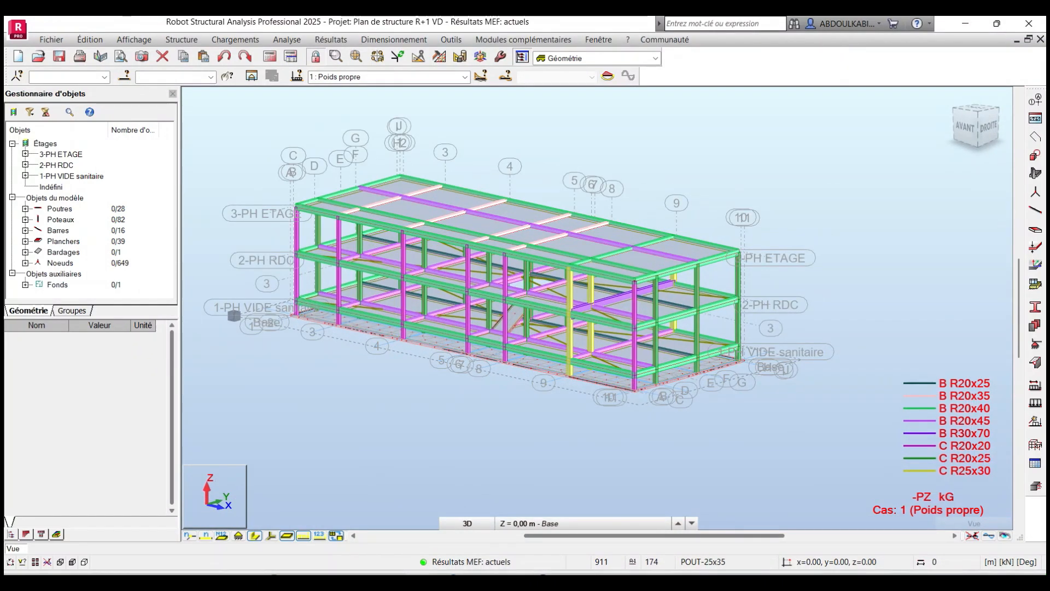
Inspect the framing of all three levels from the front-right corner round to the right-rear corner
scroll(635, 370, up, 2)
shift+middle_drag(635, 370, 588, 366)
scroll(588, 366, down, 2)
middle_drag(525, 375, 432, 314)
scroll(523, 395, up, 2)
scroll(569, 377, down, 2)
scroll(569, 378, up, 2)
scroll(506, 342, down, 2)
shift+middle_drag(519, 290, 475, 309)
scroll(474, 309, down, 2)
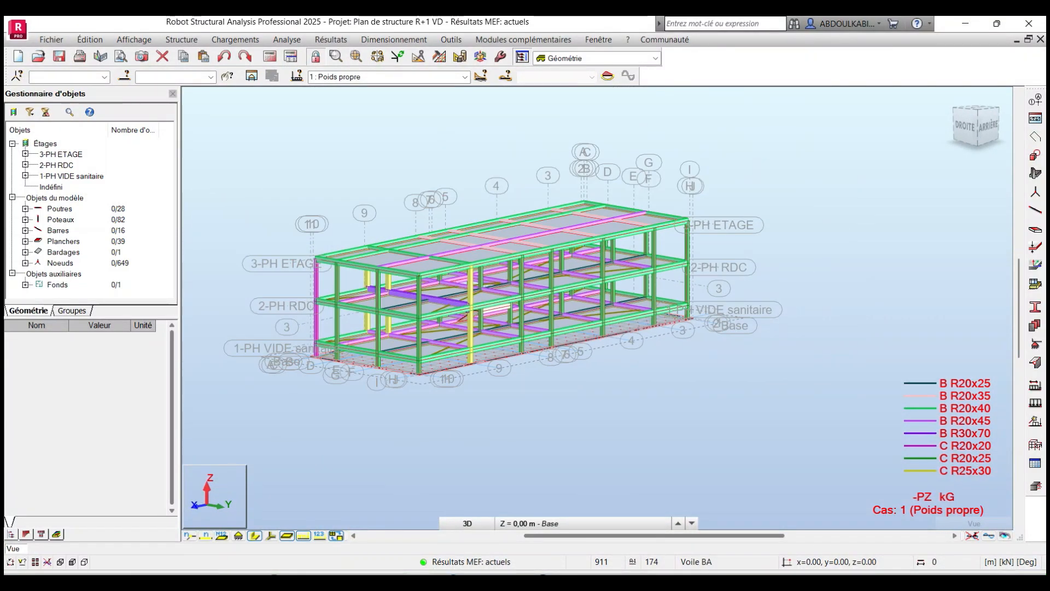
scroll(407, 350, up, 4)
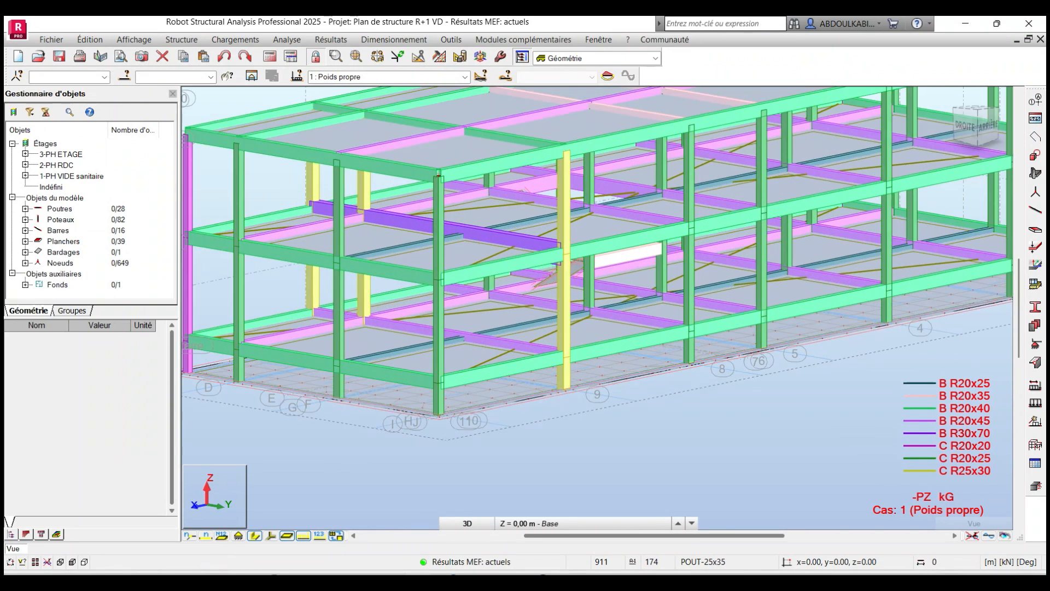
scroll(481, 363, down, 2)
middle_drag(495, 339, 457, 354)
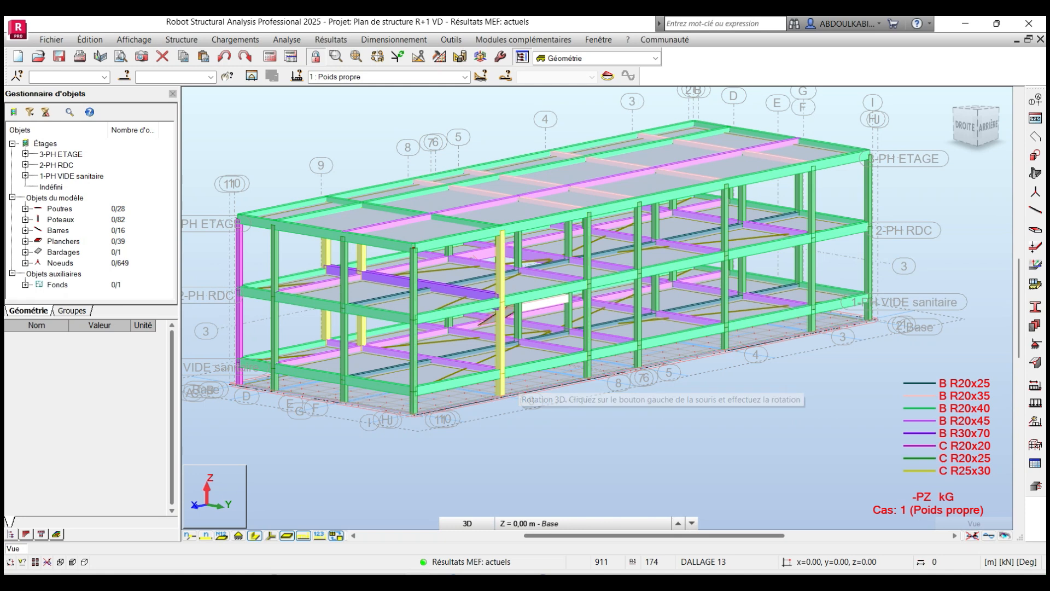
scroll(461, 347, down, 2)
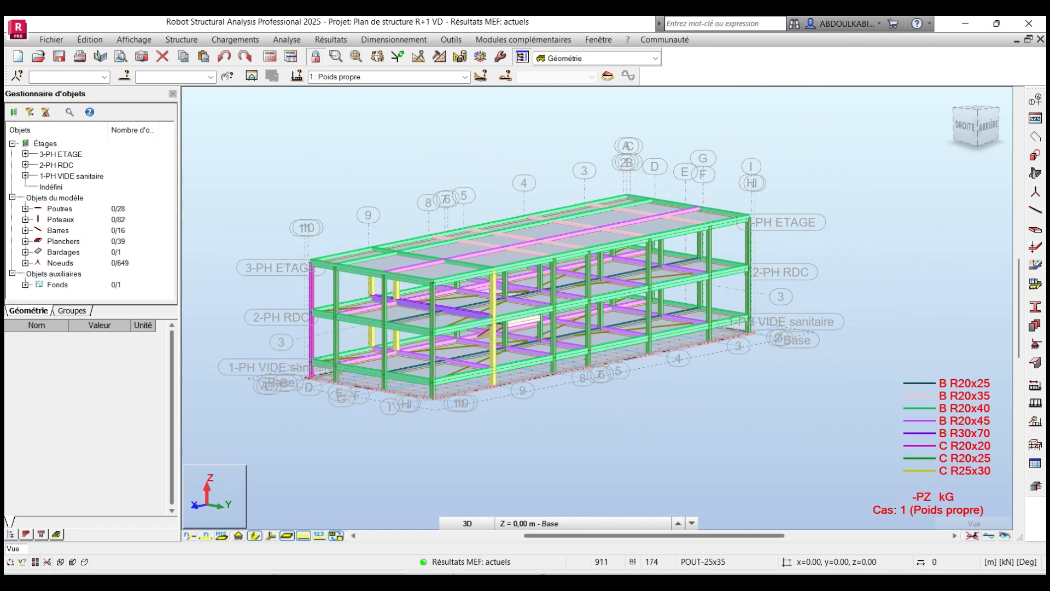
scroll(514, 372, up, 2)
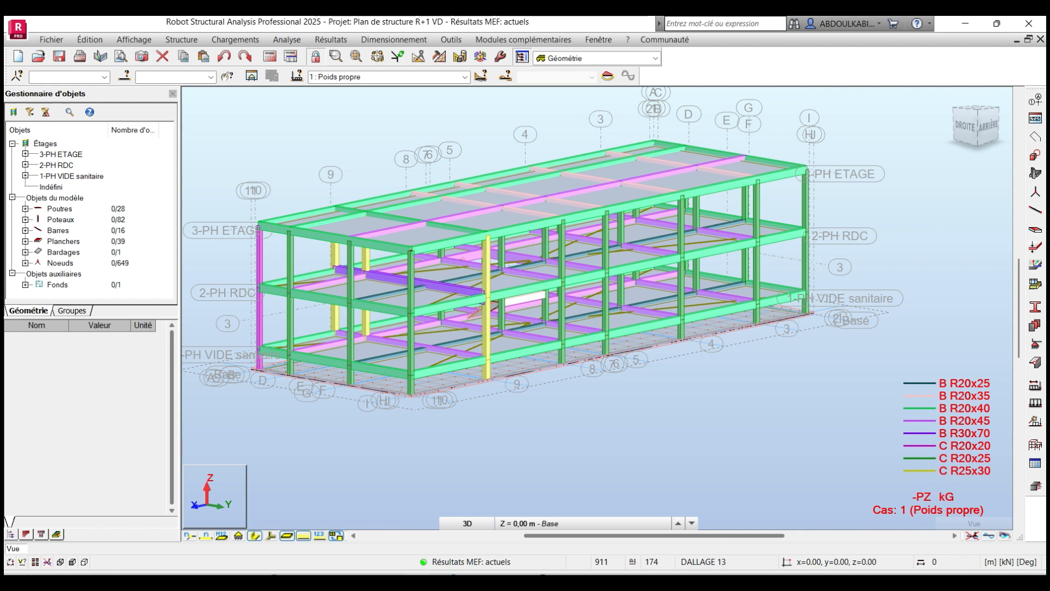
mouse_move(583, 523)
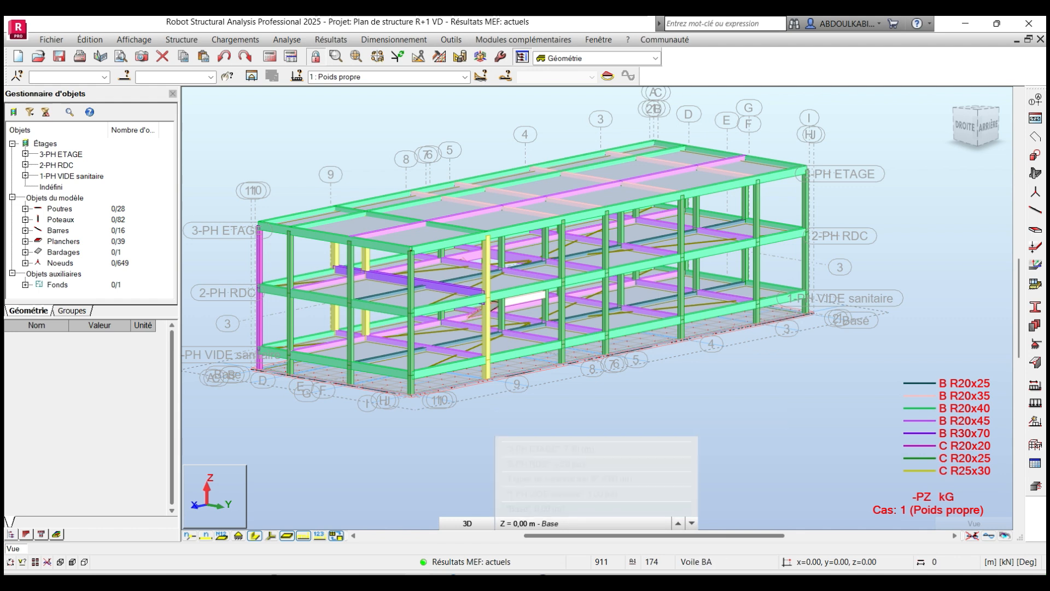
Compare the building's front-left framing with its rear façade, including the roof beams and the columns of each storey
shift+middle_drag(825, 323, 361, 409)
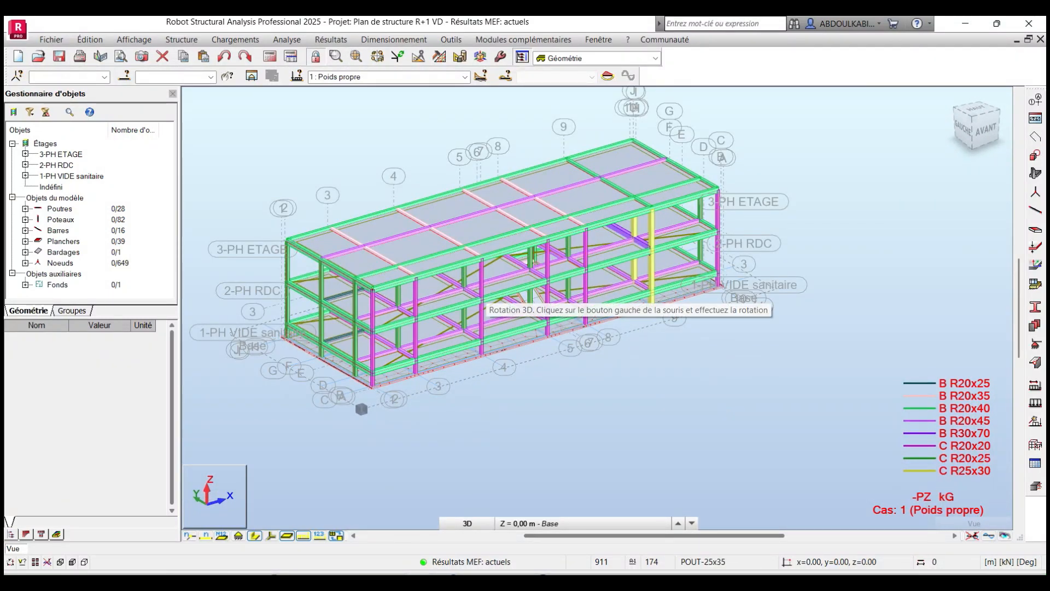
scroll(339, 355, up, 3)
scroll(400, 335, down, 2)
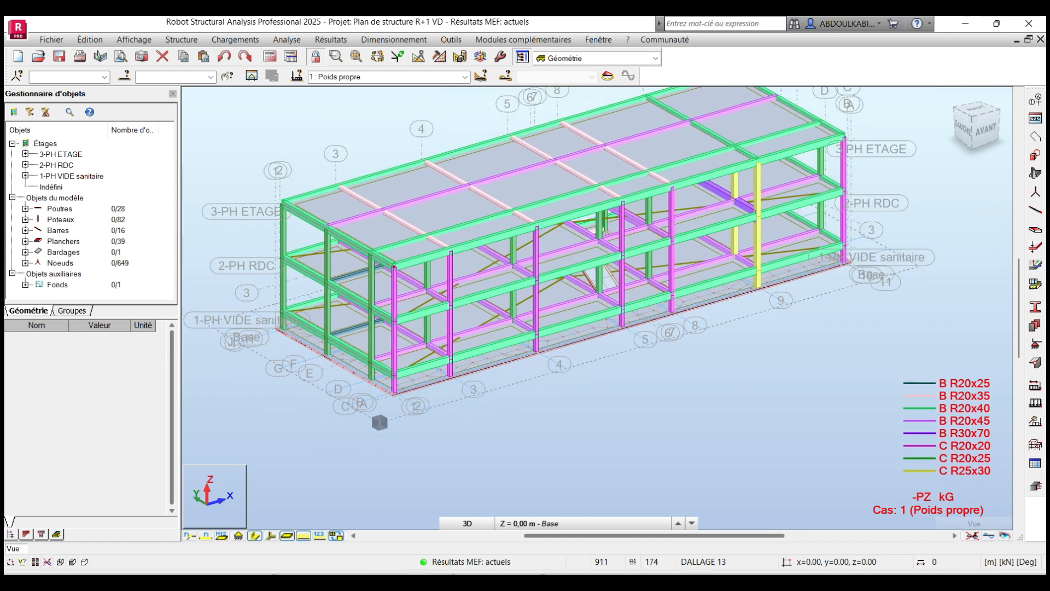
drag(371, 422, 384, 372)
scroll(535, 302, up, 2)
middle_drag(501, 318, 525, 309)
scroll(525, 308, down, 2)
drag(413, 385, 761, 331)
scroll(430, 313, up, 1)
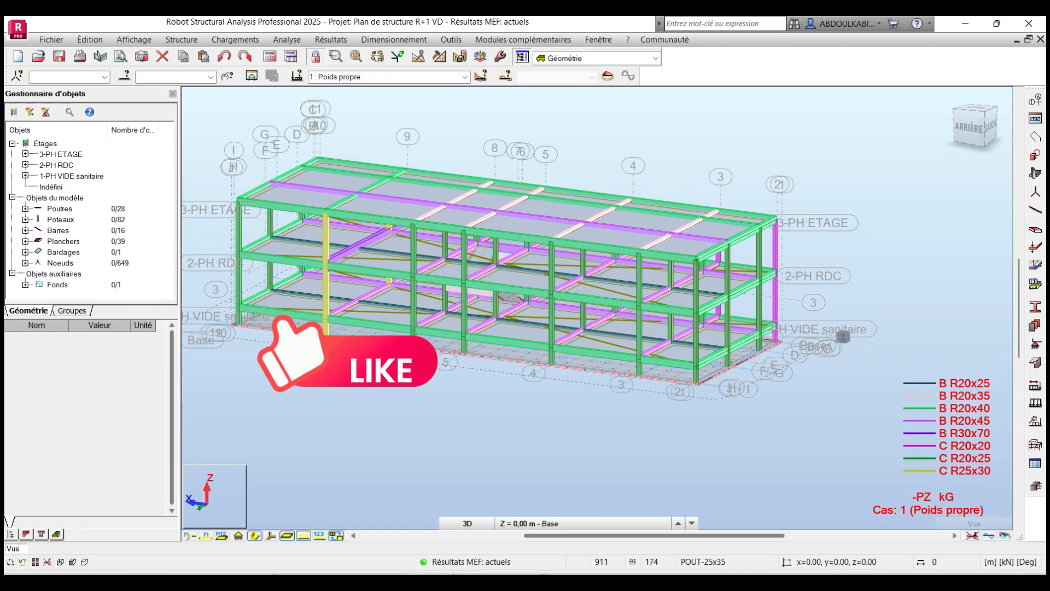
Examine the rear framing near grid line 9, the left end of the building and the front-left corner
middle_drag(430, 313, 455, 315)
shift+middle_drag(525, 307, 659, 320)
scroll(420, 316, up, 1)
scroll(455, 346, up, 1)
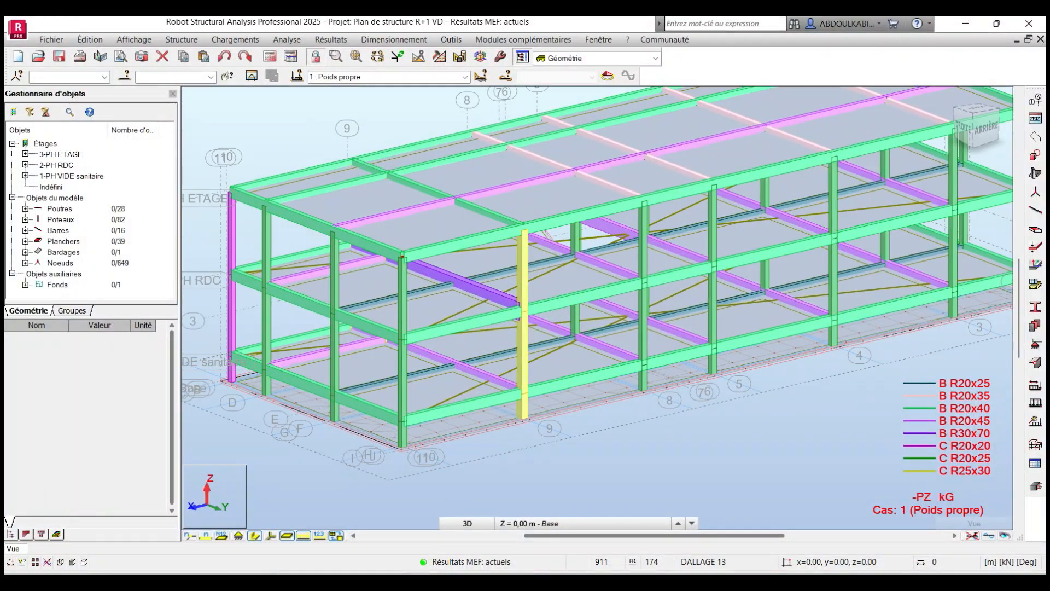
scroll(486, 352, down, 1)
shift+middle_drag(486, 351, 256, 349)
scroll(427, 330, down, 1)
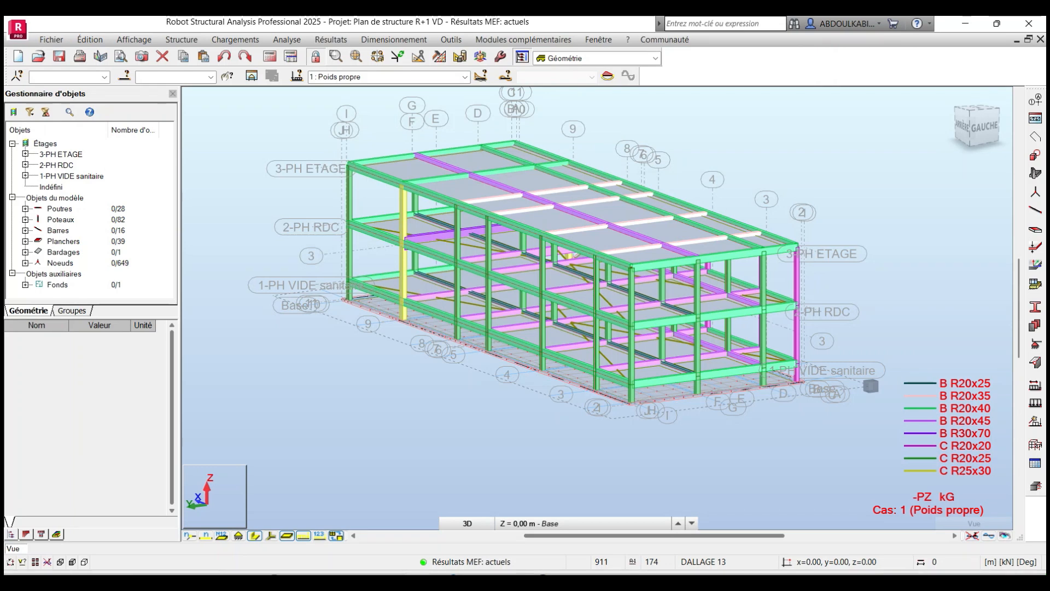
middle_drag(577, 255, 498, 249)
scroll(538, 360, up, 2)
shift+middle_drag(539, 359, 426, 358)
scroll(555, 353, down, 2)
shift+middle_drag(555, 353, 464, 362)
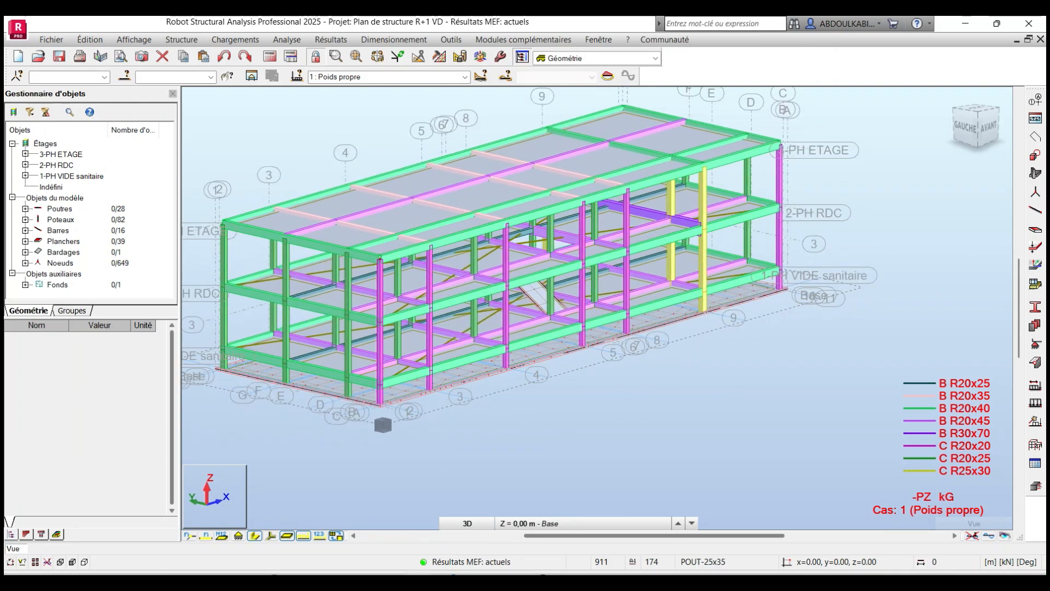
Inspect the R30x70 beam and its R25x30 supporting columns from the front-right and right-rear corners
shift+middle_drag(607, 357, 458, 351)
scroll(523, 358, down, 2)
scroll(484, 349, up, 2)
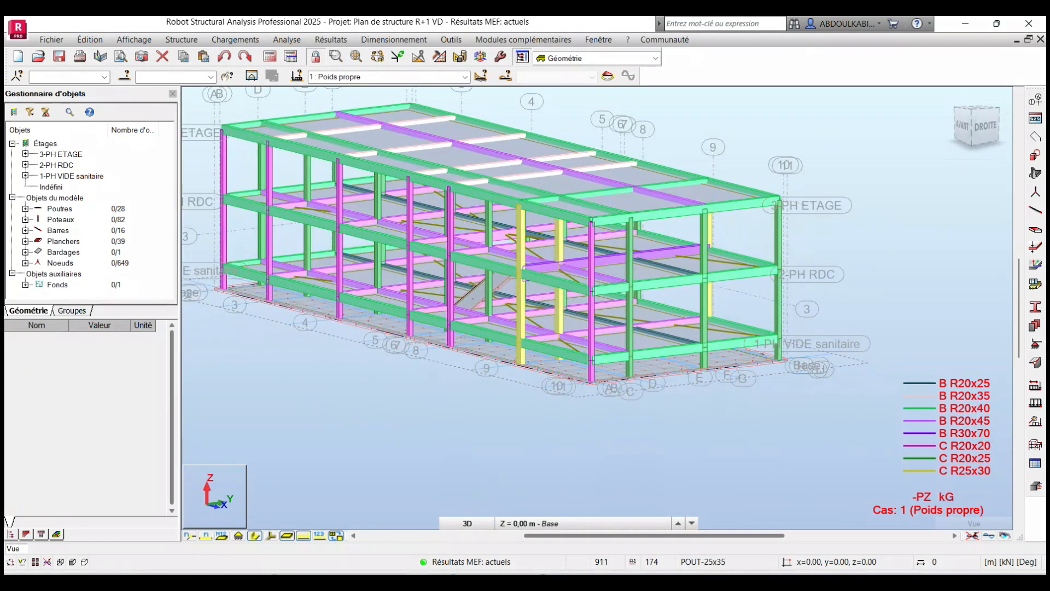
scroll(423, 339, up, 1)
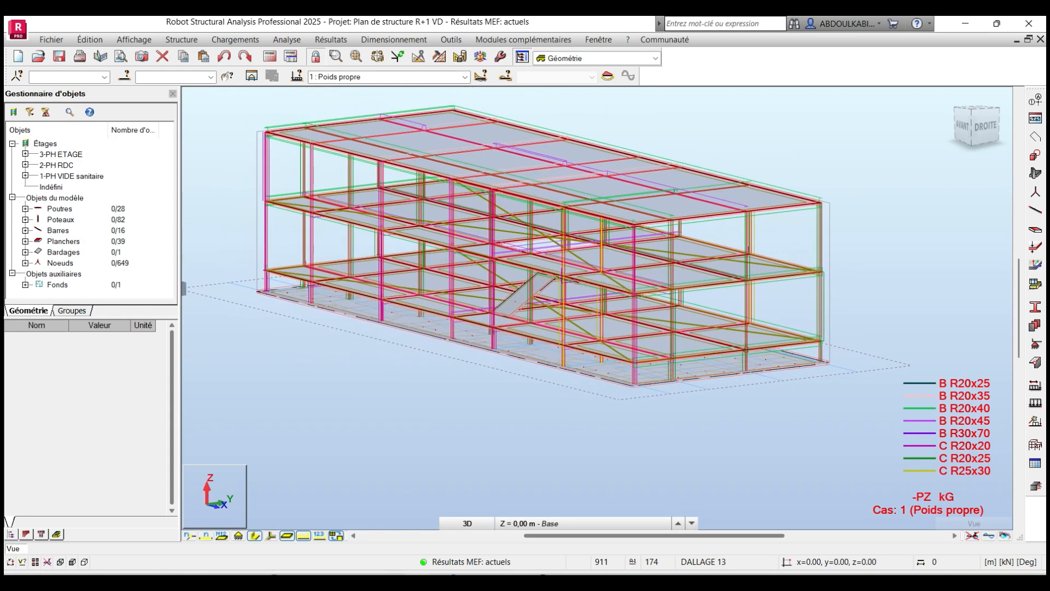
scroll(424, 339, up, 1)
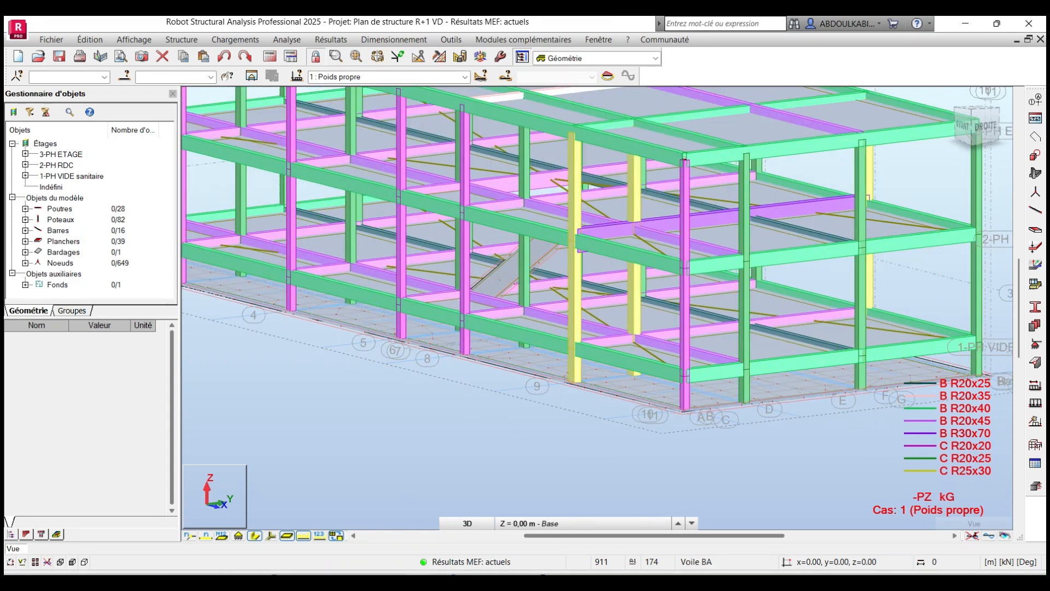
scroll(613, 340, down, 2)
middle_drag(613, 340, 508, 356)
shift+middle_drag(356, 284, 637, 272)
middle_drag(445, 335, 513, 338)
scroll(482, 336, up, 1)
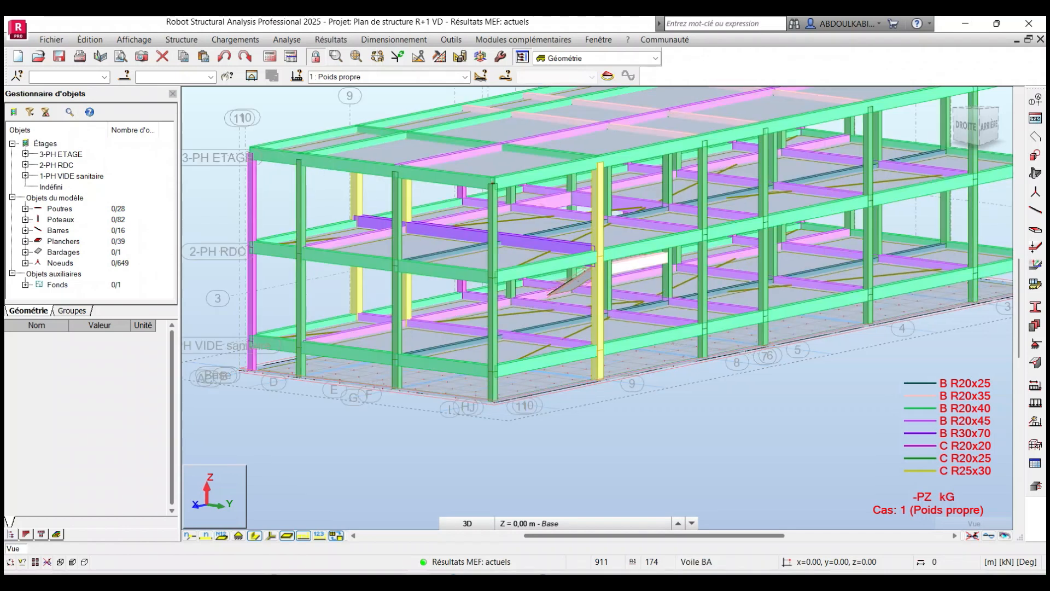
scroll(514, 339, down, 2)
scroll(553, 346, up, 1)
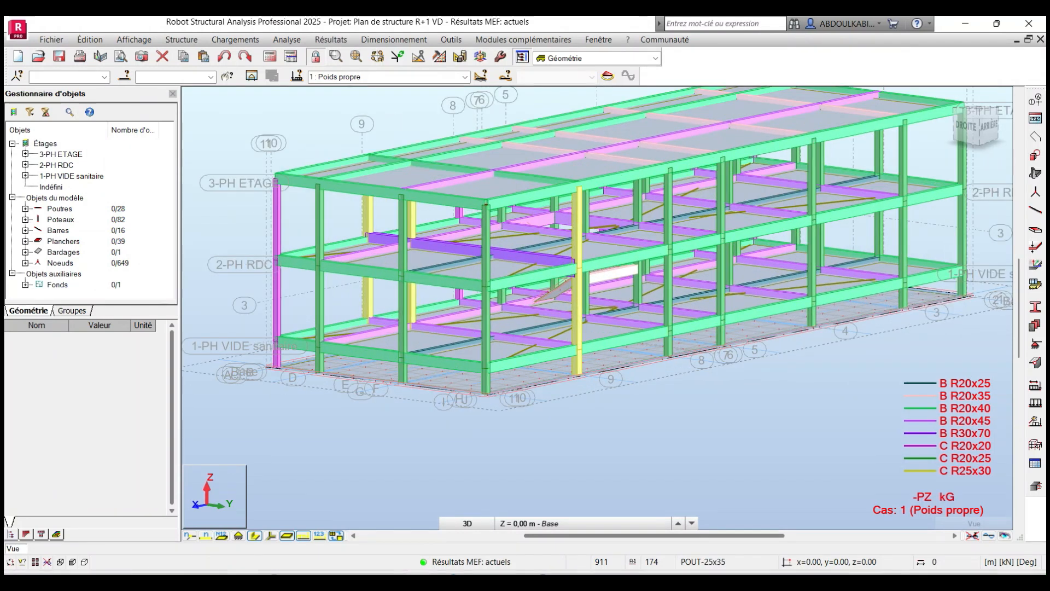
Inspect the lower framing at the corner on grid line 10, from close up out to the whole rear façade
scroll(490, 393, up, 2)
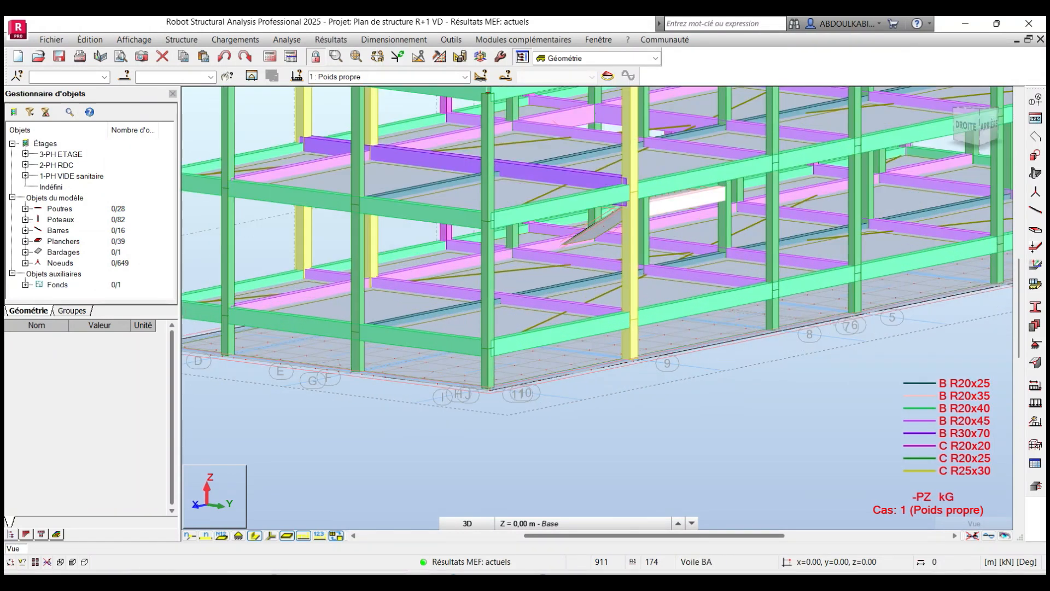
scroll(490, 391, down, 3)
scroll(489, 391, up, 3)
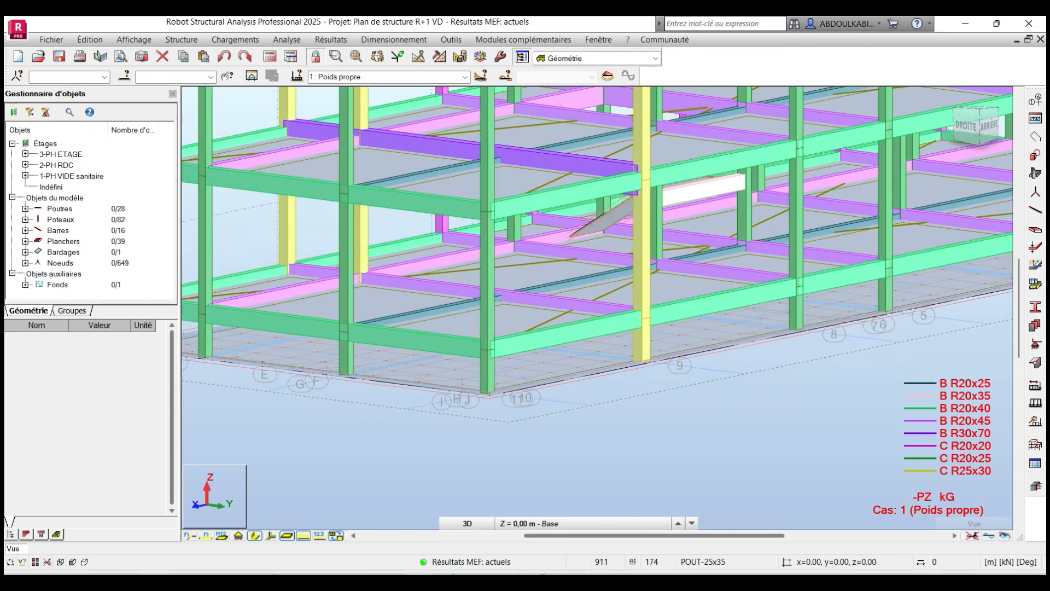
scroll(489, 393, down, 3)
shift+middle_drag(489, 393, 350, 391)
scroll(442, 377, down, 2)
shift+middle_drag(442, 376, 528, 395)
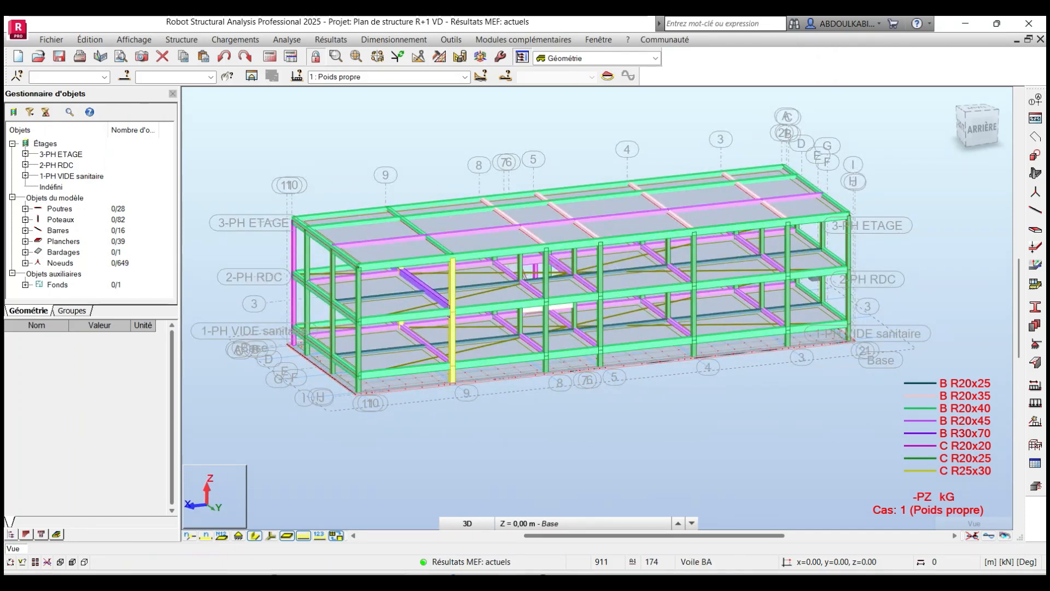
Switch to AutoCAD and examine the foundation raft and ground slab plans in PLAN BETON ARME R+1
click(460, 582)
middle_drag(361, 368, 629, 352)
scroll(276, 323, up, 6)
middle_drag(217, 292, 468, 323)
scroll(327, 284, up, 6)
middle_drag(572, 350, 328, 340)
scroll(328, 341, up, 2)
scroll(330, 340, down, 3)
middle_drag(290, 298, 235, 297)
scroll(235, 297, up, 3)
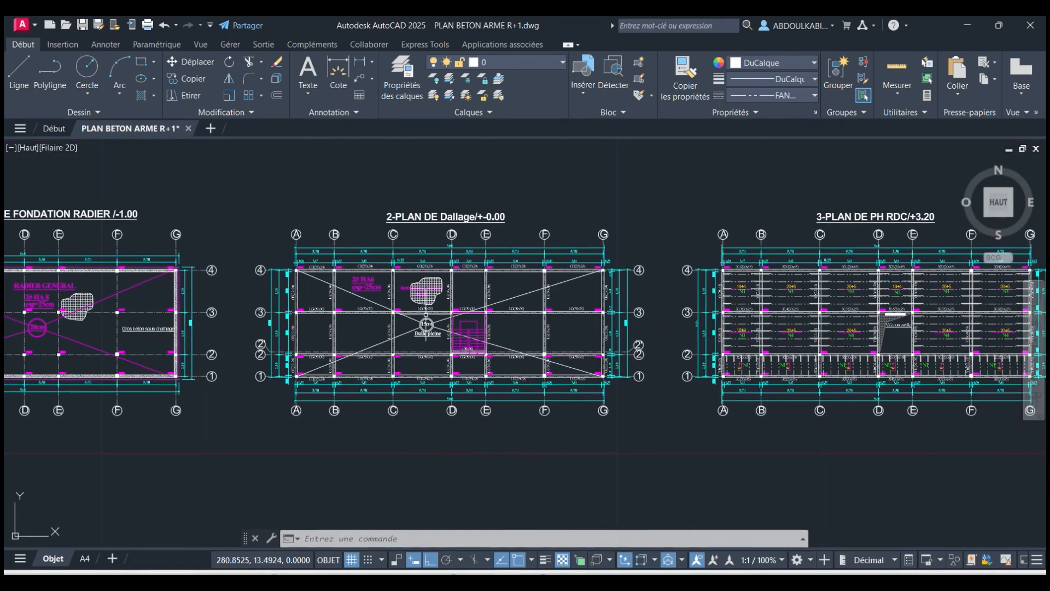
Examine the beam labels and stair area of the 2-PLAN DE Dallage/+-0.00 drawing up close
scroll(426, 324, up, 4)
scroll(446, 300, down, 4)
scroll(412, 321, up, 2)
mouse_move(336, 313)
middle_down()
mouse_move(455, 318)
mouse_move(410, 313)
mouse_move(433, 296)
mouse_move(386, 297)
middle_up()
scroll(367, 292, up, 4)
scroll(367, 294, down, 6)
Examine the 3-PLAN DE PH RDC/+3.20 drawing and the last floor plan beside it
middle_drag(566, 296, 424, 301)
scroll(503, 303, up, 4)
middle_drag(506, 313, 403, 319)
scroll(387, 320, down, 4)
scroll(410, 269, up, 4)
scroll(325, 268, down, 4)
middle_drag(635, 271, 481, 273)
scroll(622, 260, up, 2)
scroll(837, 236, up, 4)
scroll(364, 257, down, 6)
middle_drag(284, 289, 261, 287)
Examine the column detail table for the 30x30 and 20x25 sections at foundation, RDC and ETAGE levels
scroll(261, 287, down, 6)
mouse_move(670, 350)
middle_down()
mouse_move(479, 345)
mouse_move(266, 281)
middle_up()
scroll(519, 372, up, 4)
scroll(363, 310, down, 2)
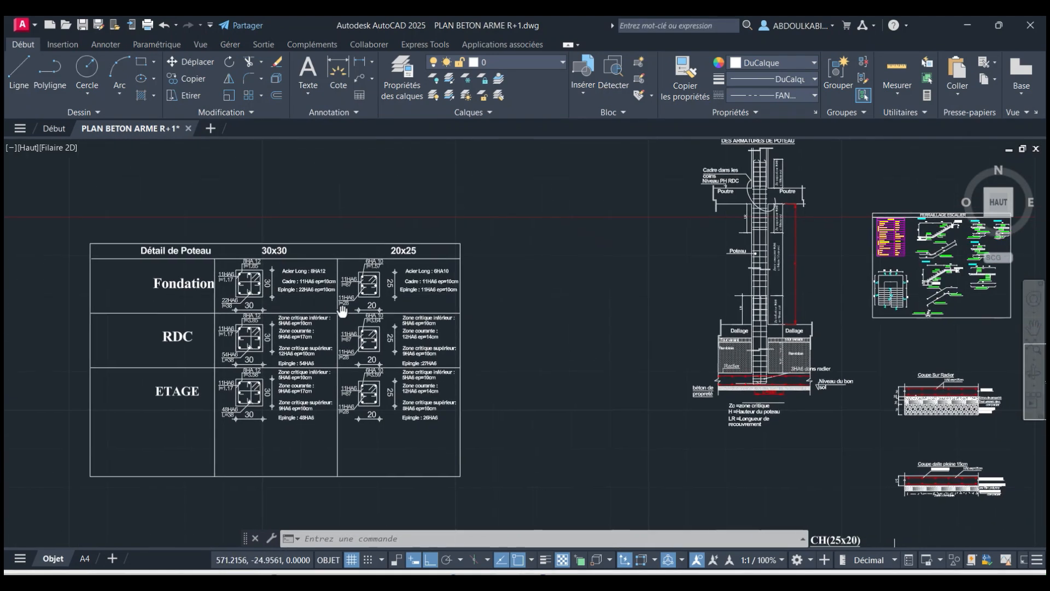
middle_drag(480, 434, 441, 419)
middle_drag(230, 378, 200, 365)
scroll(185, 367, down, 2)
middle_drag(263, 357, 125, 351)
middle_drag(187, 371, 172, 366)
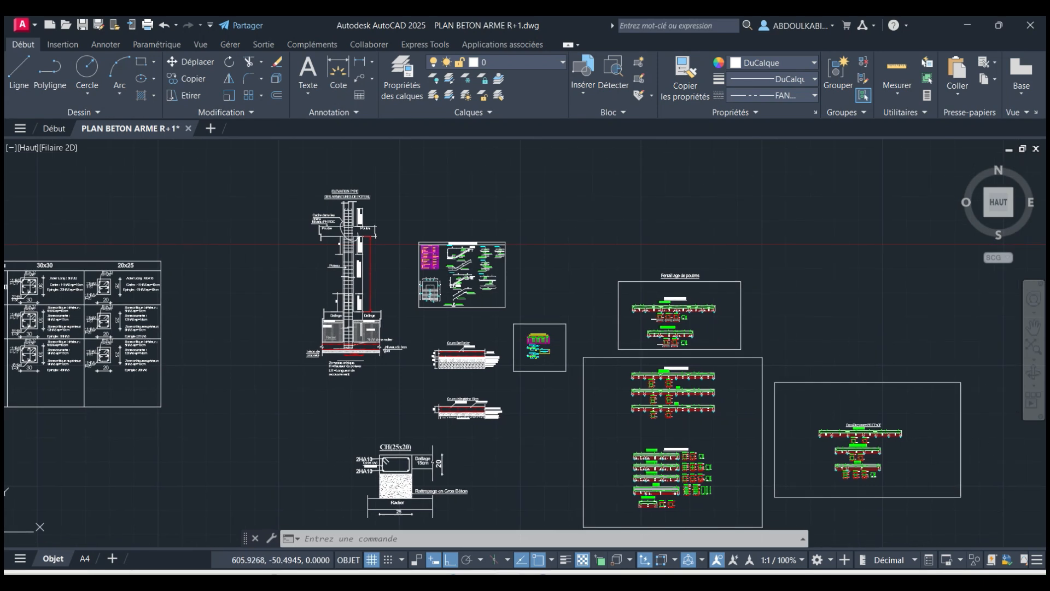
Examine the raft section, the 15 cm solid slab section and the surrounding foundation details
mouse_move(370, 340)
middle_down()
mouse_move(233, 297)
mouse_move(163, 335)
middle_up()
middle_drag(246, 261, 199, 246)
scroll(189, 347, up, 6)
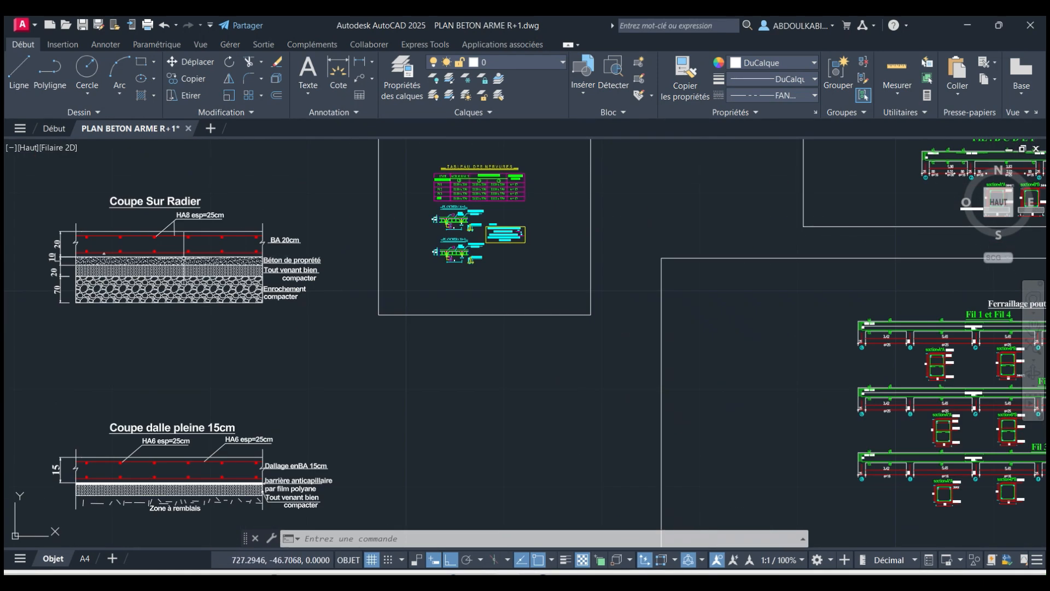
scroll(353, 223, down, 4)
middle_drag(340, 355, 350, 299)
scroll(352, 300, up, 2)
middle_drag(328, 334, 398, 272)
scroll(401, 272, down, 4)
scroll(328, 356, up, 4)
scroll(361, 352, down, 5)
Read the TABLEAU DES NERVURES for ribs N1 to N4 and the PLANCHER (16+4) details below it
middle_drag(462, 337, 265, 374)
scroll(300, 274, up, 5)
scroll(216, 288, up, 2)
scroll(215, 289, up, 2)
middle_drag(215, 288, 293, 332)
scroll(254, 263, up, 4)
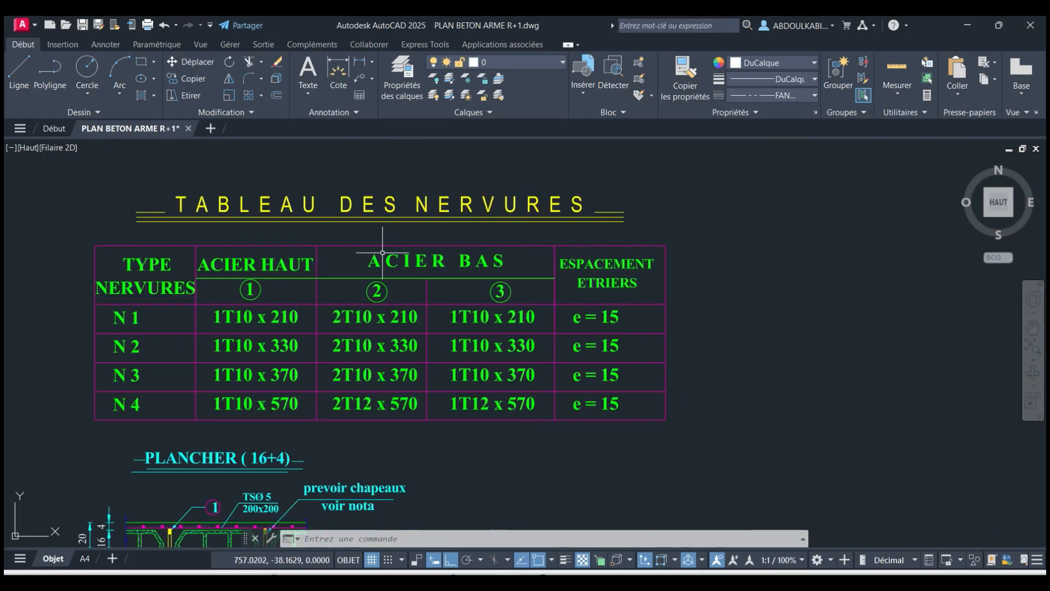
middle_drag(291, 372, 336, 284)
middle_drag(319, 452, 284, 300)
scroll(277, 306, down, 2)
middle_drag(280, 350, 277, 281)
scroll(222, 327, down, 2)
Examine the beam reinforcement drawings, including the PH RDC beams on grid lines A to G and the landing beam
middle_drag(403, 328, 188, 307)
scroll(188, 307, down, 2)
scroll(187, 307, down, 6)
middle_drag(333, 321, 240, 323)
scroll(296, 262, up, 6)
scroll(295, 262, down, 6)
middle_drag(313, 518, 302, 335)
scroll(303, 334, up, 4)
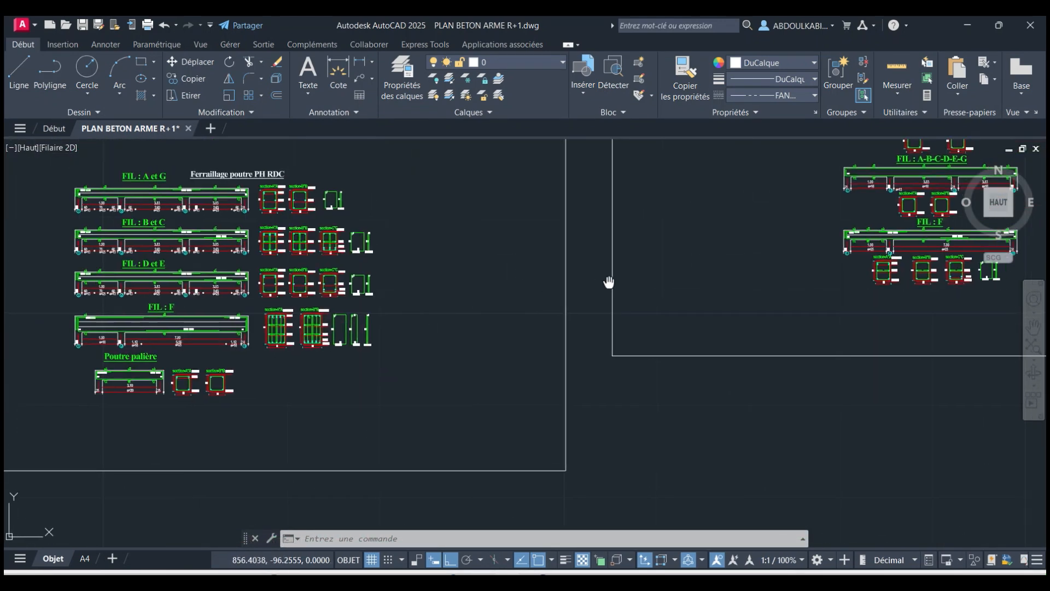
middle_drag(607, 284, 607, 320)
scroll(607, 319, down, 8)
Review the remaining framed beam reinforcement details and the layout of the whole drawing
middle_drag(729, 301, 629, 326)
scroll(629, 325, down, 6)
middle_drag(527, 337, 365, 328)
scroll(442, 364, up, 6)
middle_drag(429, 347, 455, 398)
scroll(464, 401, down, 2)
scroll(464, 401, down, 2)
middle_drag(418, 365, 570, 374)
middle_drag(428, 328, 604, 357)
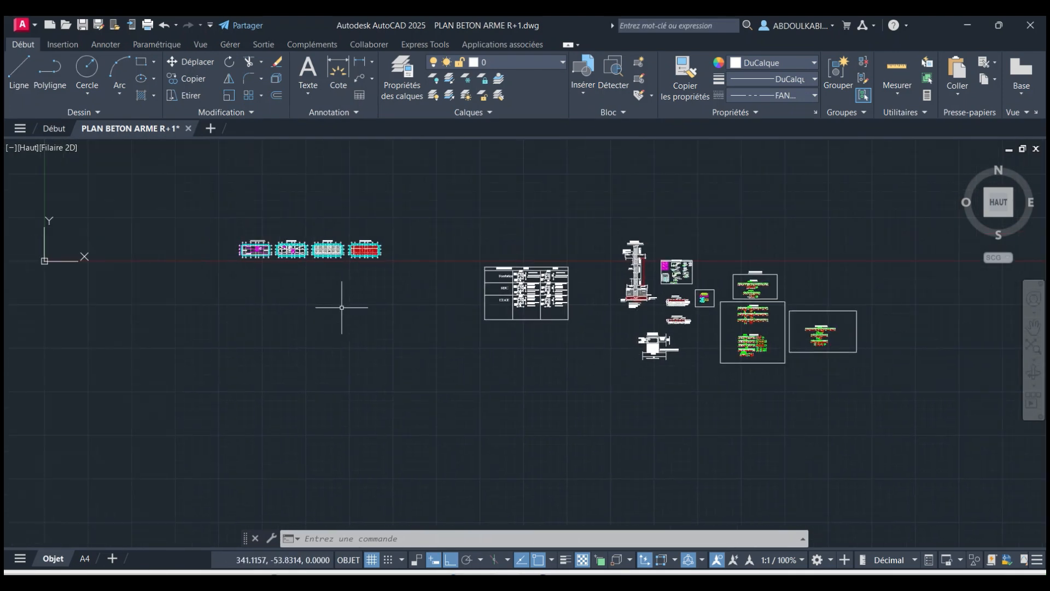
Re-examine the raft foundation and ground slab plans, including the CH(25x20) and LG(20x30) beams
scroll(331, 279, up, 4)
middle_drag(330, 279, 419, 335)
scroll(279, 252, up, 10)
middle_drag(266, 238, 349, 285)
scroll(405, 301, down, 5)
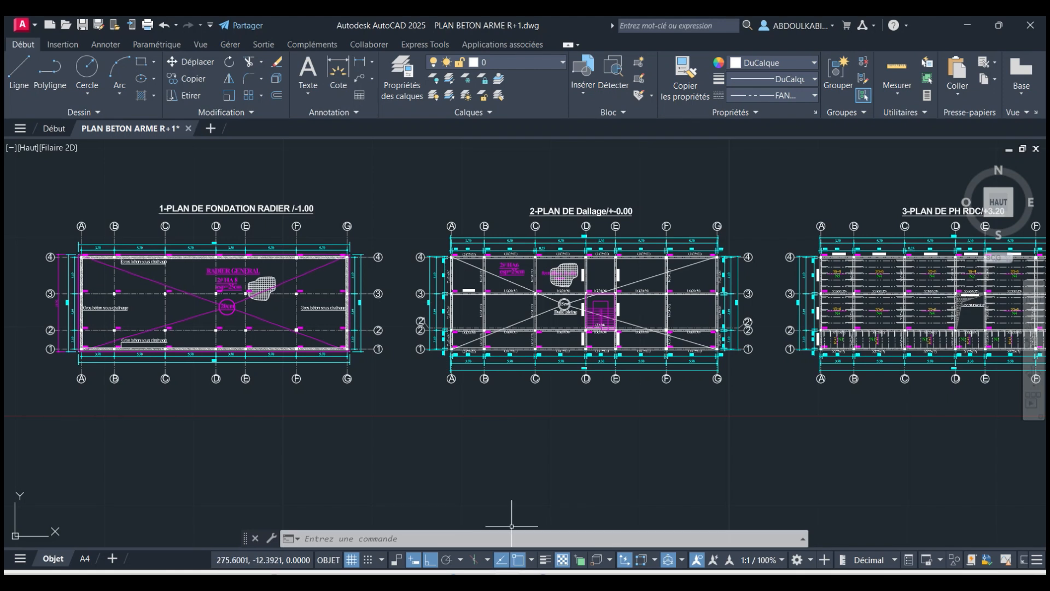
scroll(635, 320, up, 4)
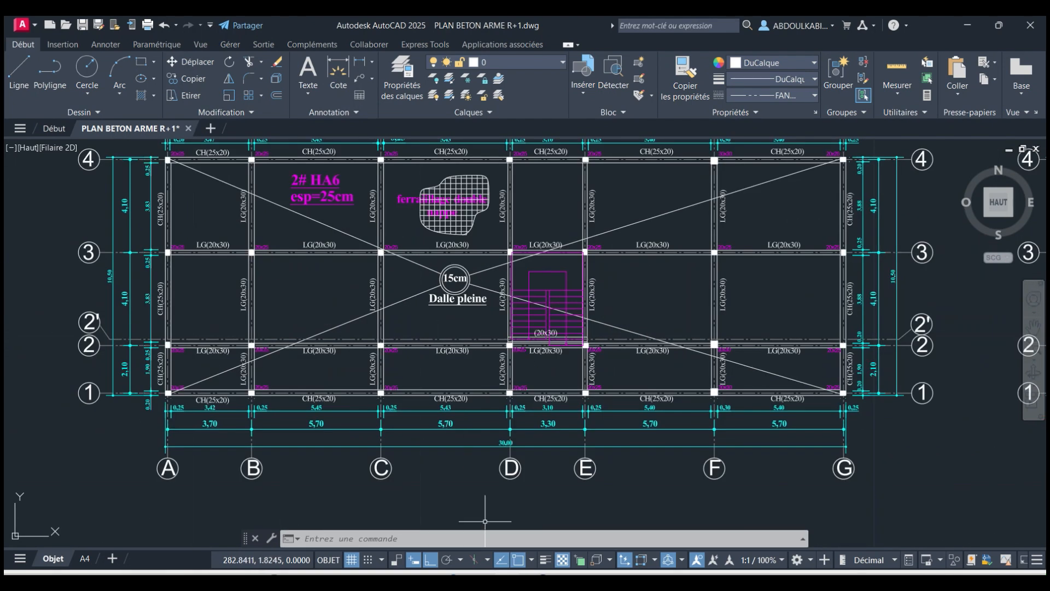
scroll(381, 383, down, 4)
mouse_move(381, 382)
middle_down()
mouse_move(319, 377)
mouse_move(315, 354)
middle_up()
middle_drag(364, 390, 324, 374)
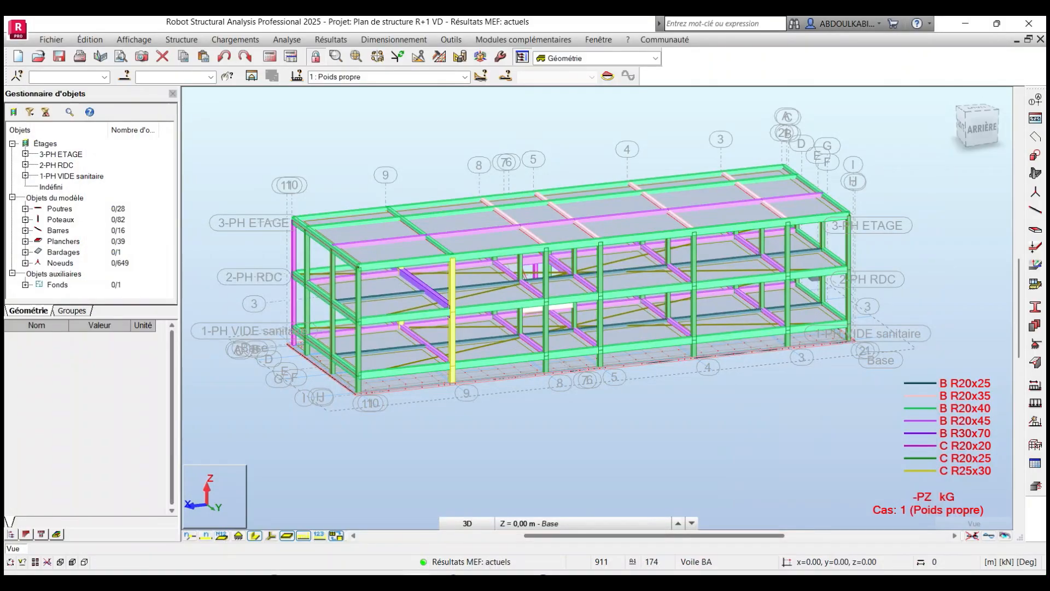
Inspect the 3D model from its left side and the column bases and lowest beams at the corner near grid line 2
scroll(411, 377, up, 5)
shift+middle_drag(412, 378, 241, 375)
scroll(397, 356, down, 2)
scroll(374, 333, down, 3)
shift+middle_drag(444, 338, 369, 365)
scroll(445, 348, up, 2)
scroll(402, 325, down, 2)
scroll(353, 383, up, 2)
scroll(542, 347, up, 2)
scroll(410, 355, down, 2)
scroll(552, 368, up, 3)
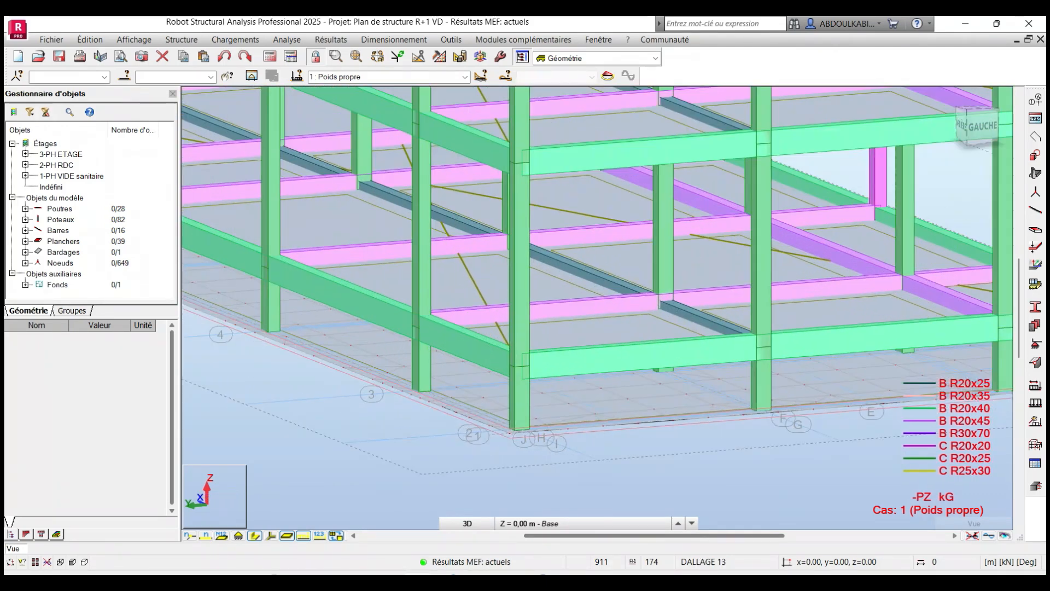
middle_drag(552, 368, 547, 286)
scroll(470, 370, down, 2)
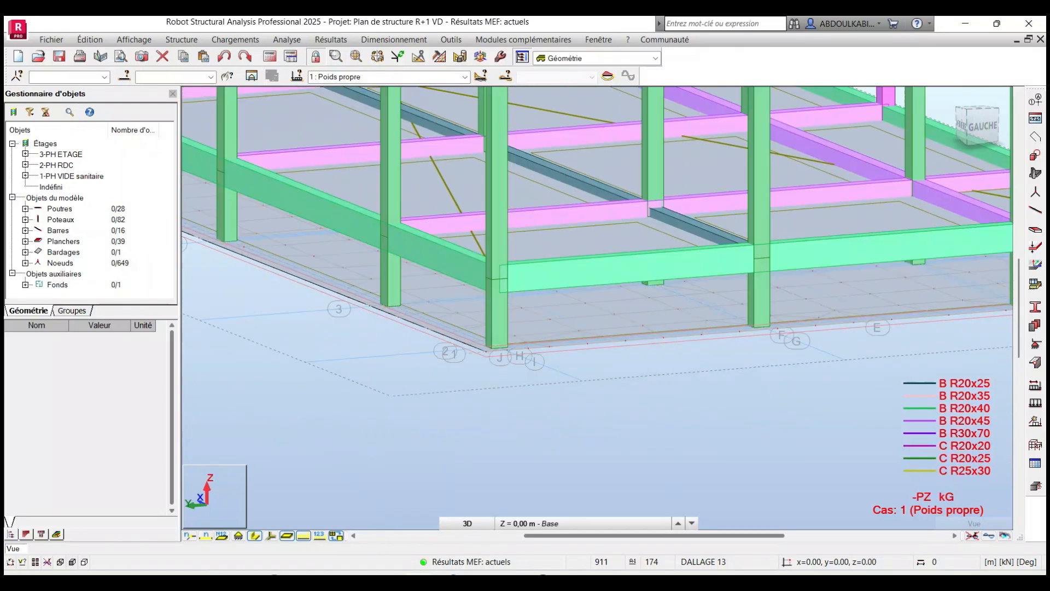
Turn on the display of panel thickness in the view's panel attributes
right_click(268, 353)
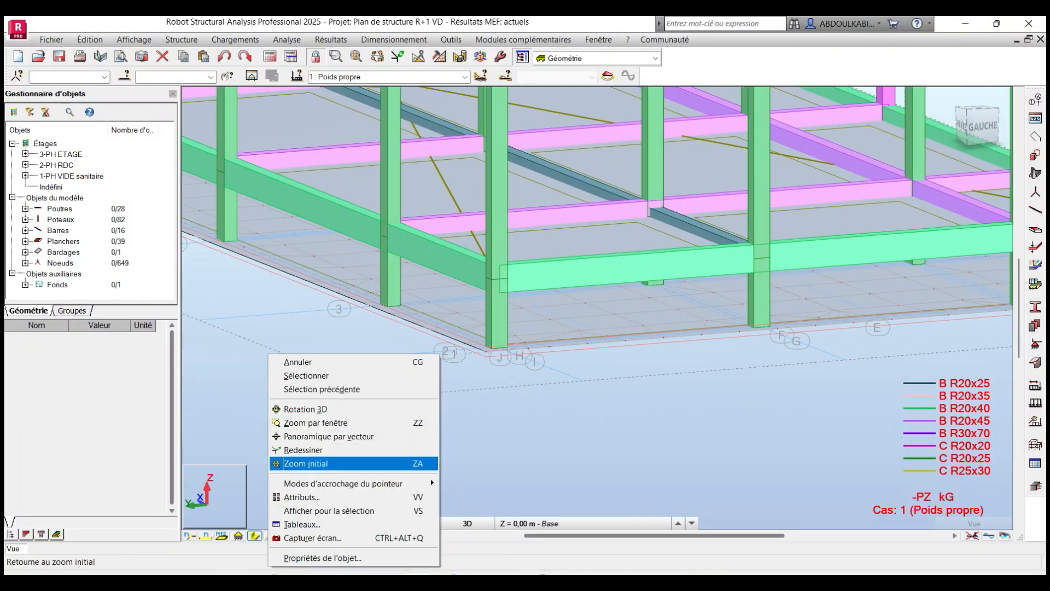
click(304, 497)
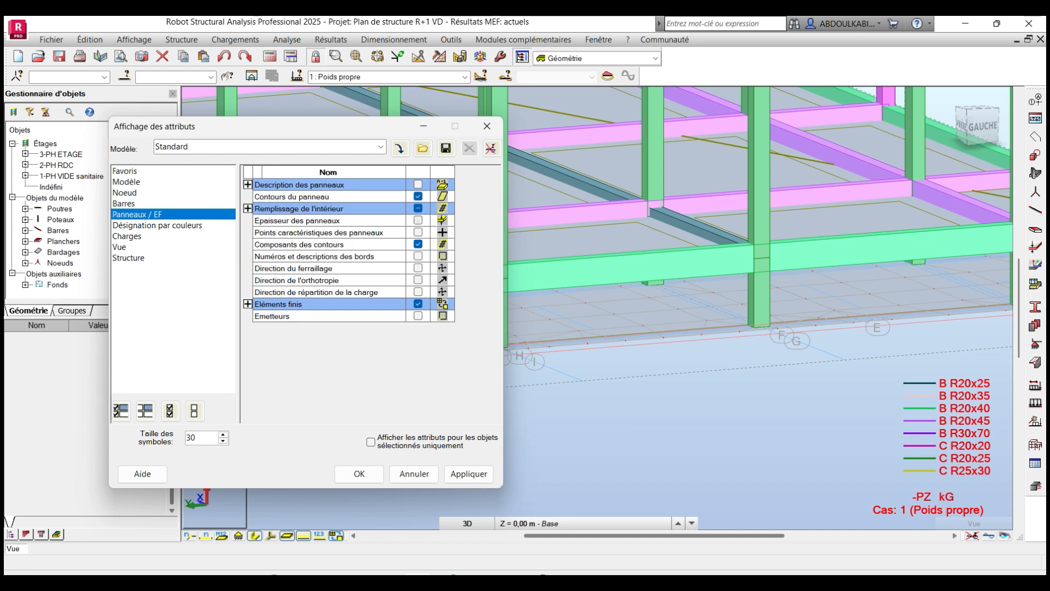
scroll(694, 361, down, 5)
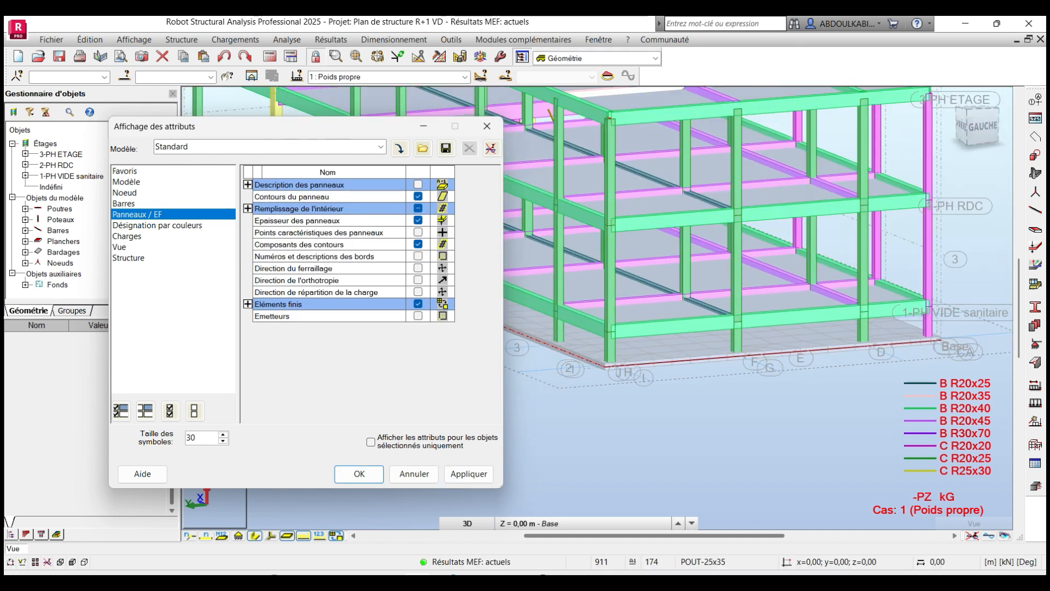
middle_drag(695, 361, 815, 364)
click(487, 126)
Inspect the raft slab's edge along the long façade and at the corner near grid line 10
scroll(528, 300, up, 5)
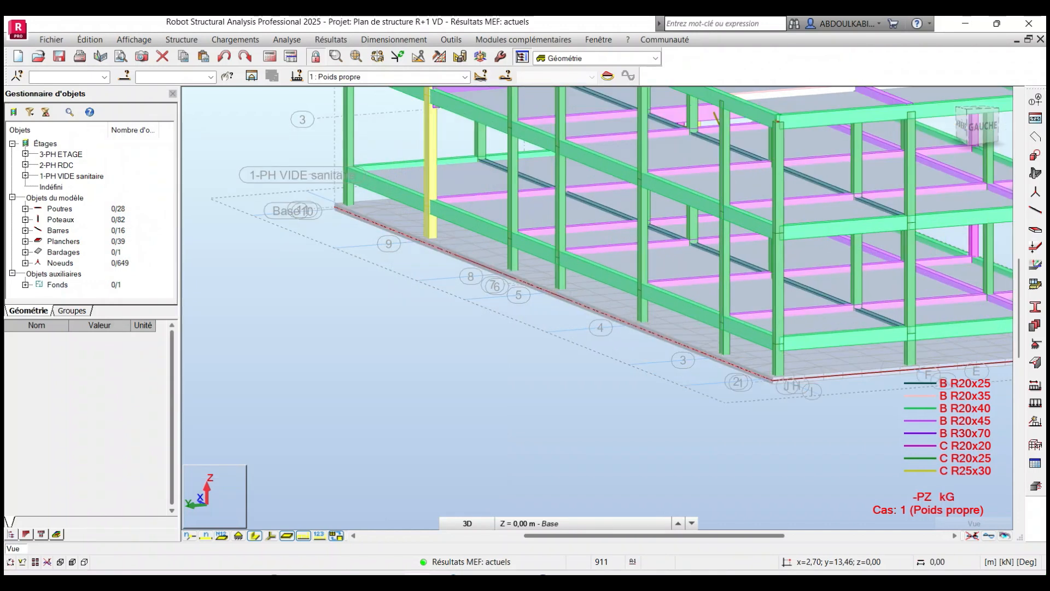
scroll(667, 344, down, 5)
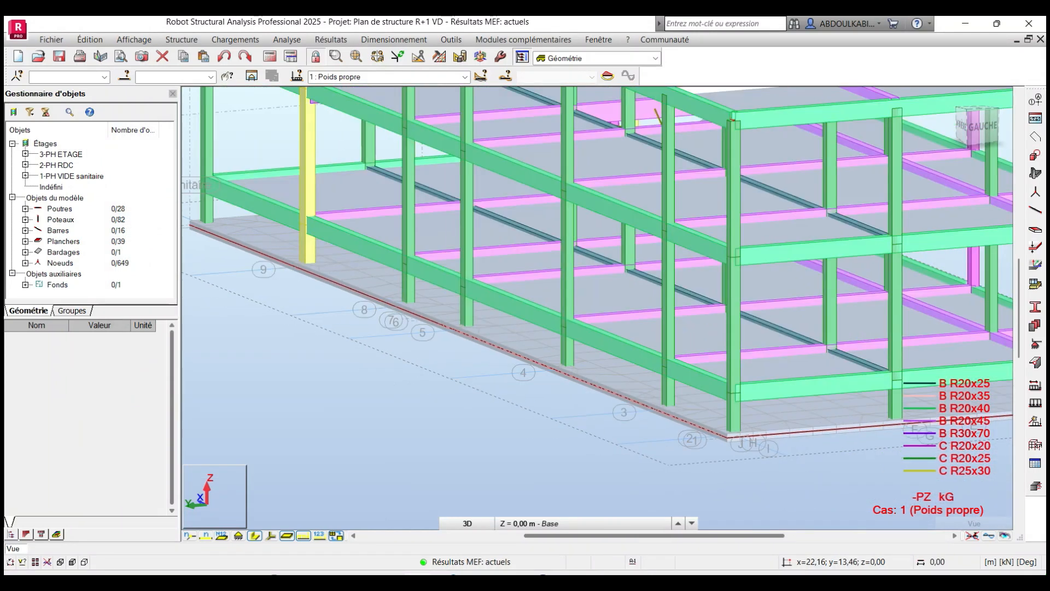
middle_drag(689, 361, 640, 364)
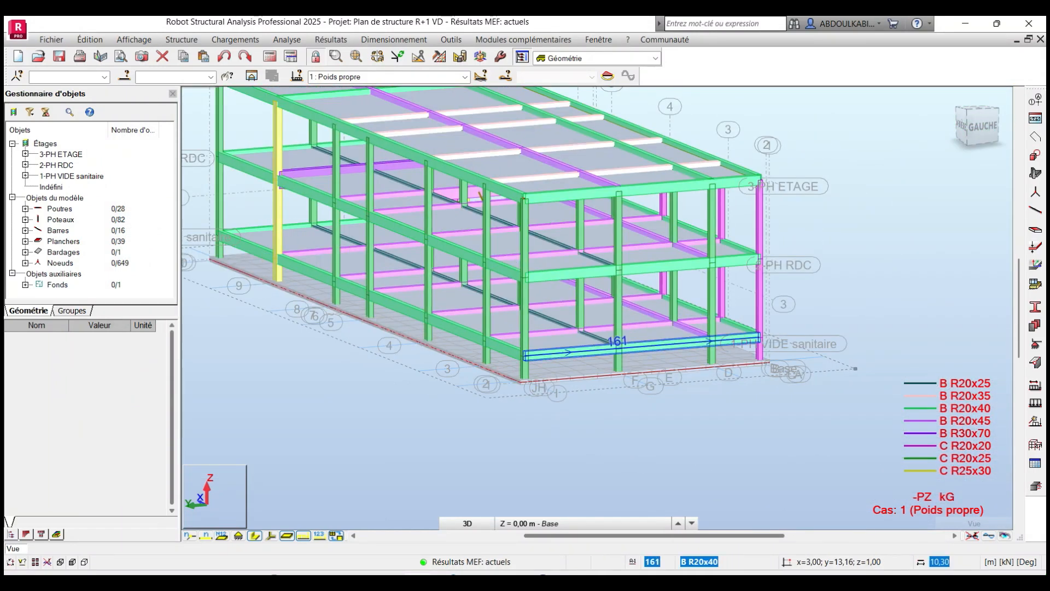
scroll(524, 361, down, 4)
scroll(322, 307, up, 5)
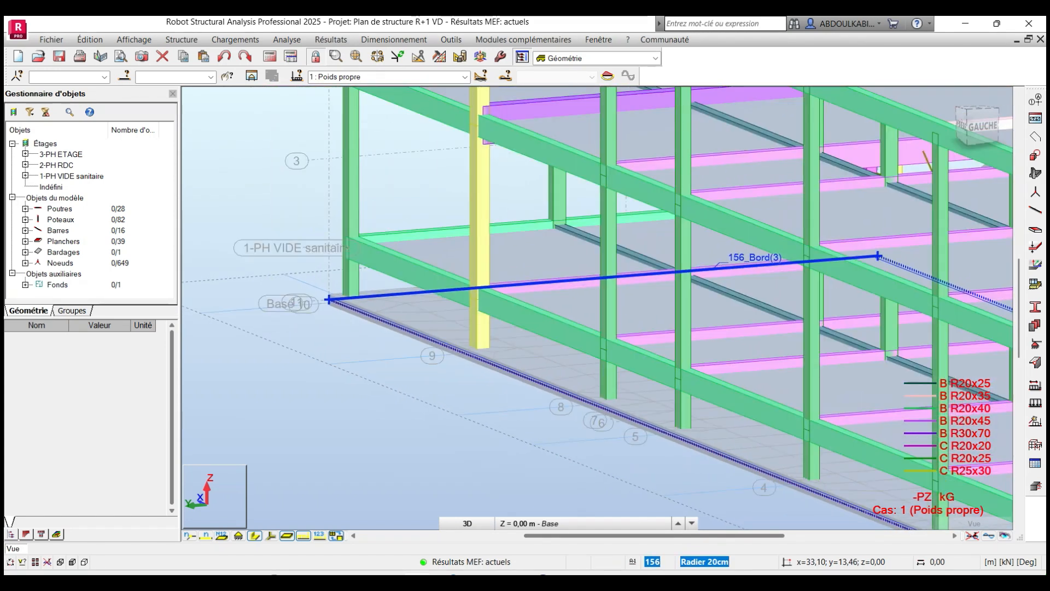
scroll(358, 270, up, 2)
scroll(377, 267, down, 1)
middle_drag(377, 267, 334, 248)
scroll(333, 247, down, 2)
scroll(332, 247, down, 4)
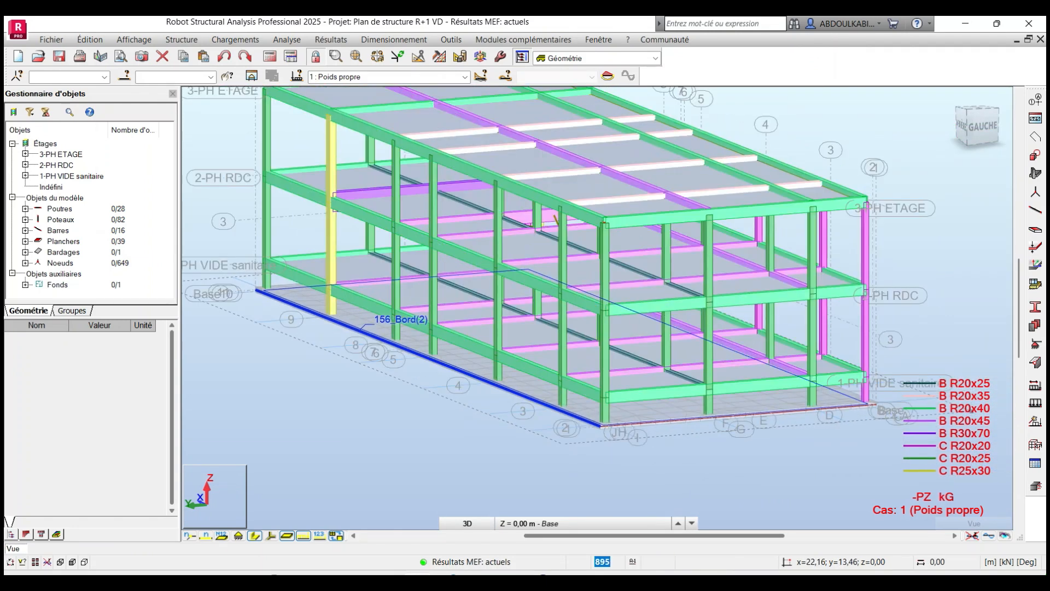
Compare the full raft outline with the lowest longitudinal edge beam along the long façade
scroll(375, 343, down, 1)
middle_drag(375, 344, 396, 358)
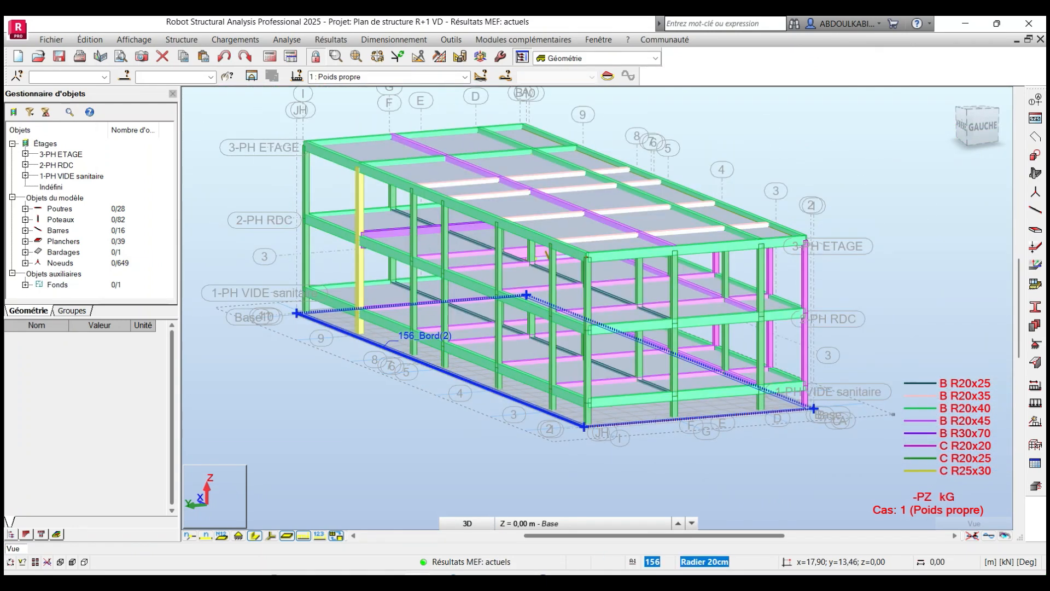
scroll(444, 358, up, 1)
middle_drag(444, 358, 444, 386)
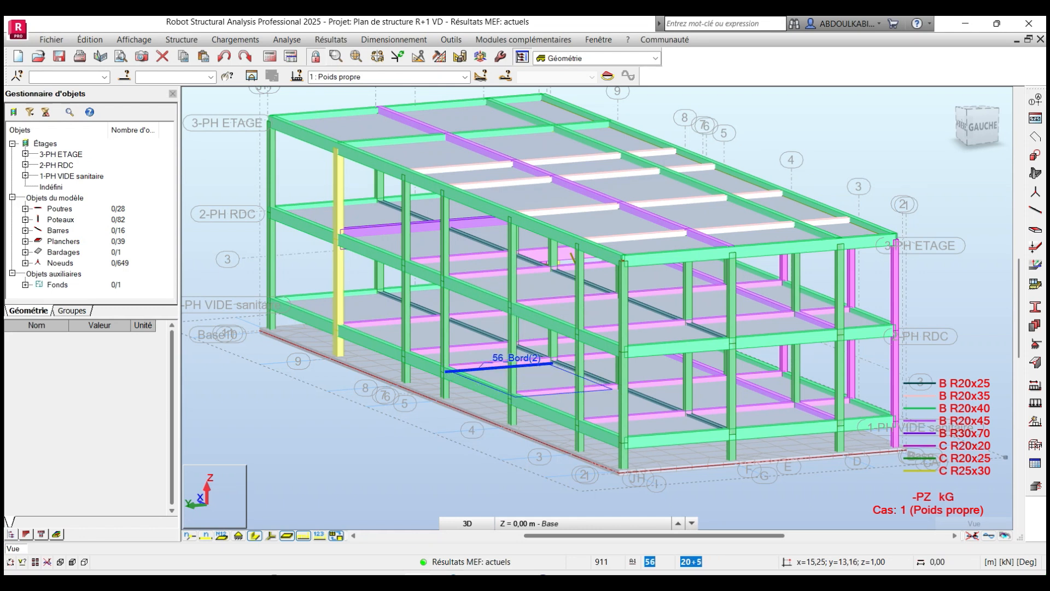
middle_drag(445, 390, 418, 360)
scroll(429, 387, down, 2)
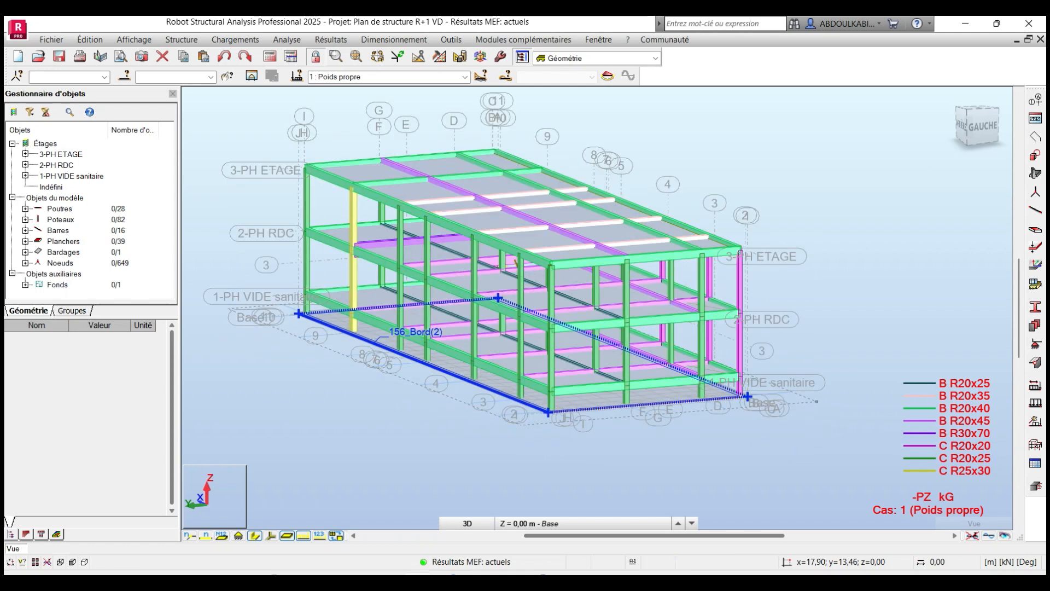
scroll(313, 306, up, 3)
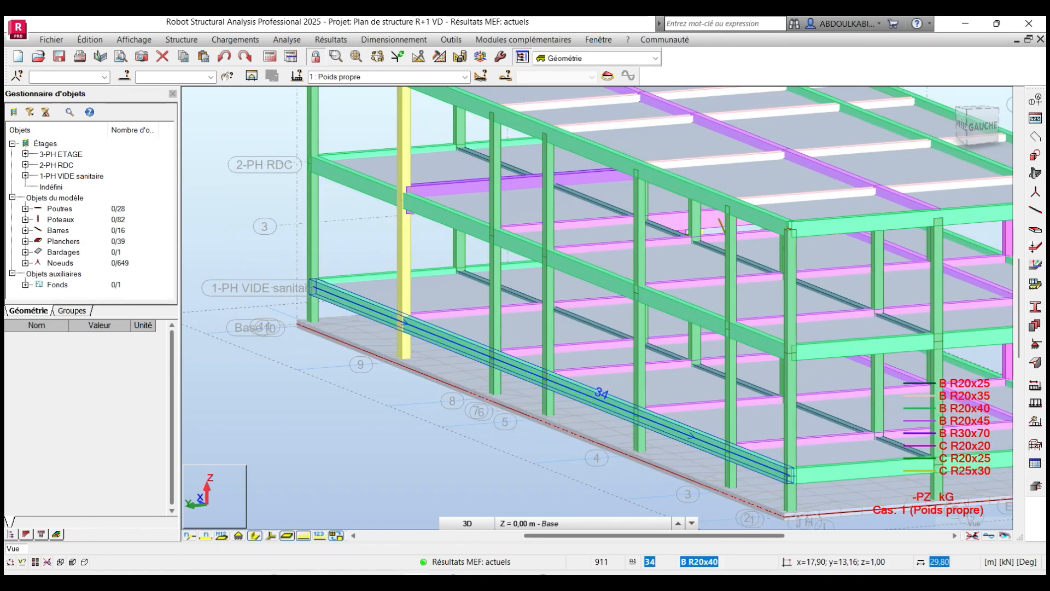
Isolate the lowest longitudinal R20x40 edge beam of the long façade in its own window and show it in front view
click(465, 347)
scroll(465, 347, down, 2)
middle_drag(491, 276, 424, 277)
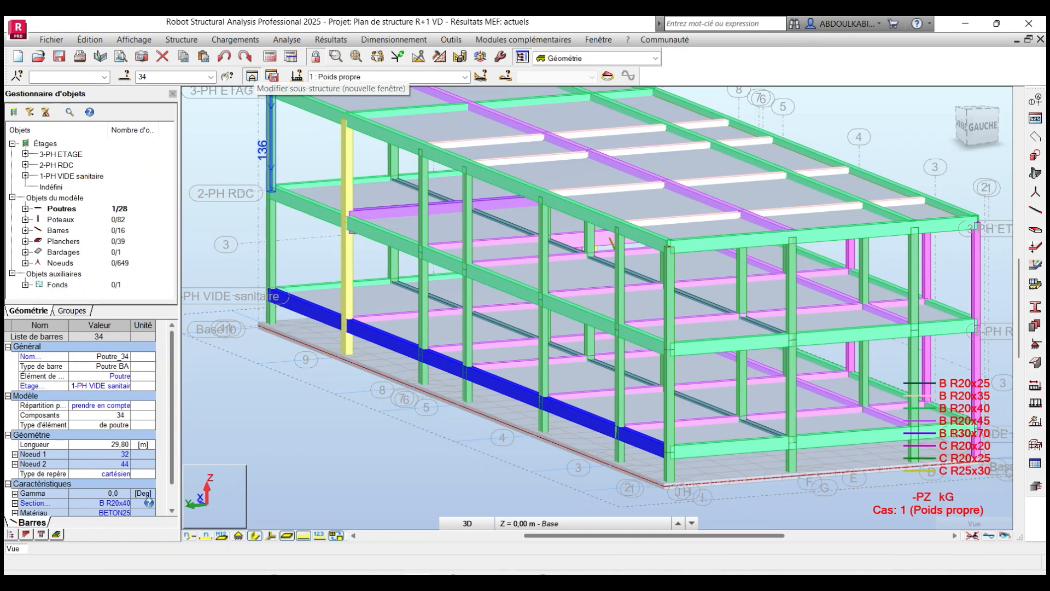
click(252, 77)
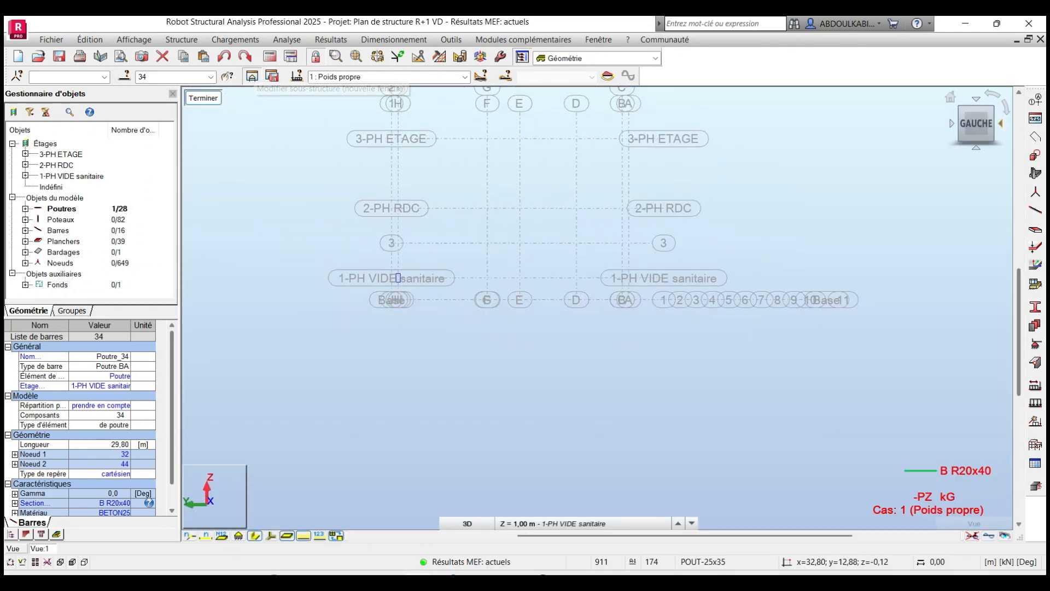
click(1001, 124)
scroll(593, 281, down, 2)
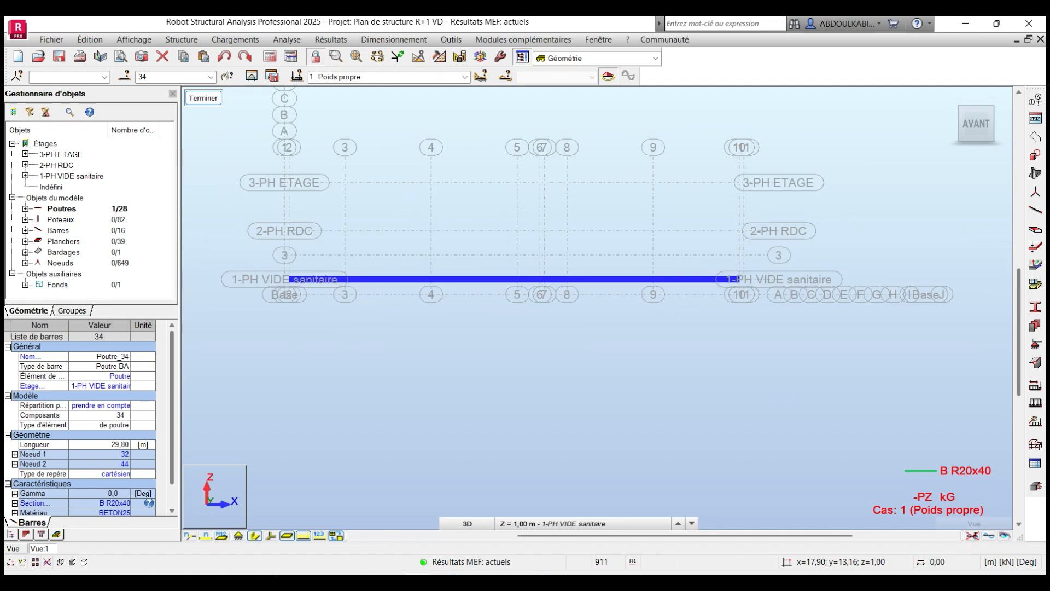
Display the Fz force diagram on the isolated beam with description labels at the local extremes
click(413, 257)
scroll(413, 257, up, 1)
click(331, 39)
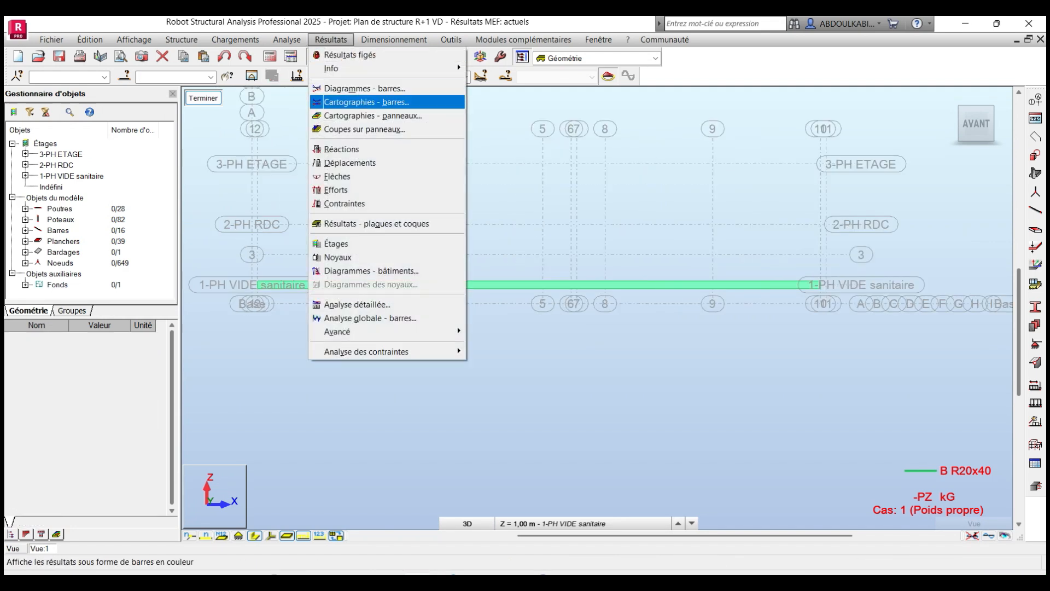
click(377, 86)
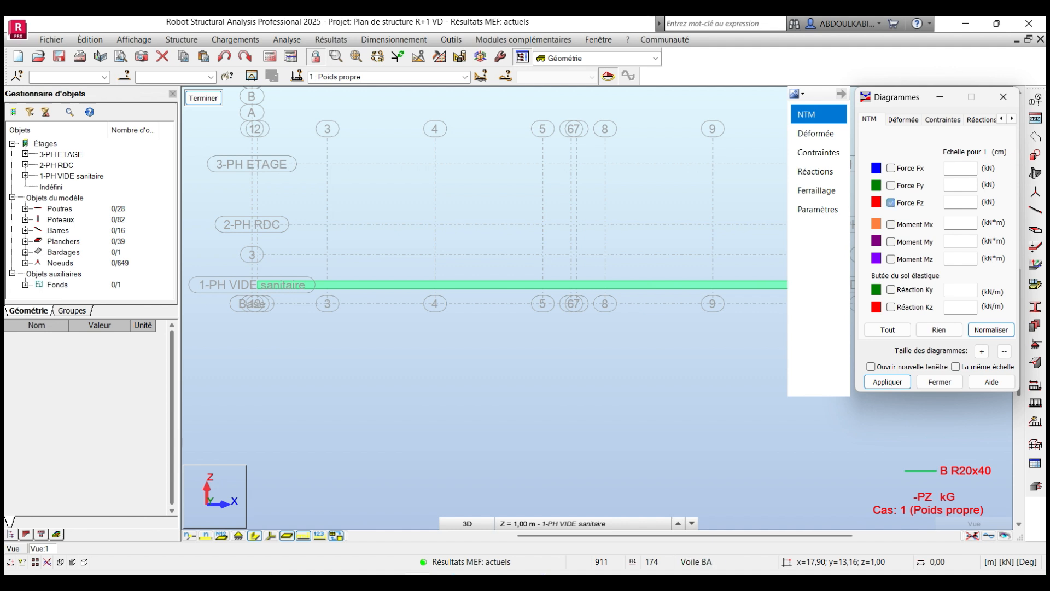
click(817, 209)
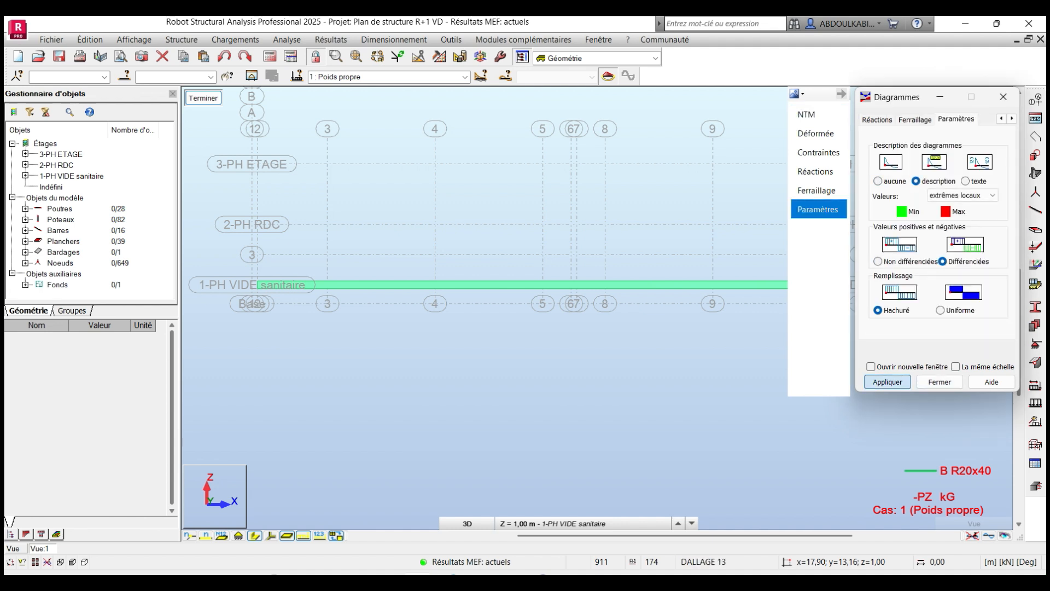
click(887, 382)
scroll(393, 312, down, 4)
scroll(572, 295, up, 8)
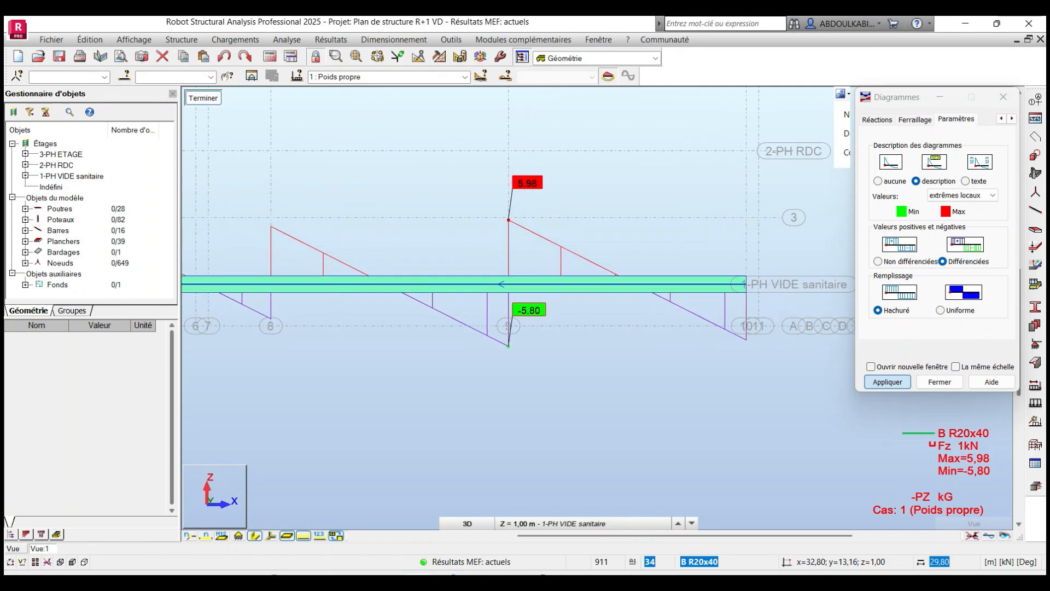
Display the beam's Fz diagram for the Combinaisons load cases and focus on the peaks at grid line 9
click(465, 77)
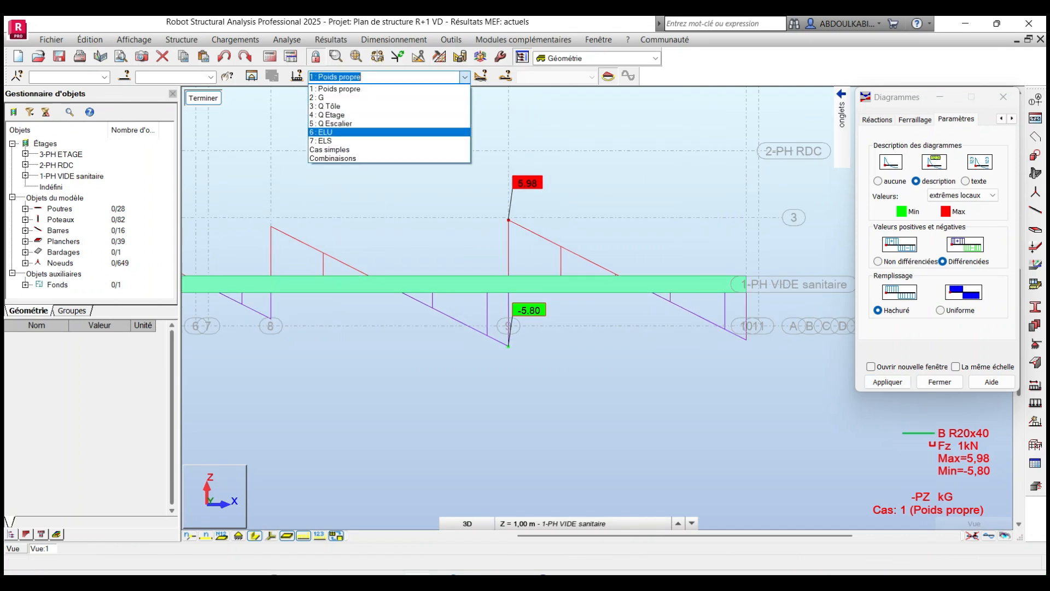
click(332, 158)
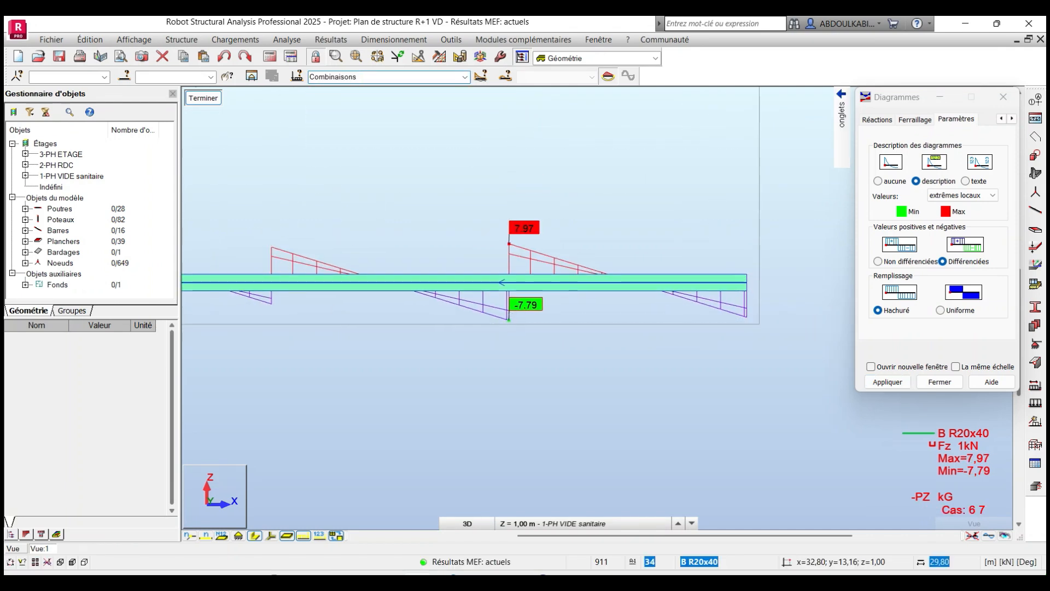
scroll(585, 233, down, 2)
scroll(591, 246, up, 4)
middle_drag(563, 248, 617, 246)
scroll(597, 243, down, 2)
scroll(589, 216, up, 2)
scroll(471, 156, down, 1)
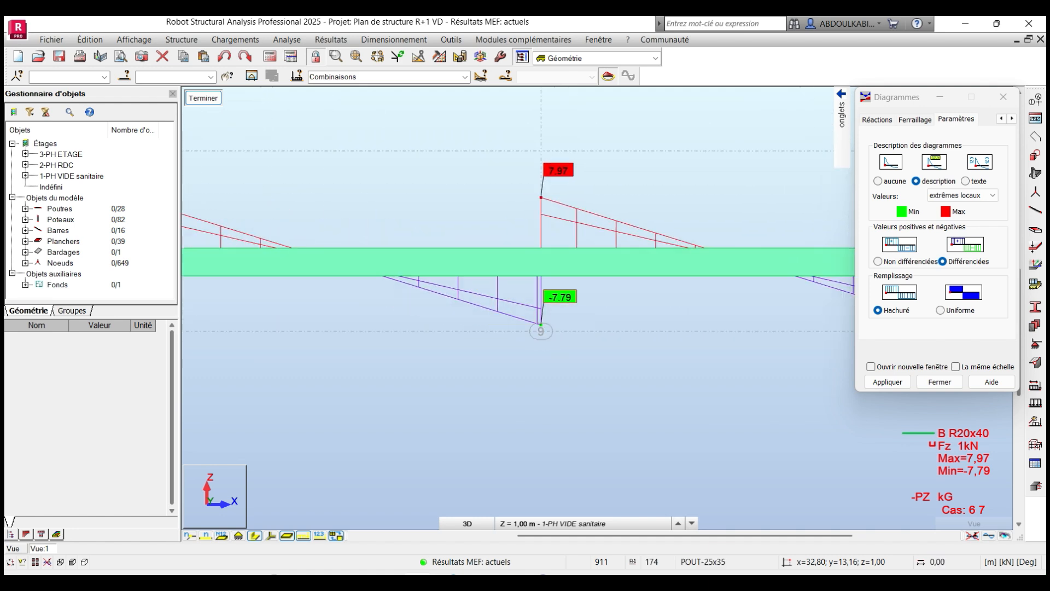
middle_drag(525, 240, 521, 258)
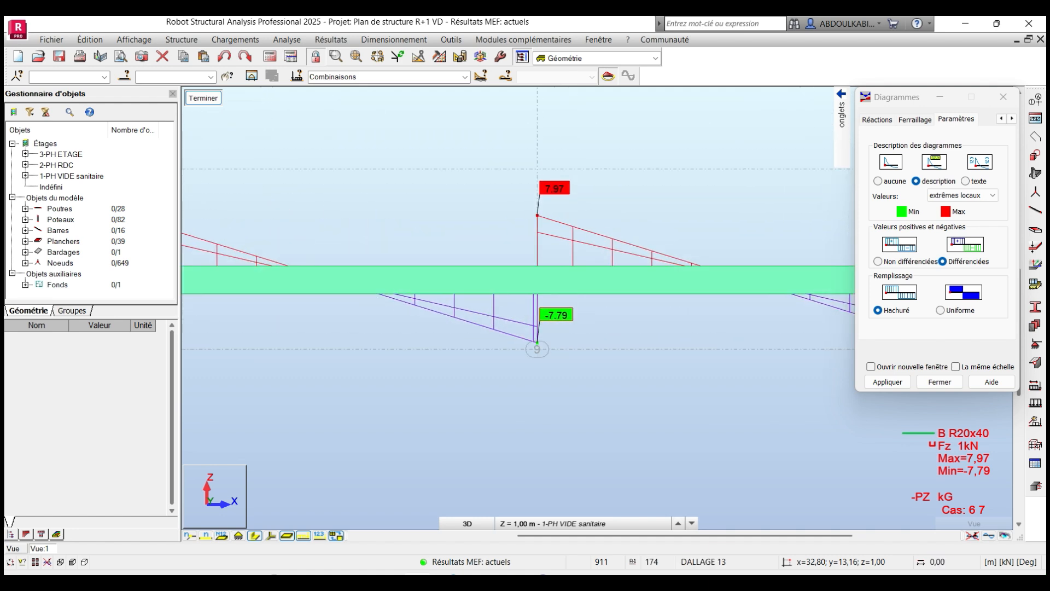
Examine the combined Fz diagram along the whole beam and over the spans between grid lines 8 and 10
mouse_move(841, 153)
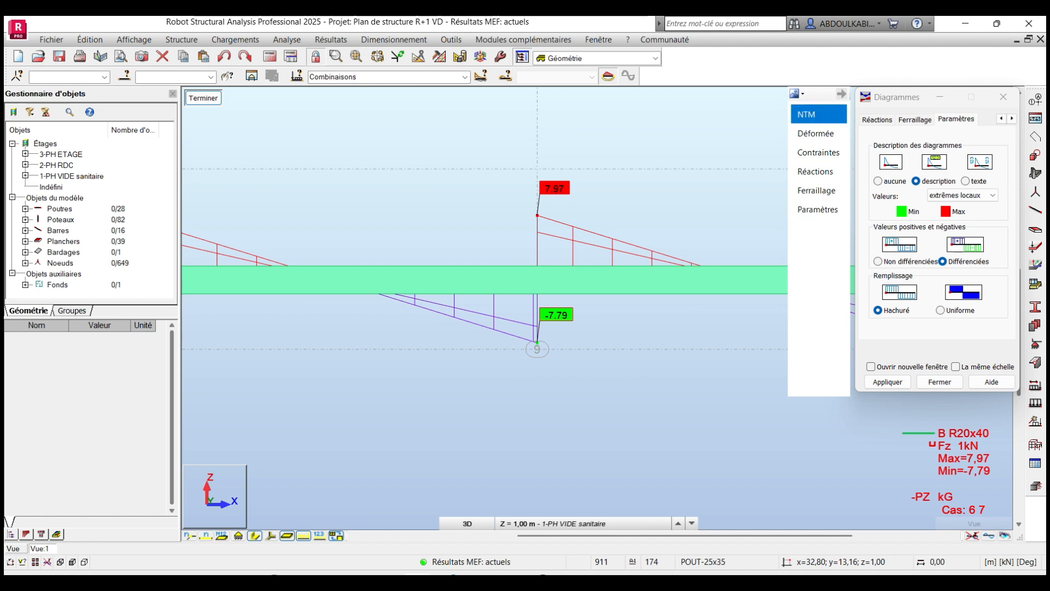
click(818, 114)
click(817, 209)
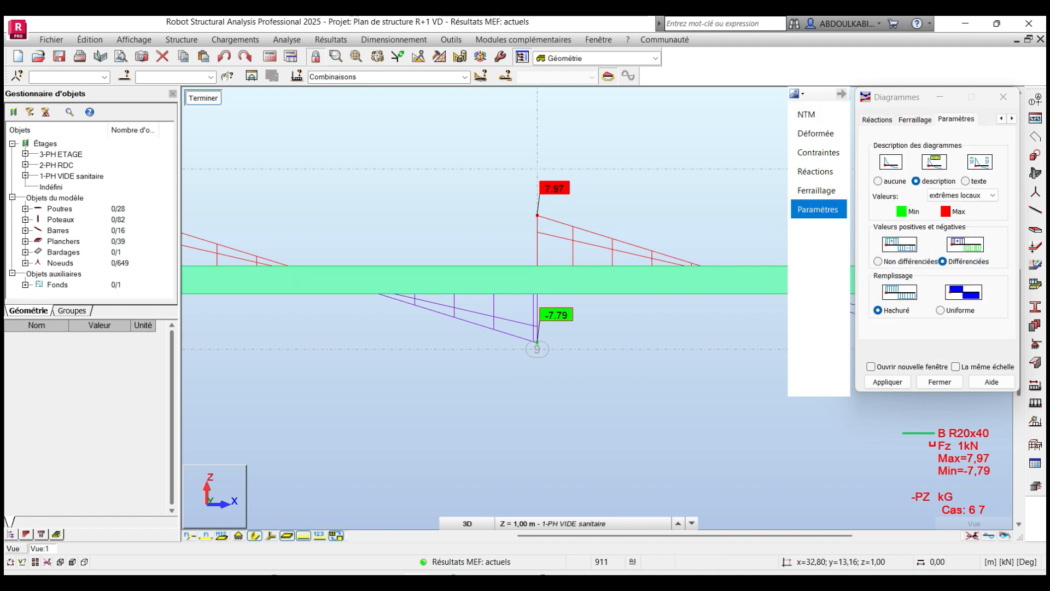
scroll(570, 254, down, 3)
scroll(570, 255, down, 1)
middle_drag(569, 256, 691, 270)
scroll(602, 262, down, 2)
scroll(692, 271, down, 2)
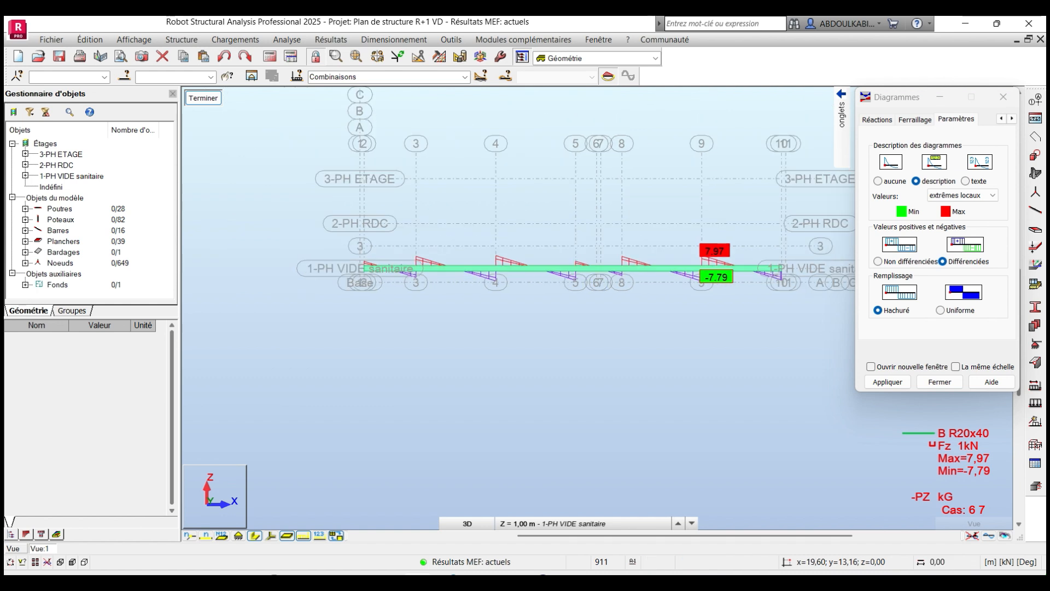
scroll(763, 270, up, 4)
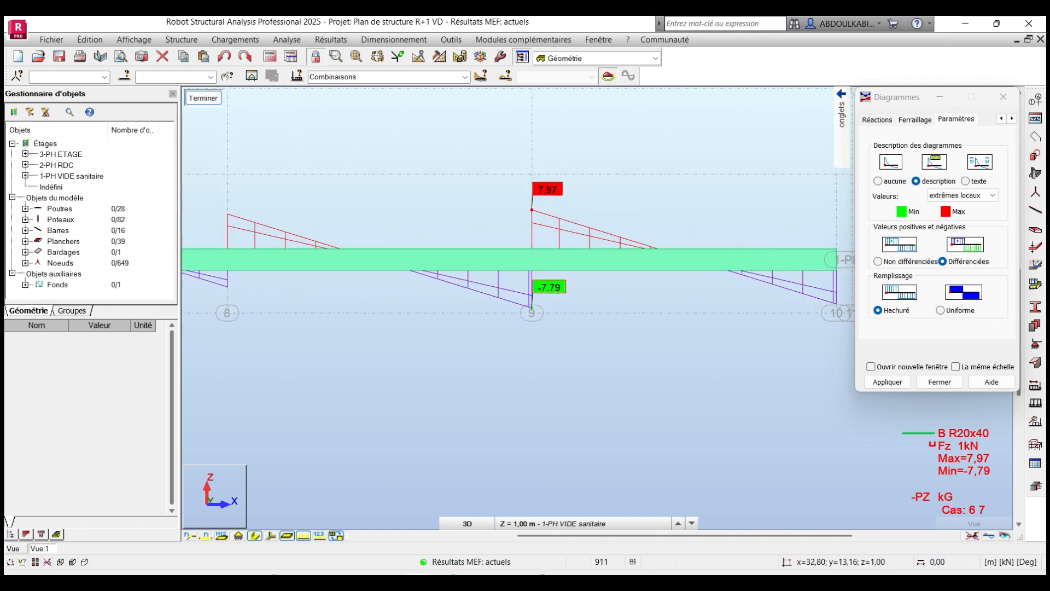
middle_drag(762, 260, 760, 283)
scroll(566, 230, down, 2)
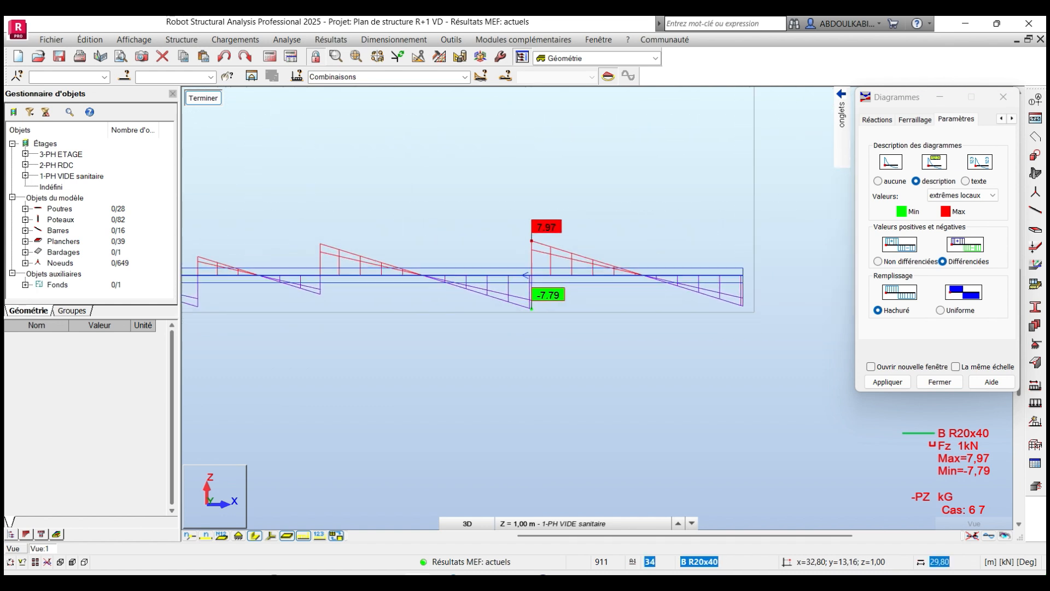
scroll(610, 276, up, 2)
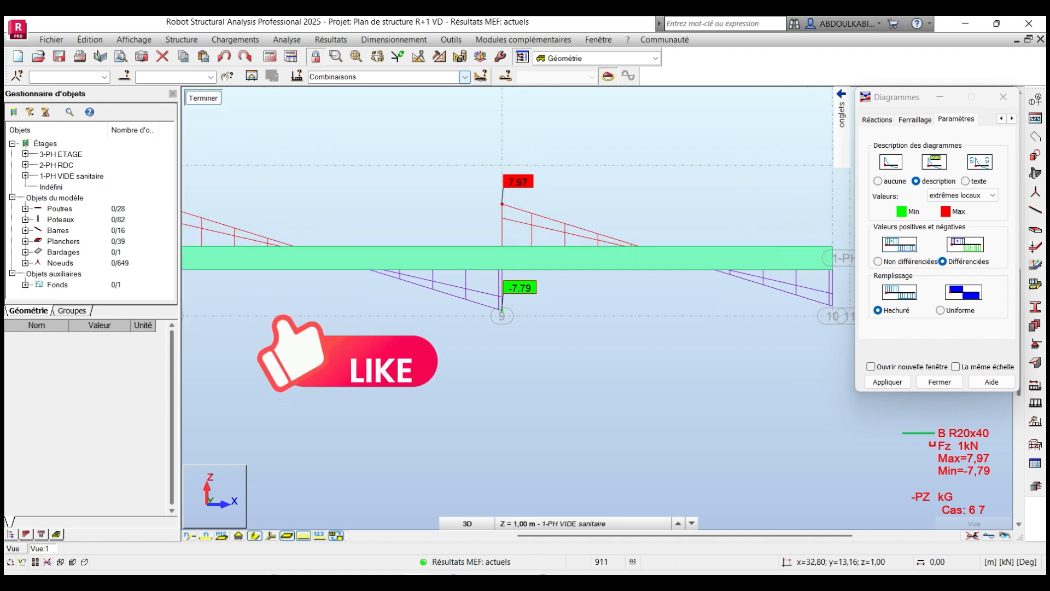
Replace the Fz diagram with the My bending moment diagram on the isolated beam
click(818, 114)
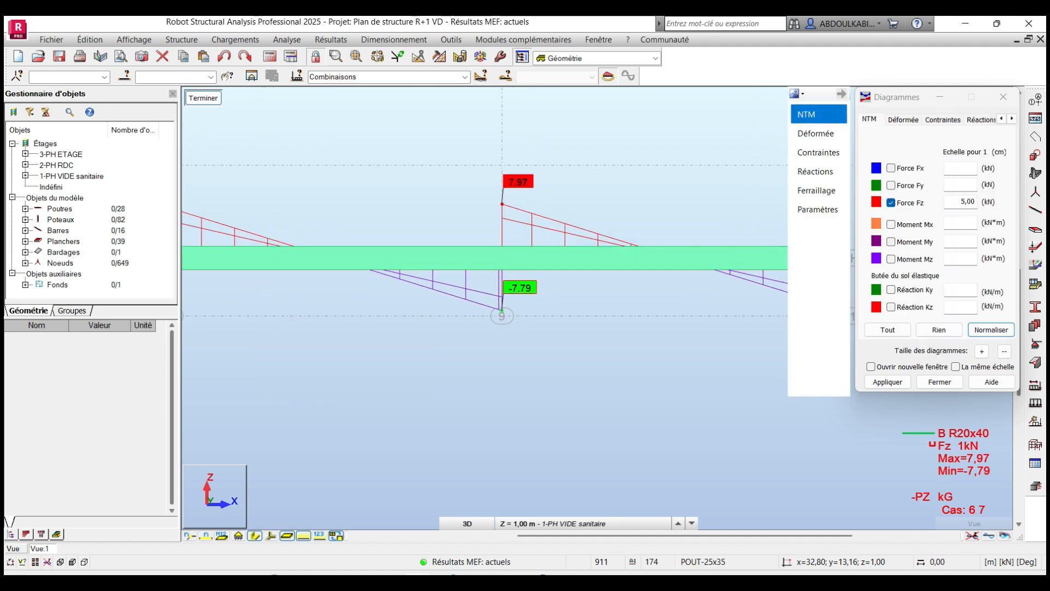
click(891, 203)
click(887, 381)
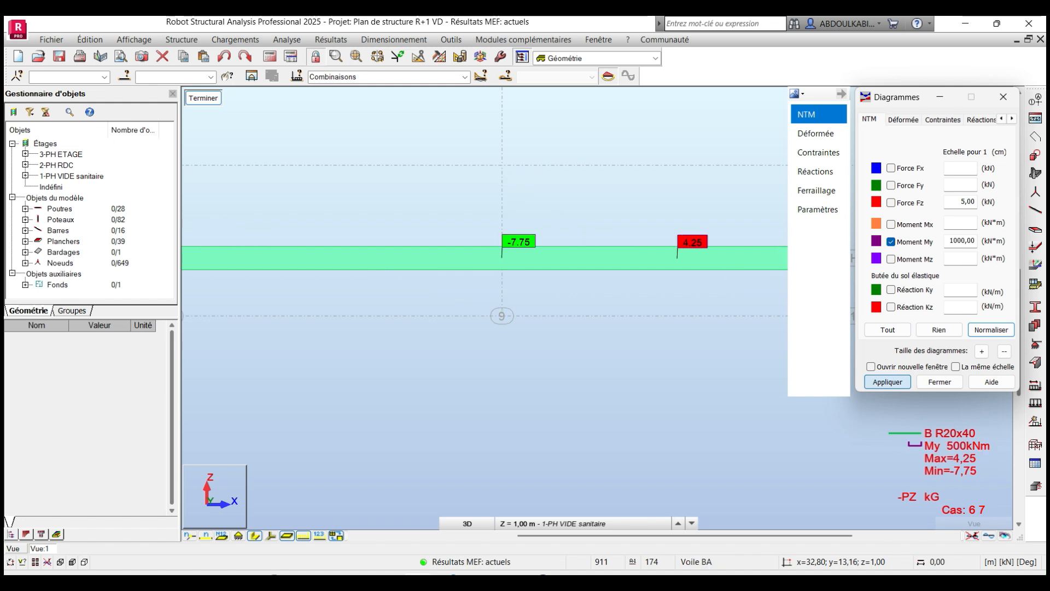
scroll(503, 250, down, 3)
scroll(547, 262, up, 2)
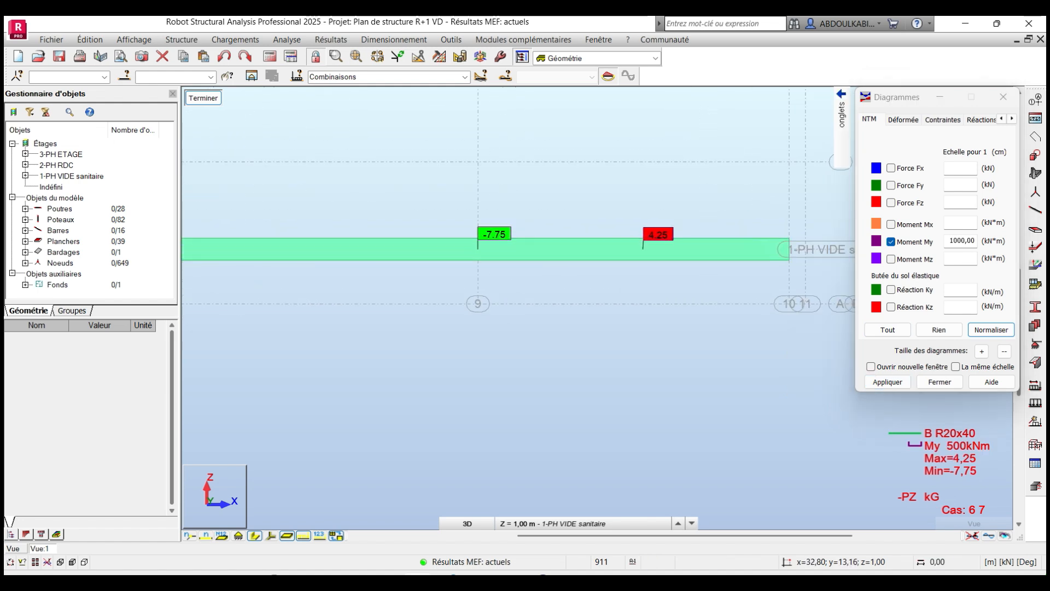
scroll(680, 245, down, 4)
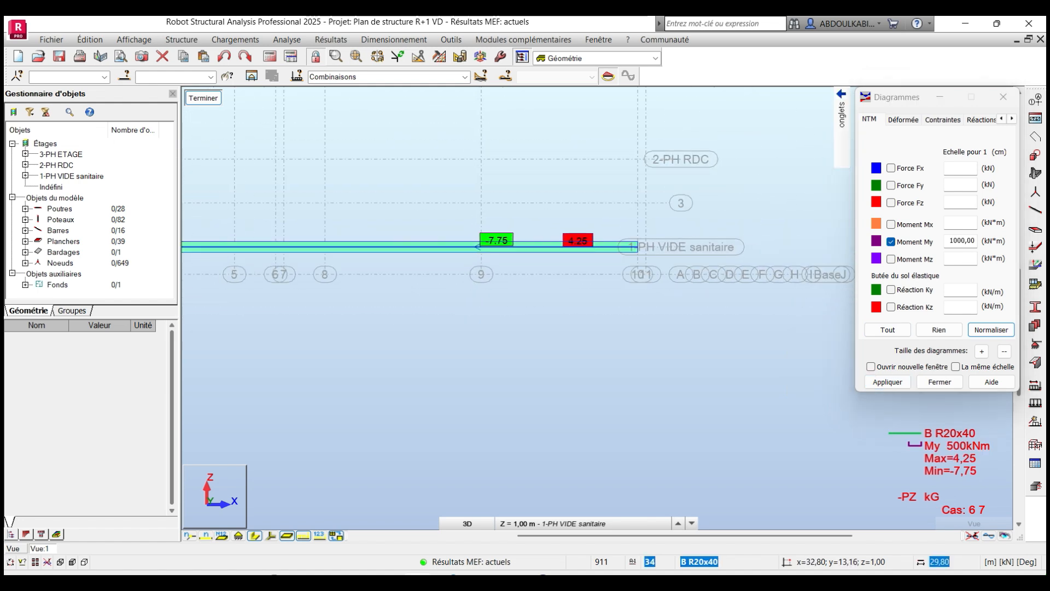
scroll(604, 304, down, 5)
scroll(617, 291, up, 4)
scroll(655, 232, up, 1)
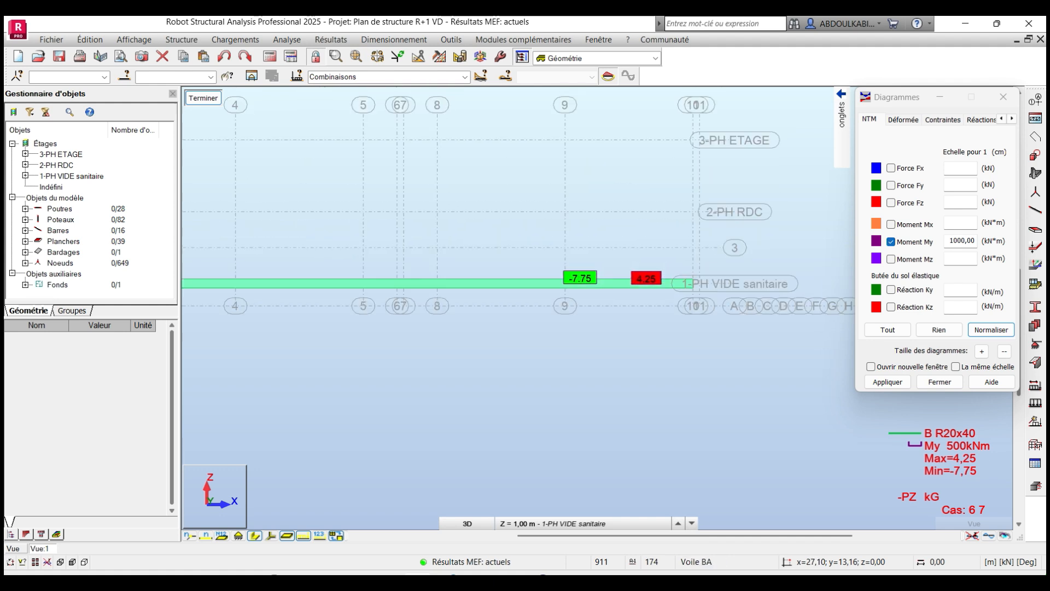
Set the My diagram scale to 10 kN*m per cm and inspect the curve across the spans
drag(950, 241, 957, 241)
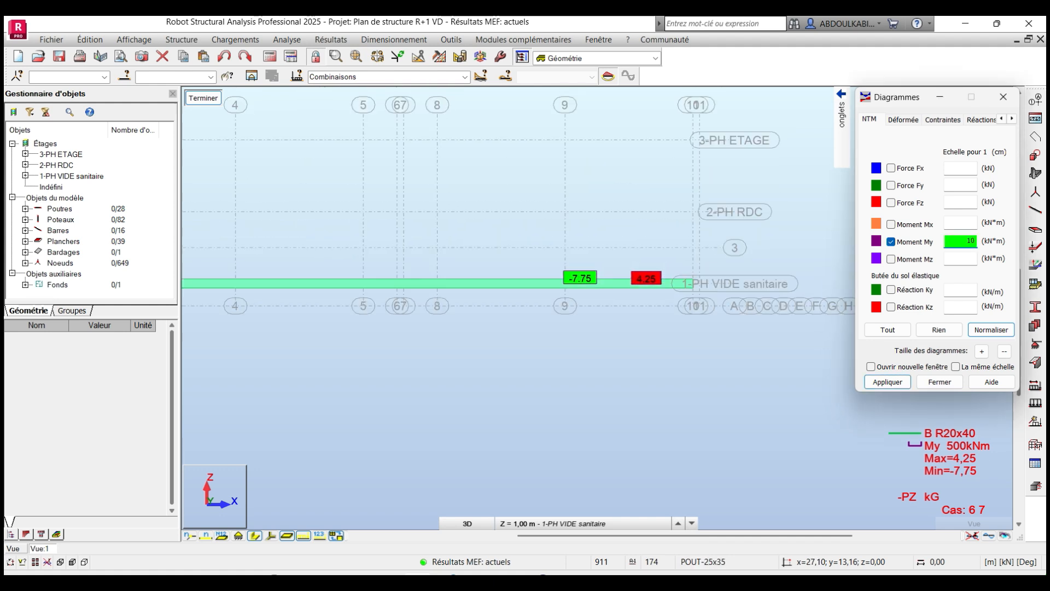
click(887, 382)
scroll(499, 315, down, 3)
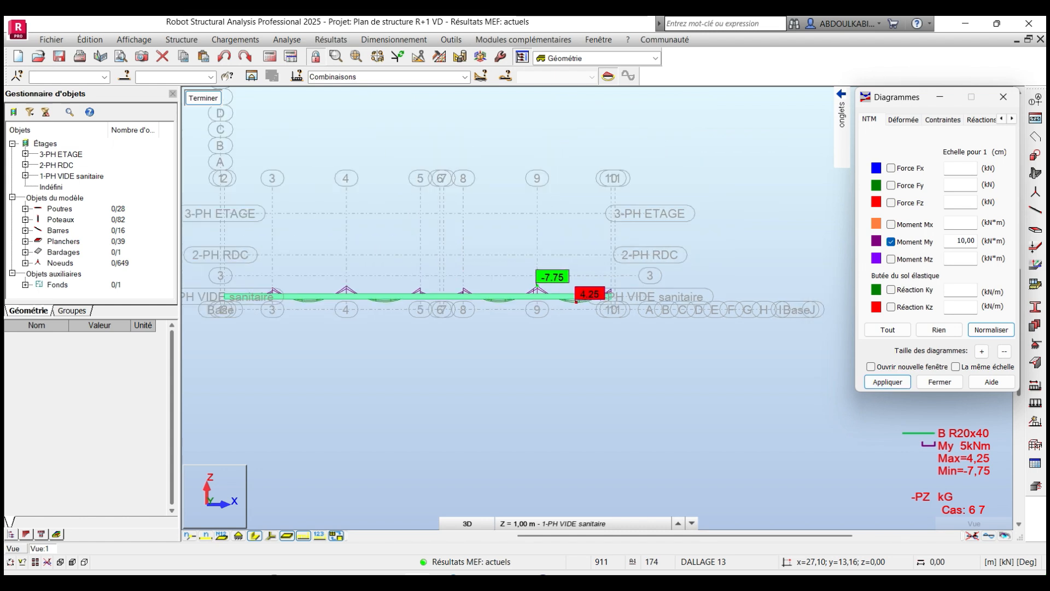
scroll(228, 291, up, 5)
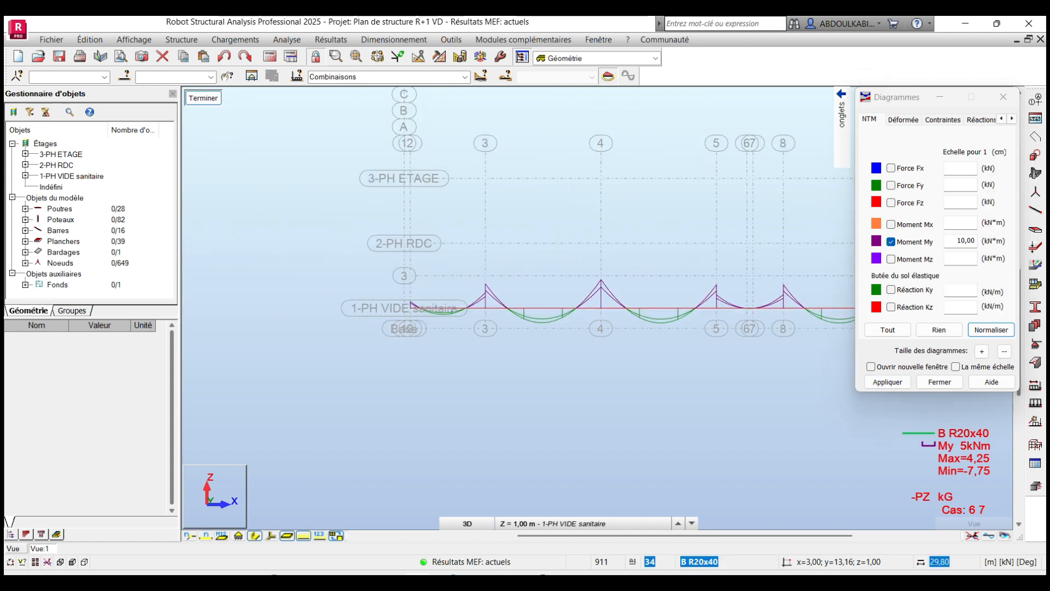
scroll(322, 280, up, 3)
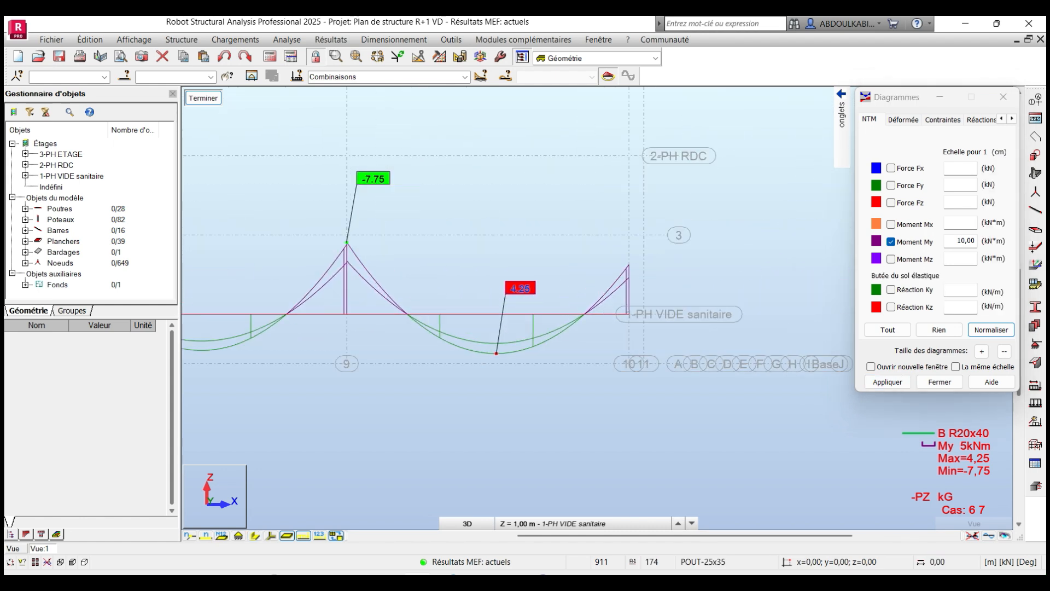
Compare the beam's My diagram for Combinaisons, case 6 ELU and case 7 ELS
click(464, 77)
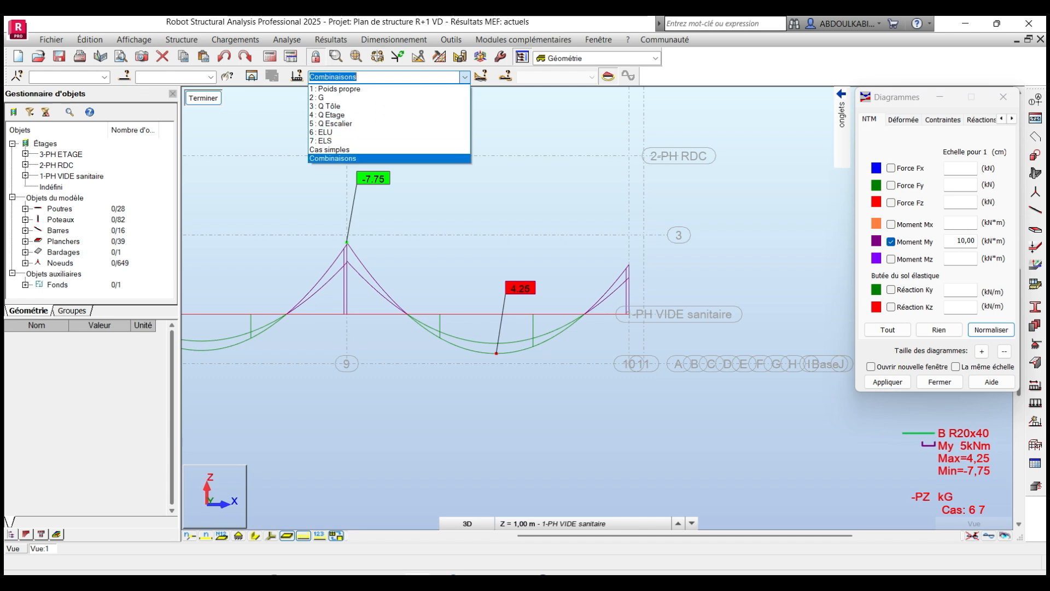
click(333, 158)
scroll(461, 145, up, 1)
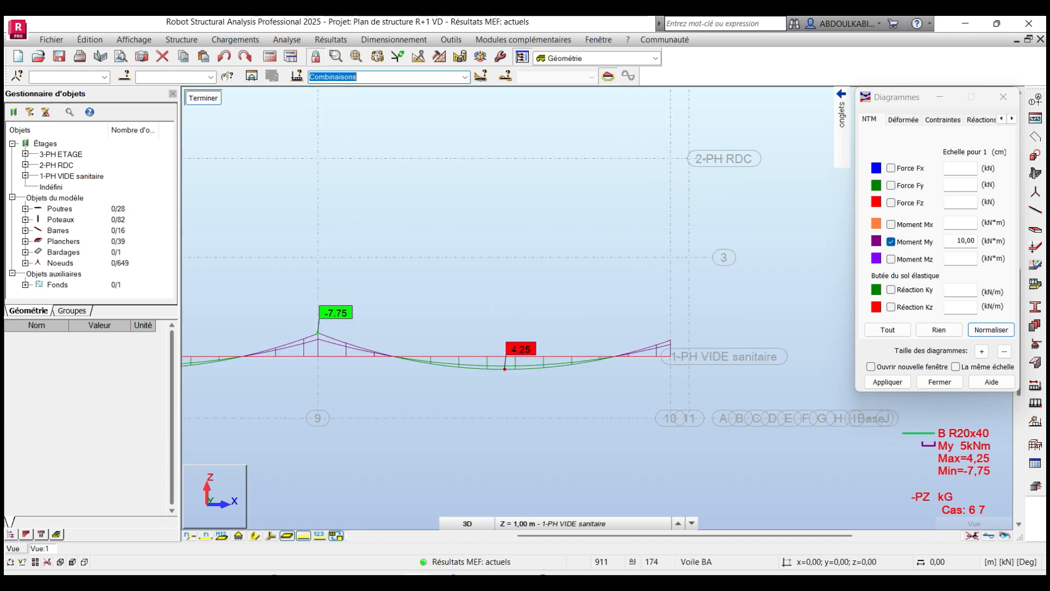
click(465, 77)
click(372, 132)
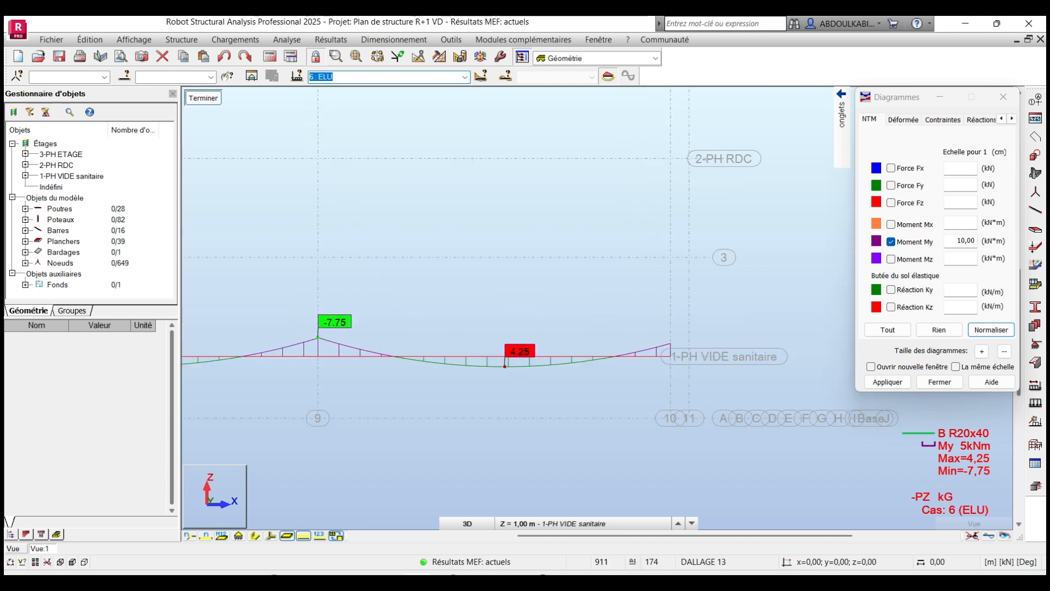
click(465, 77)
click(333, 141)
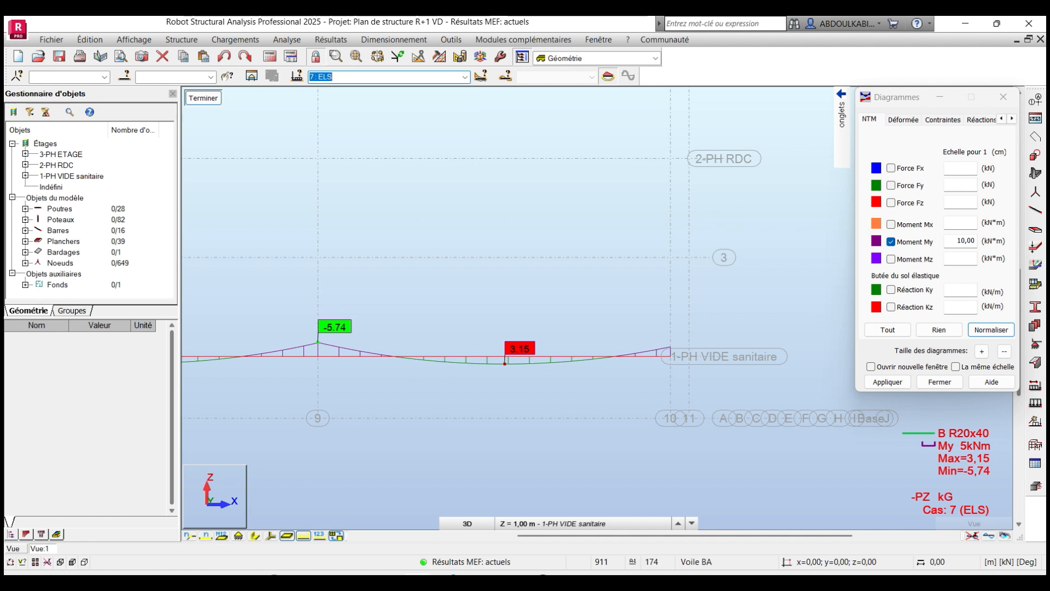
Examine the ELS bending moment diagram along the beam, especially the support at grid line 9 and its adjacent span
click(465, 77)
click(427, 230)
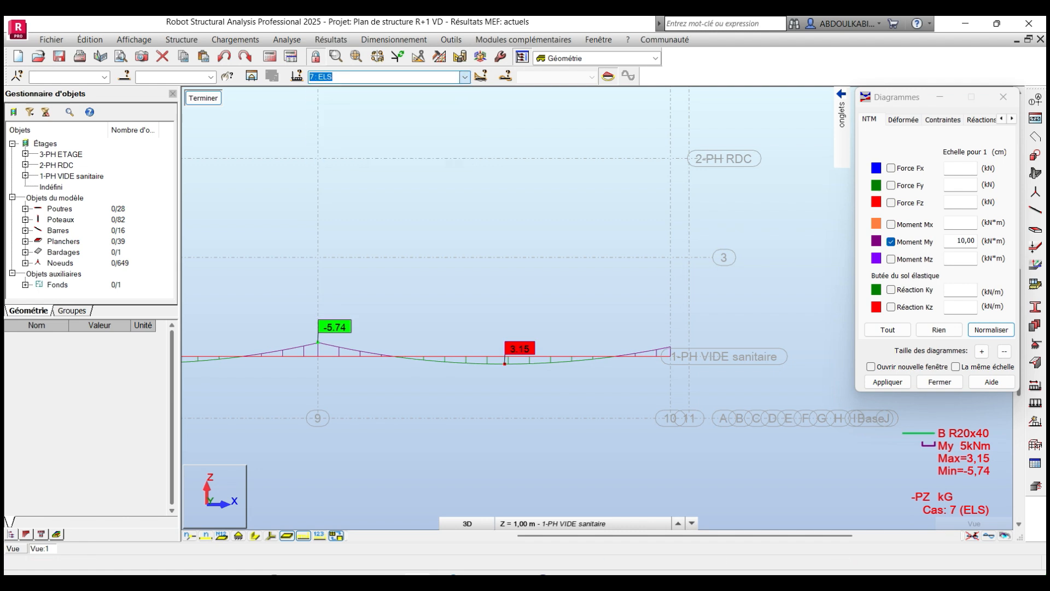
scroll(430, 232, down, 1)
middle_drag(430, 232, 567, 227)
scroll(547, 224, down, 2)
middle_drag(273, 266, 322, 255)
scroll(322, 255, up, 2)
middle_drag(774, 230, 542, 240)
scroll(542, 240, up, 3)
scroll(553, 299, up, 3)
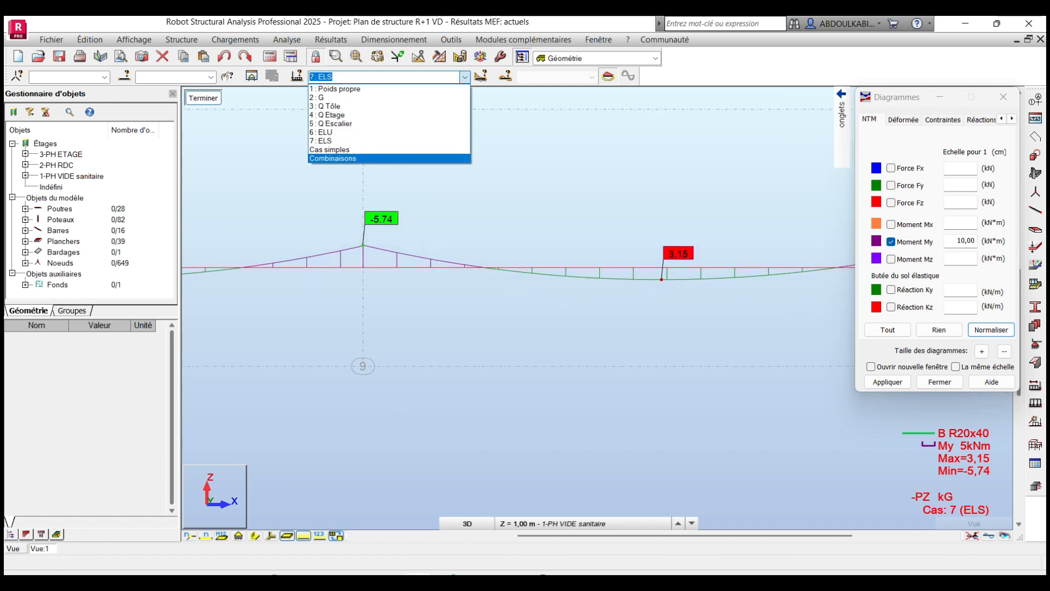
Display the My diagram for Combinaisons again and inspect the span between grid lines 9 and 10
click(365, 158)
scroll(416, 216, down, 2)
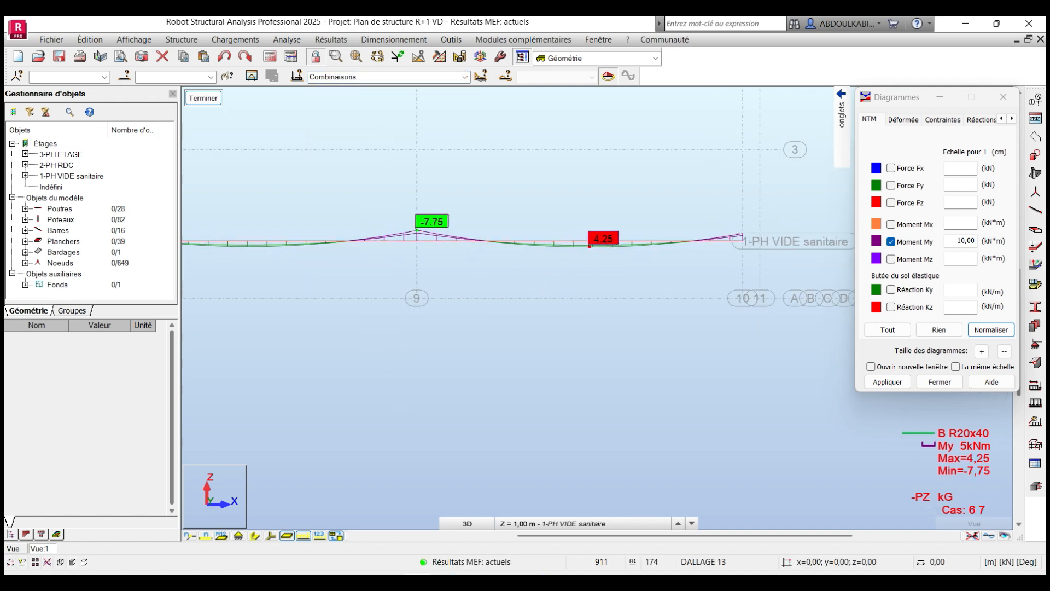
scroll(319, 240, up, 3)
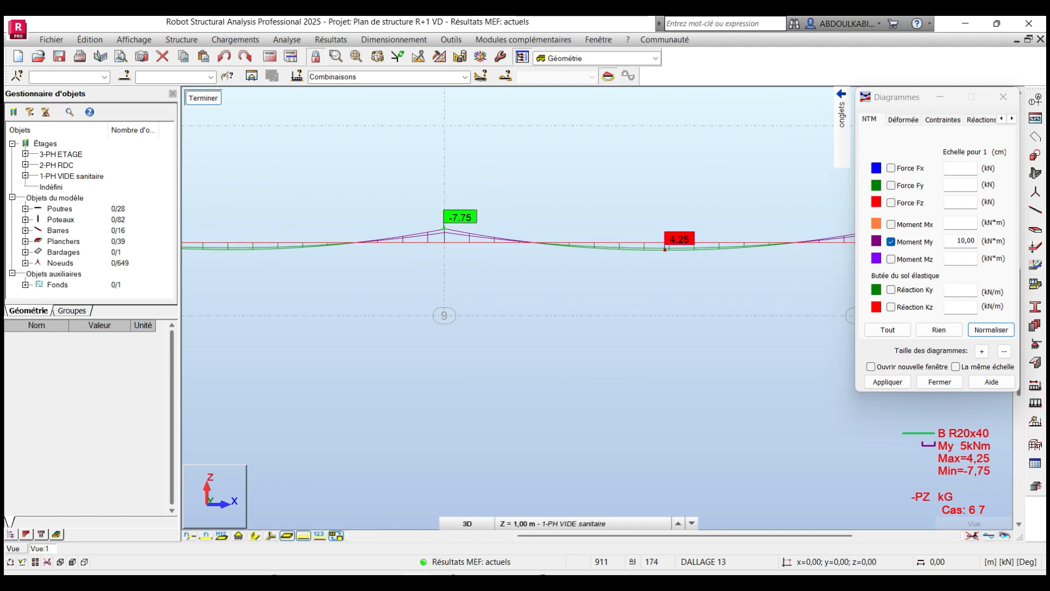
scroll(759, 298, down, 2)
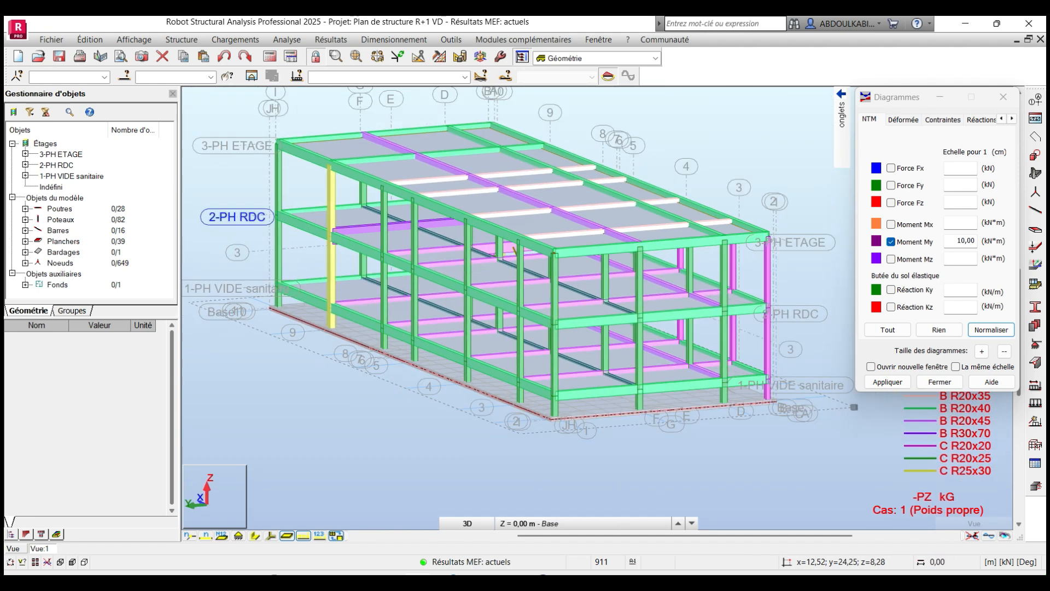
Isolate the lowest longitudinal R20x40 edge beam of the long façade from the full 3D model
click(252, 76)
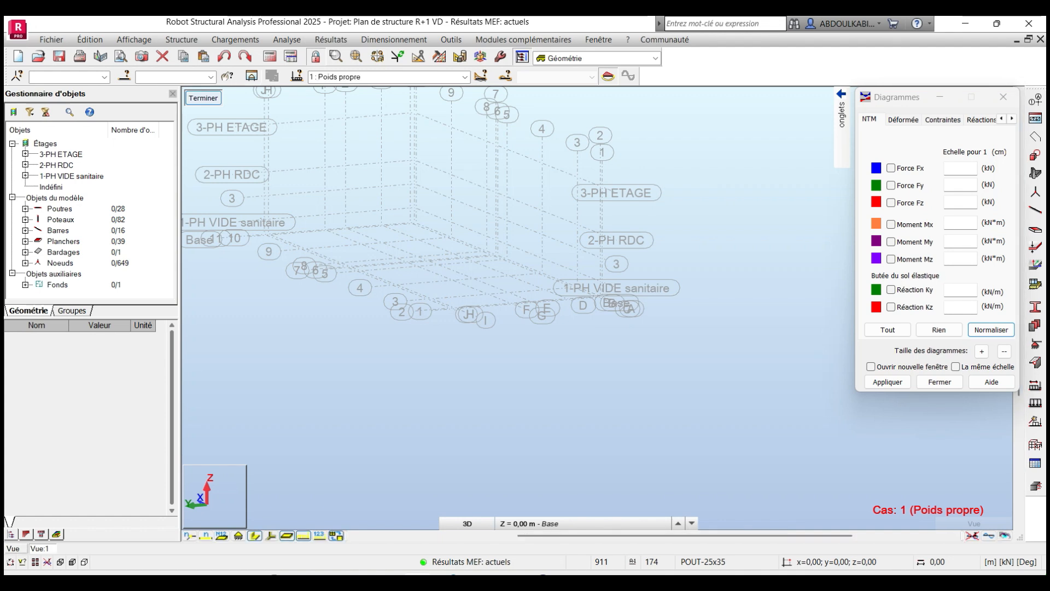
click(203, 98)
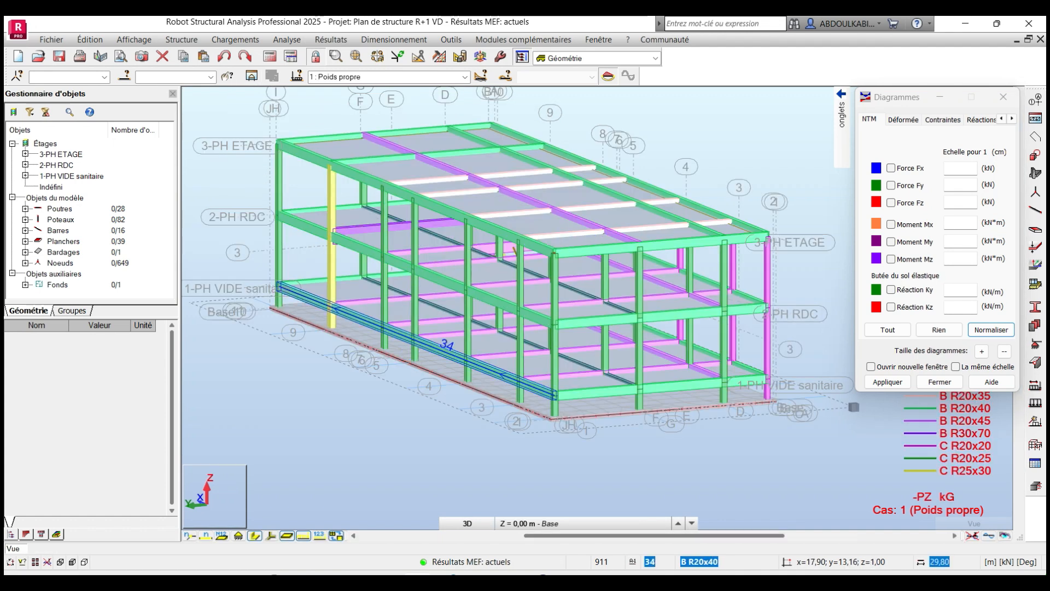
click(306, 302)
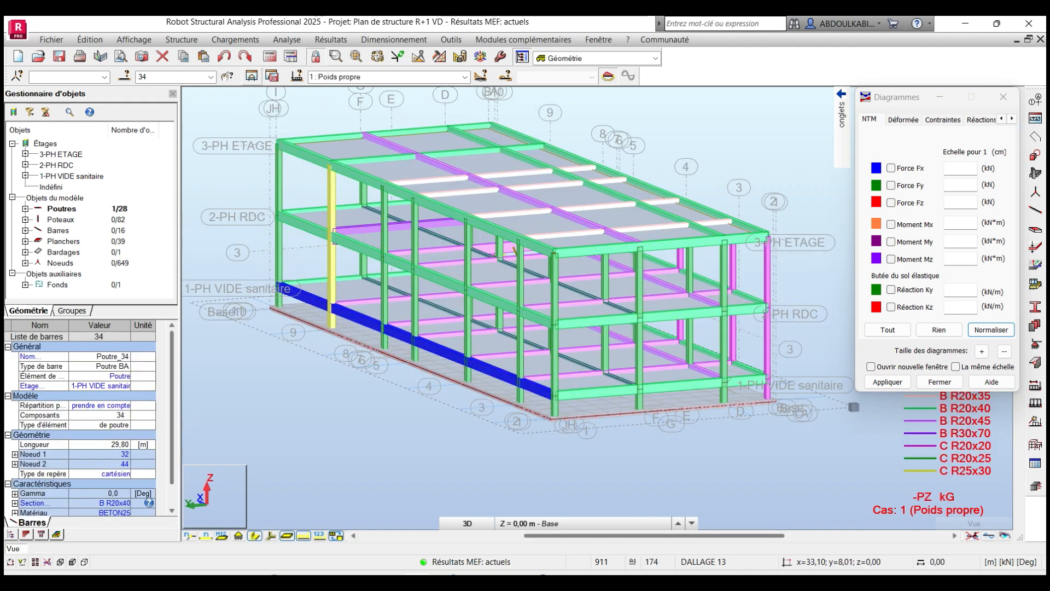
click(251, 77)
scroll(354, 267, up, 3)
middle_drag(354, 267, 423, 283)
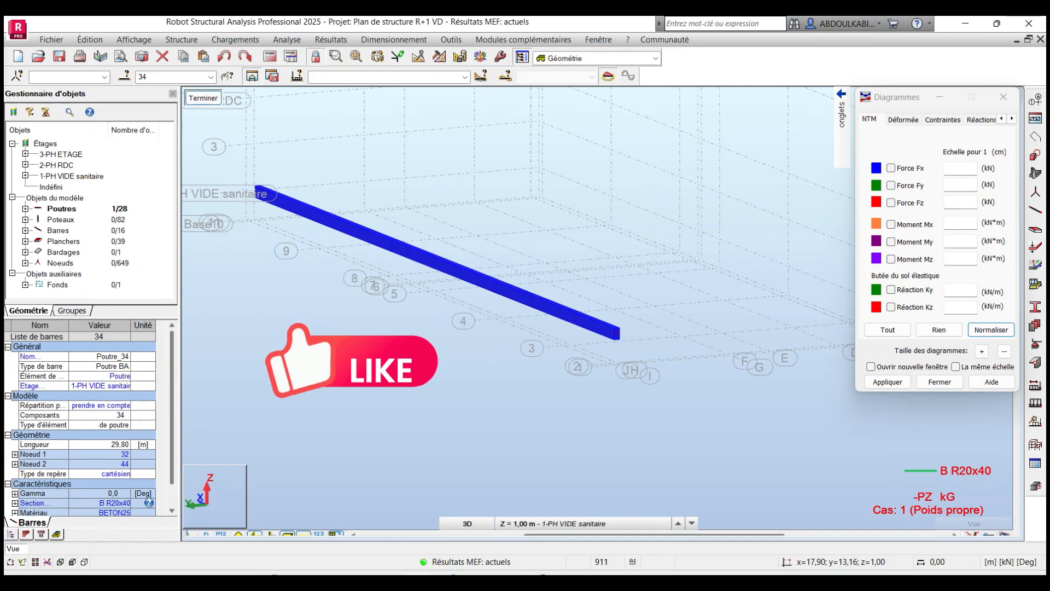
Display the Fz force diagram on the isolated beam in the 3D view for the self-weight case
drag(903, 96, 860, 111)
click(849, 217)
click(845, 395)
middle_drag(678, 306, 683, 309)
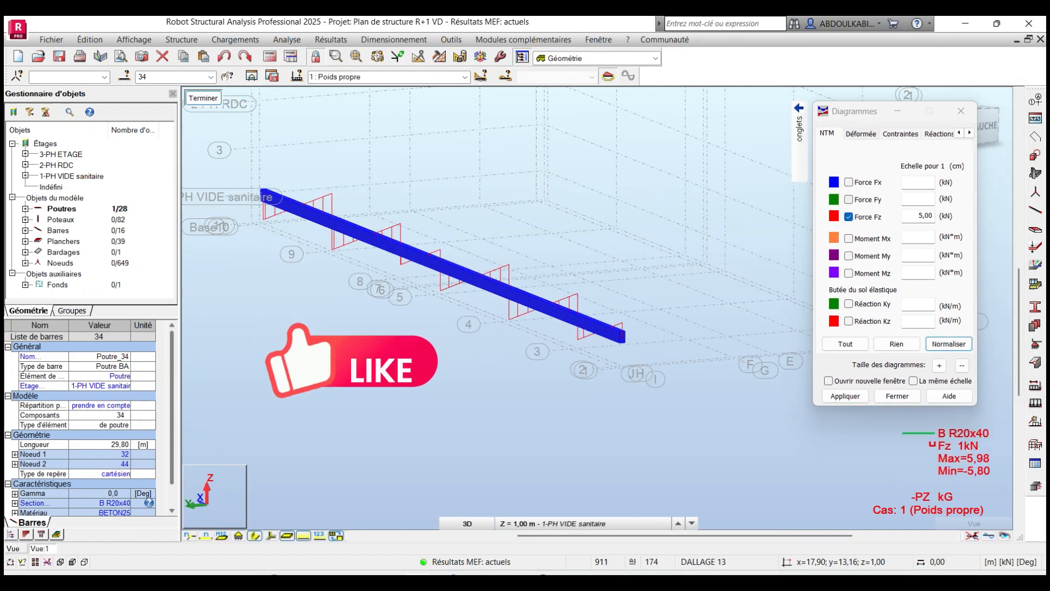
Add description labels at the local extremes to the Fz diagram in the 3D view
mouse_move(799, 140)
click(776, 224)
click(874, 195)
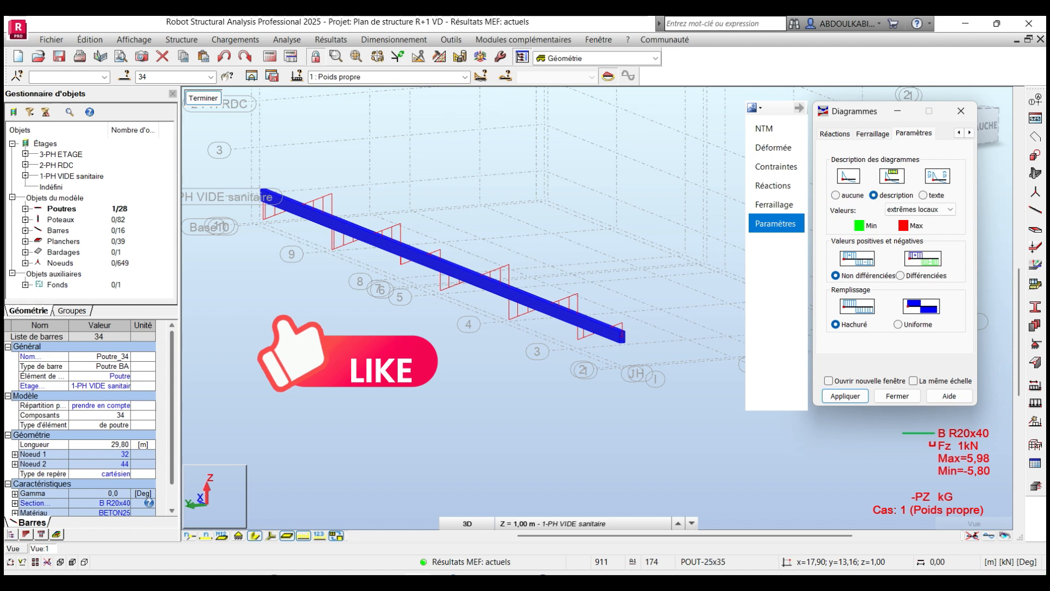
click(845, 396)
middle_drag(656, 307, 660, 306)
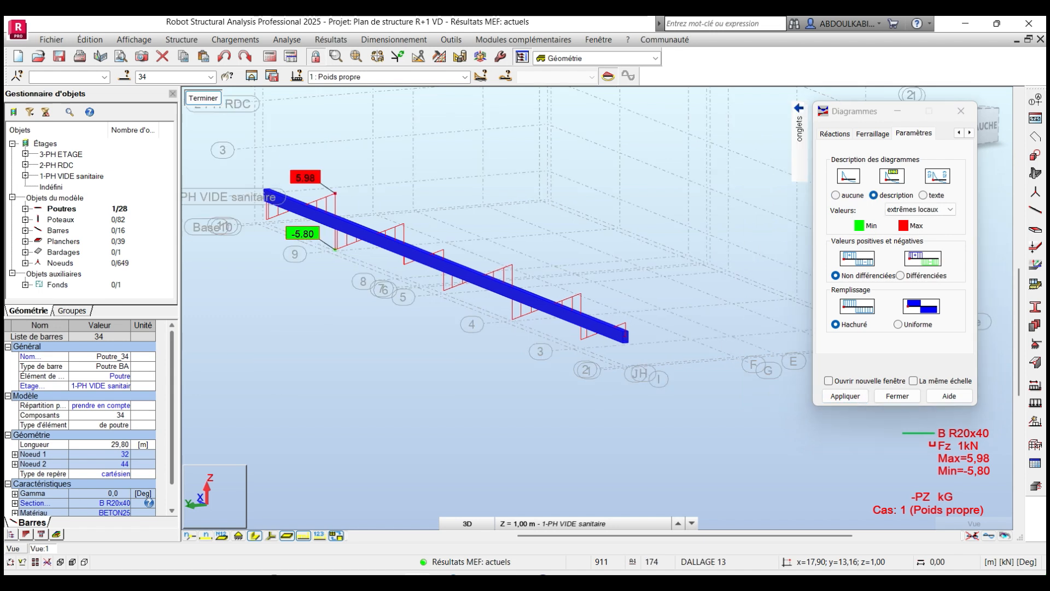
Display the Fz force diagram of the isolated beam for the Combinaisons load cases
click(465, 77)
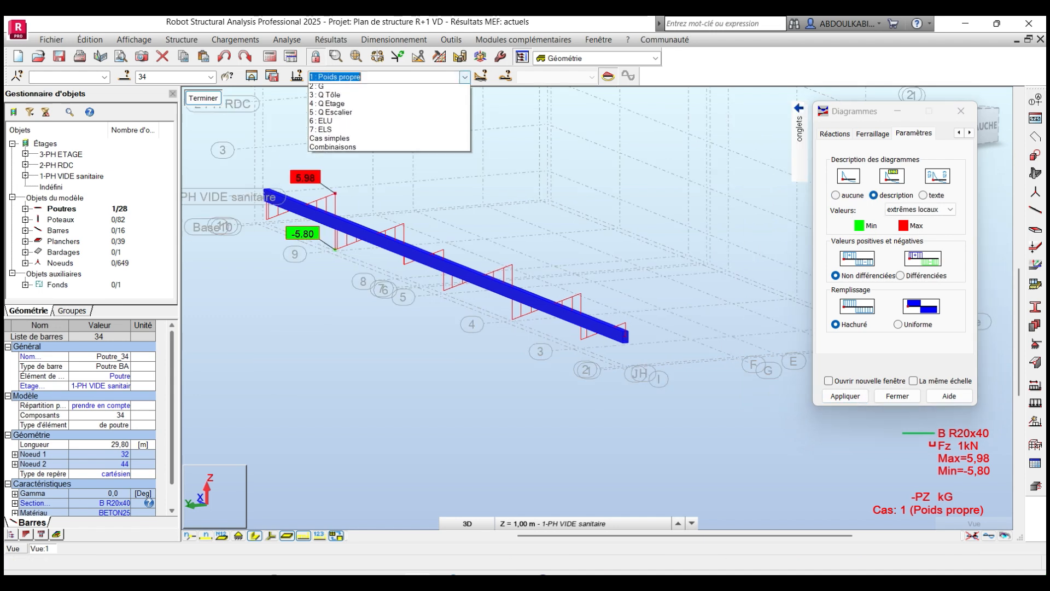
click(335, 161)
middle_drag(339, 219, 344, 219)
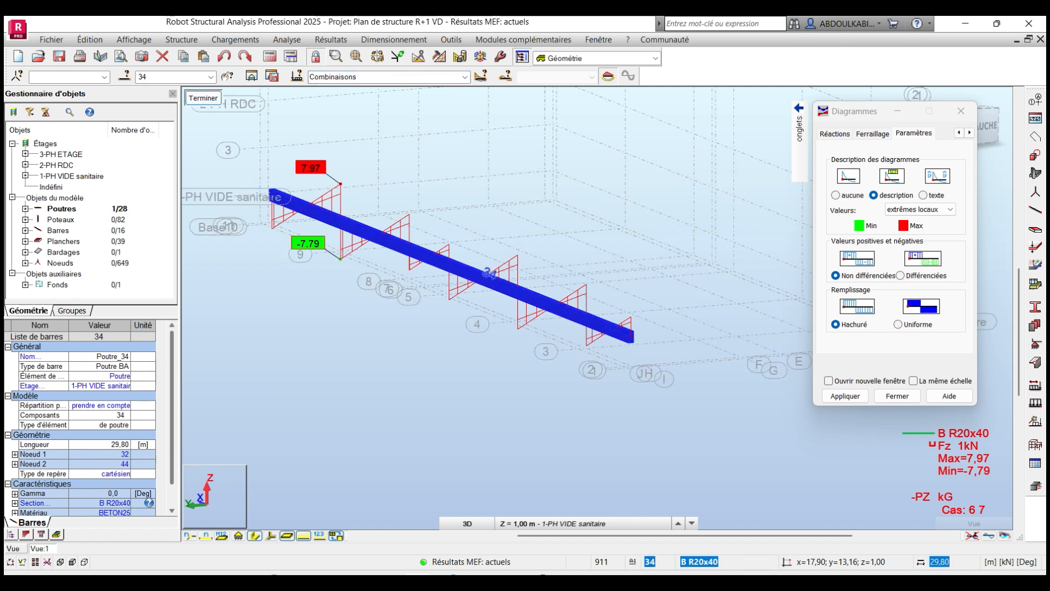
Return from the isolated beam to the full 3D model, close the diagram settings and clear the beam selection
click(203, 98)
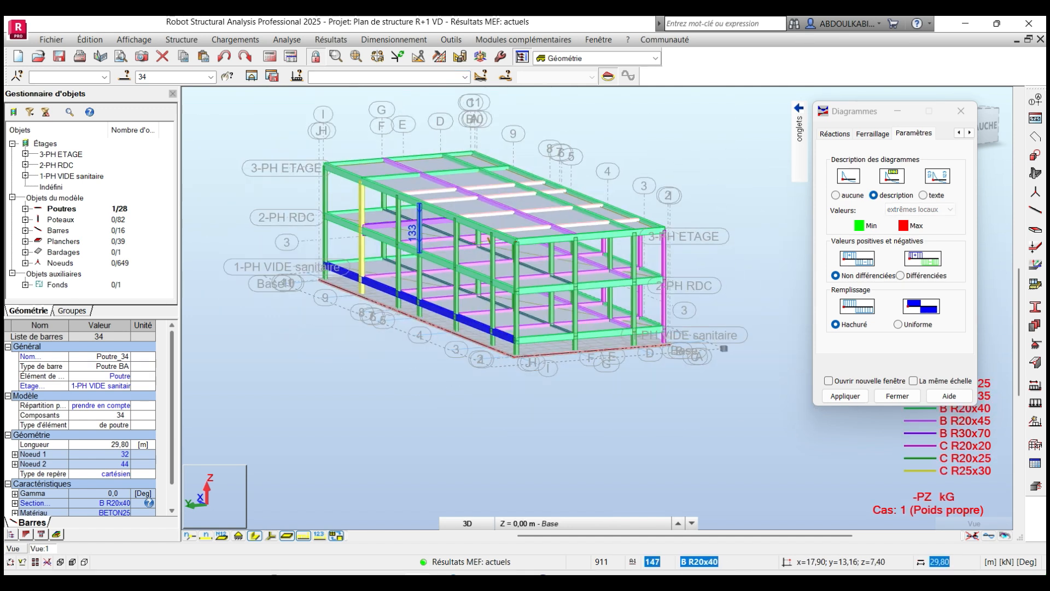
click(961, 111)
click(255, 288)
scroll(255, 289, up, 1)
middle_drag(256, 288, 347, 293)
Isolate the 1-PH VIDE sanitaire storey and select all of its beams
click(71, 176)
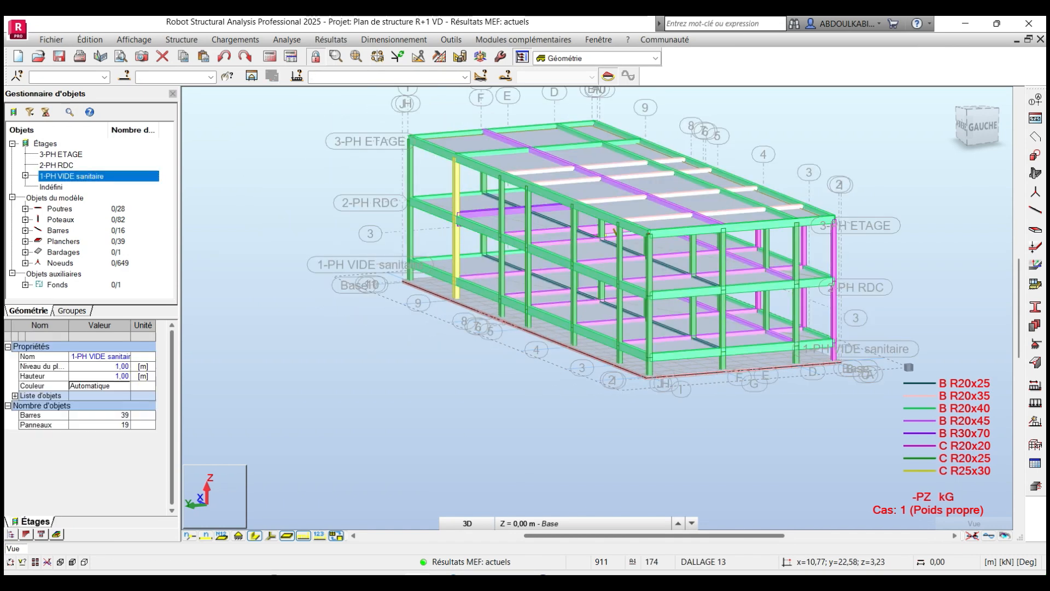
double_click(72, 176)
click(75, 187)
mouse_move(485, 325)
middle_down()
mouse_move(416, 300)
mouse_move(486, 307)
middle_up()
scroll(416, 301, up, 1)
middle_drag(618, 248, 521, 271)
middle_drag(465, 241, 485, 233)
Open the definition of the Sol_1 elastic soil for bars
click(181, 40)
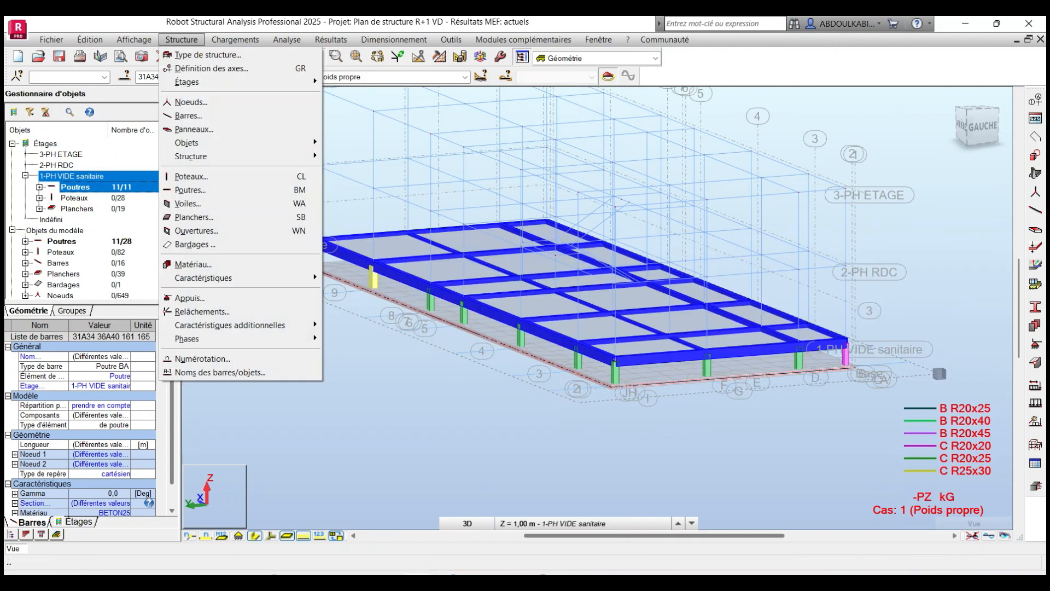
mouse_move(246, 324)
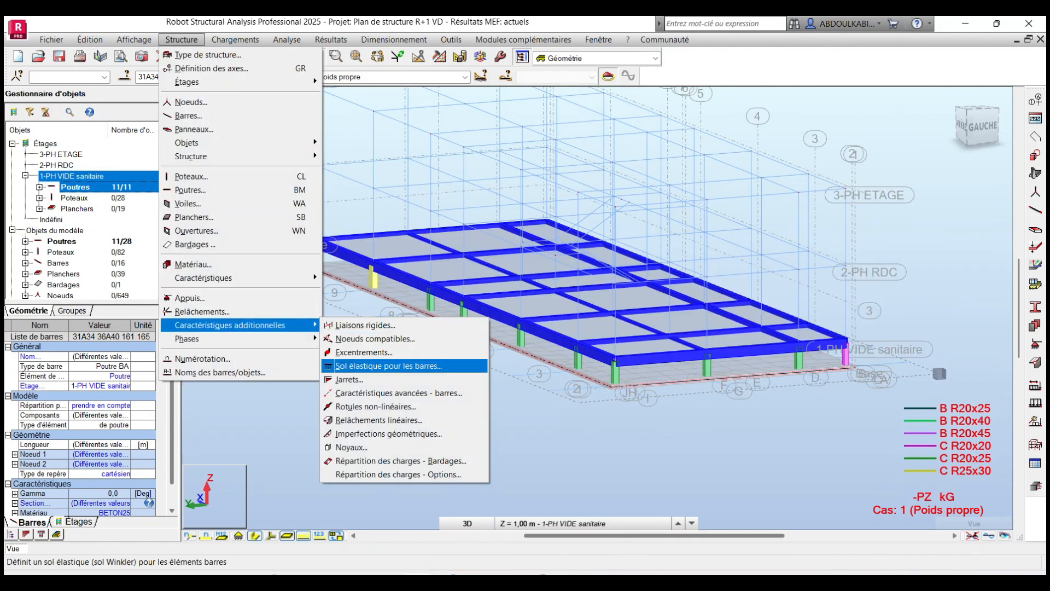
click(388, 365)
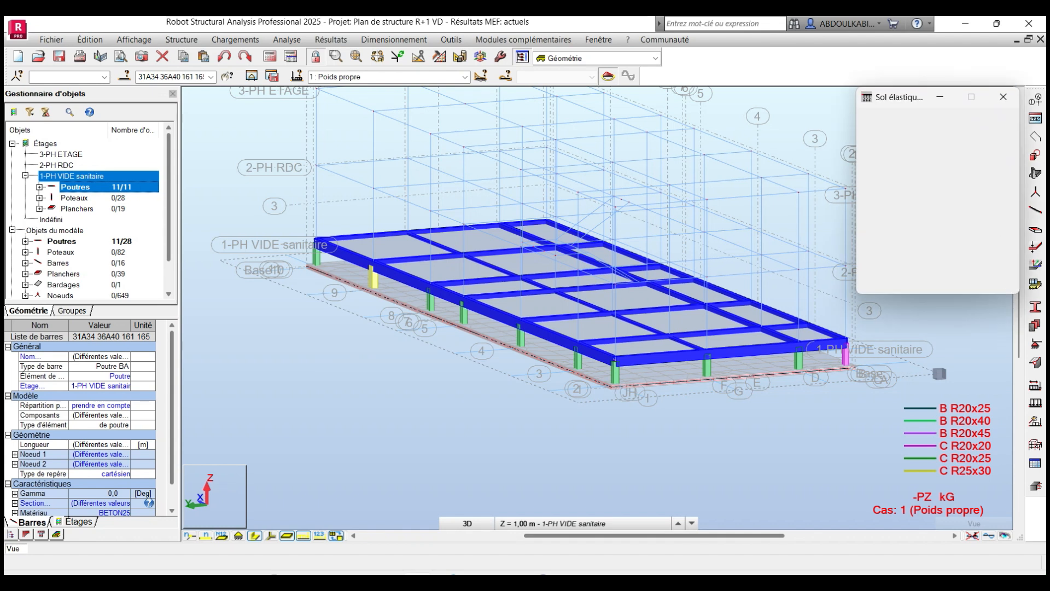
drag(908, 97, 679, 91)
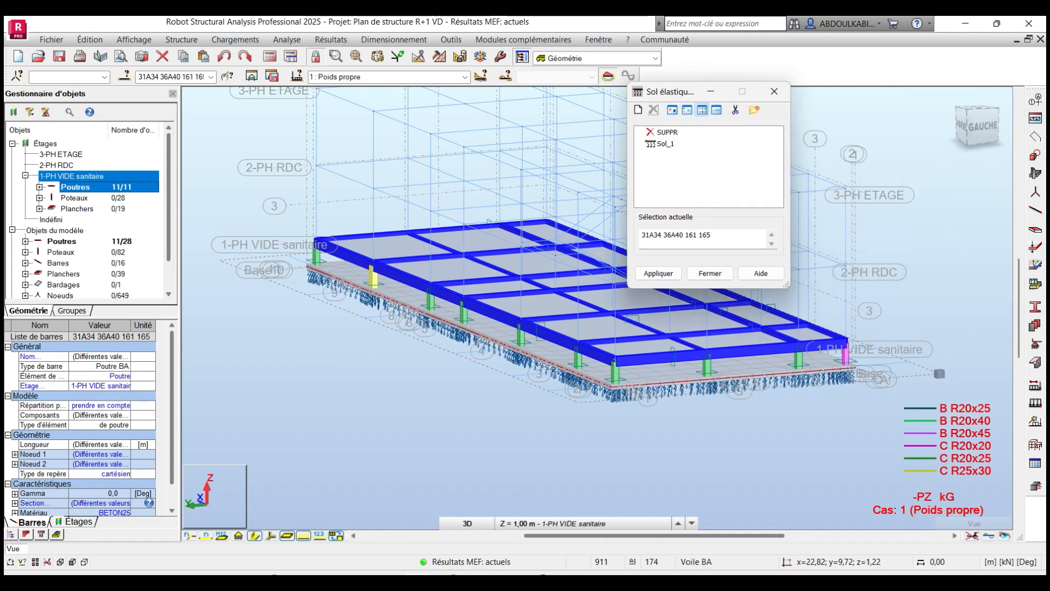
double_click(665, 144)
mouse_move(740, 115)
mouse_down()
mouse_move(681, 112)
mouse_move(754, 123)
mouse_up()
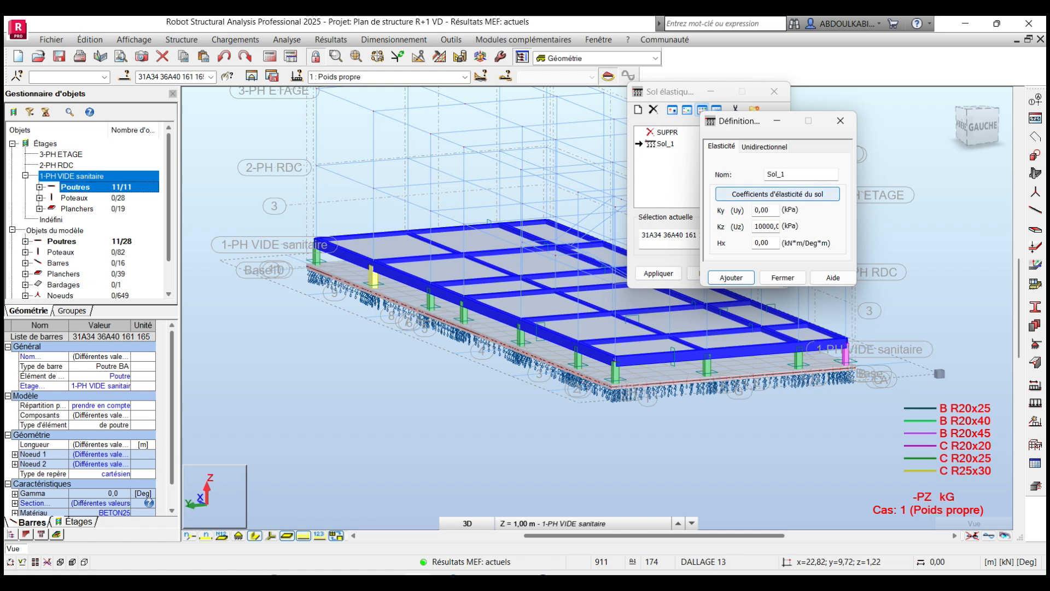
Try the soil elasticity coefficient calculator with an Argiles et limons mous layer, and leave it without accepting a coefficient
click(777, 193)
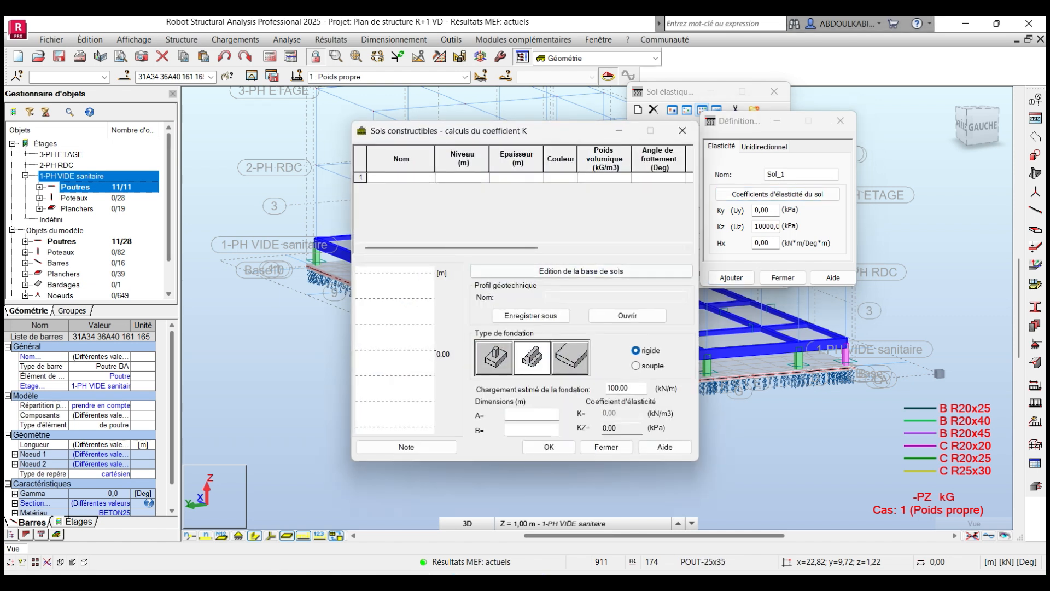
click(407, 178)
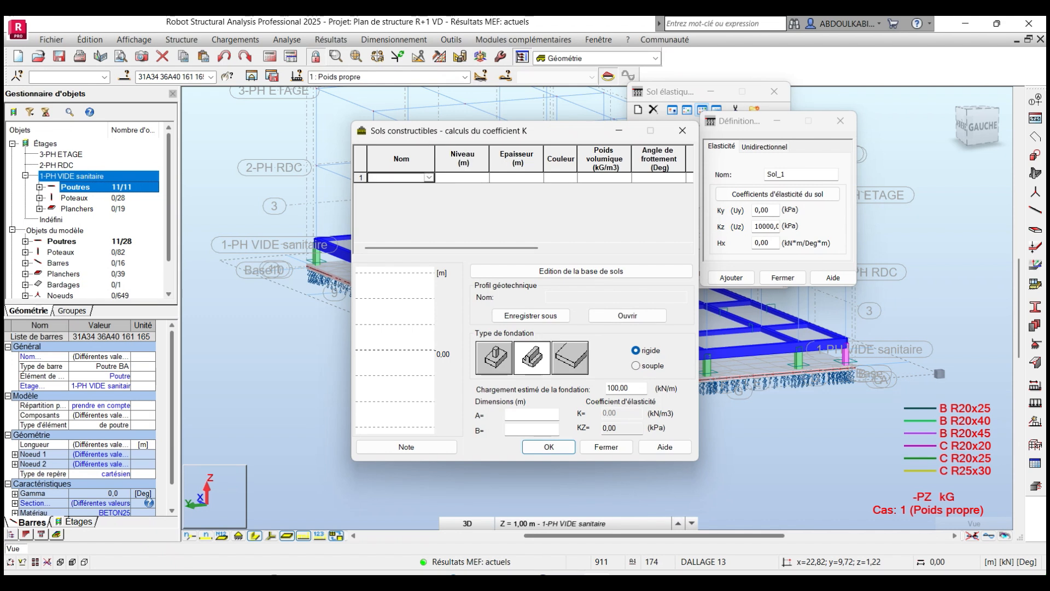
click(429, 177)
click(396, 197)
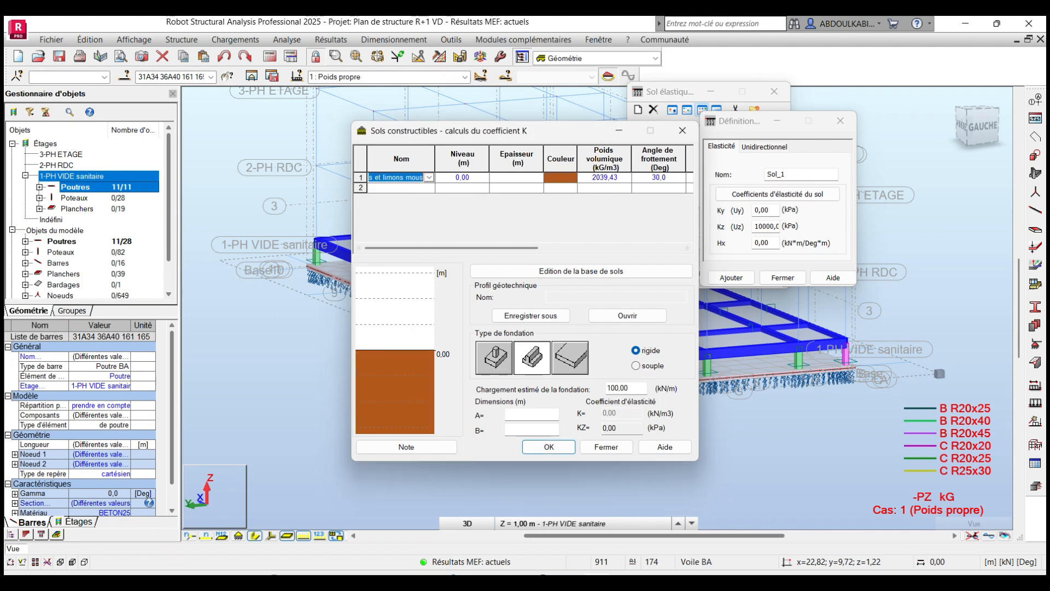
click(472, 178)
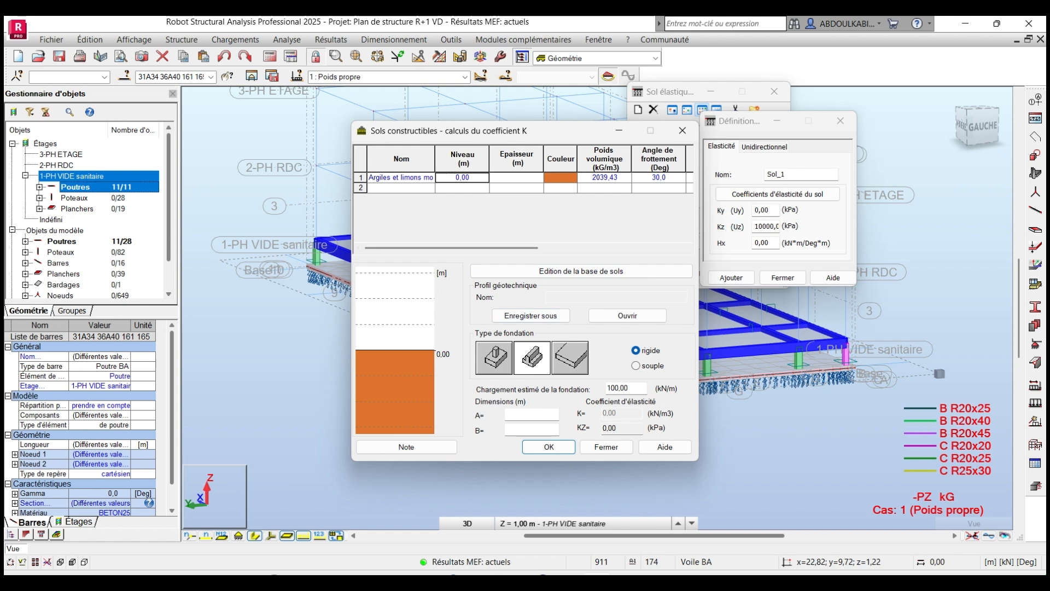
double_click(620, 388)
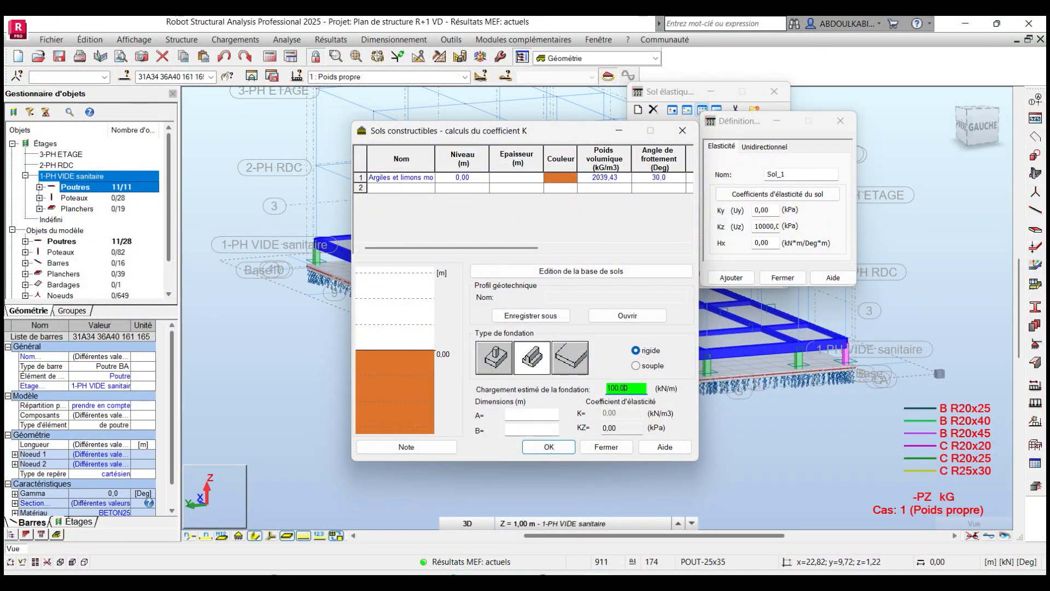
click(682, 131)
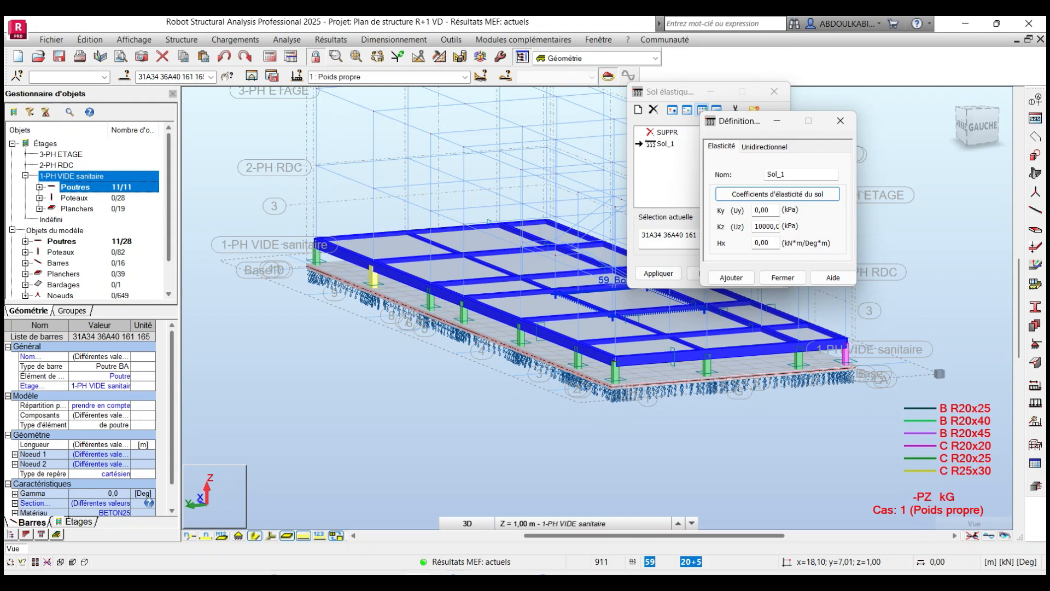
double_click(766, 226)
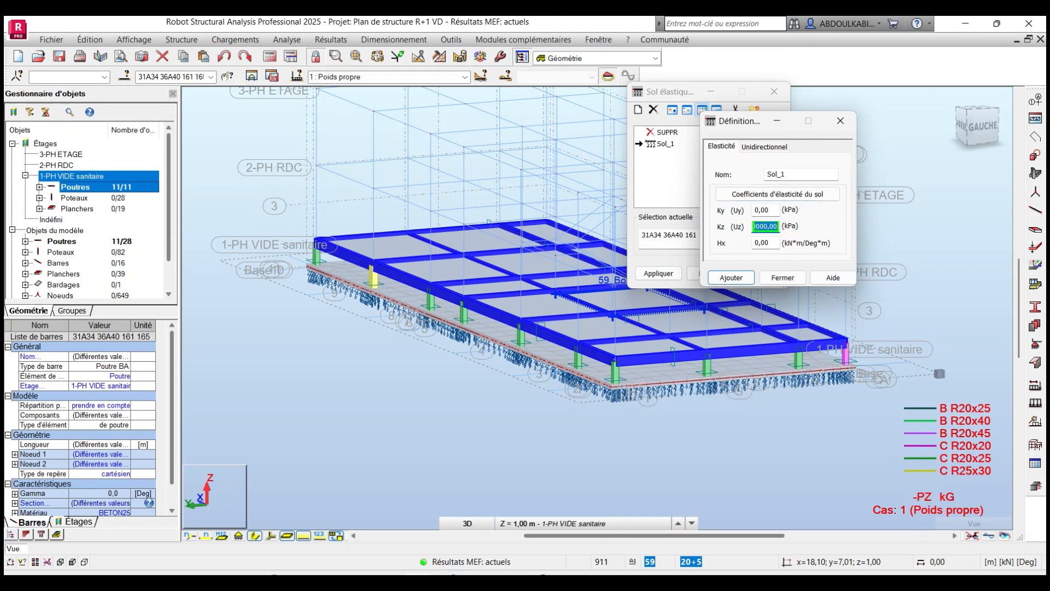
click(777, 194)
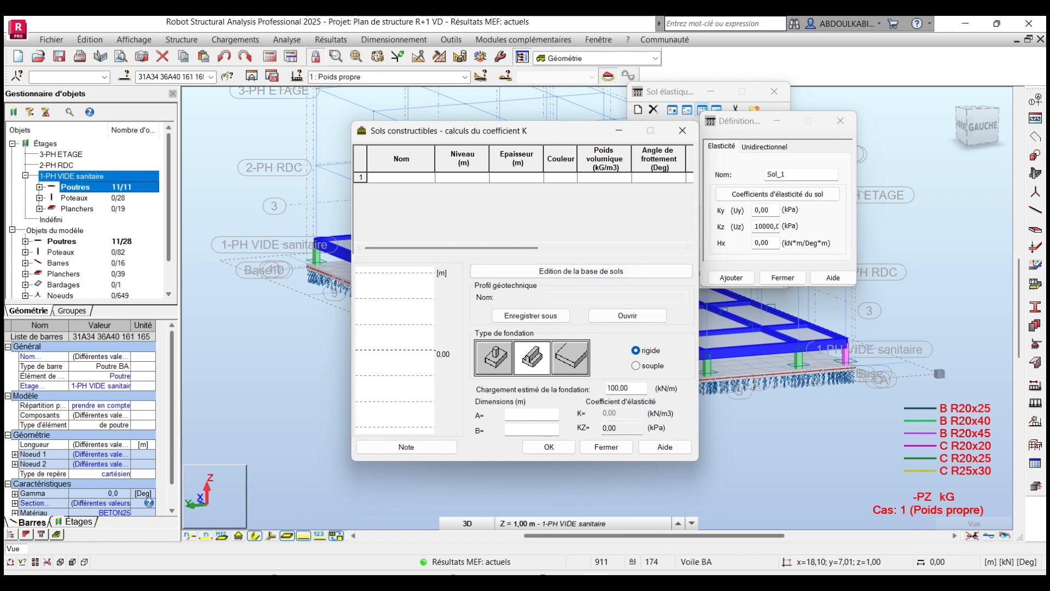
click(682, 130)
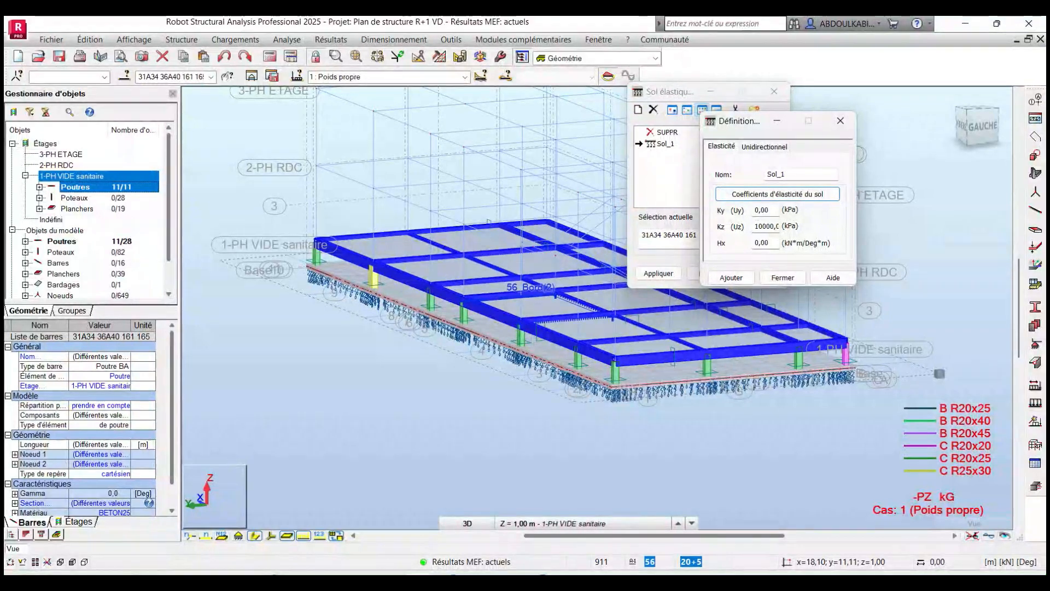
scroll(676, 295, up, 2)
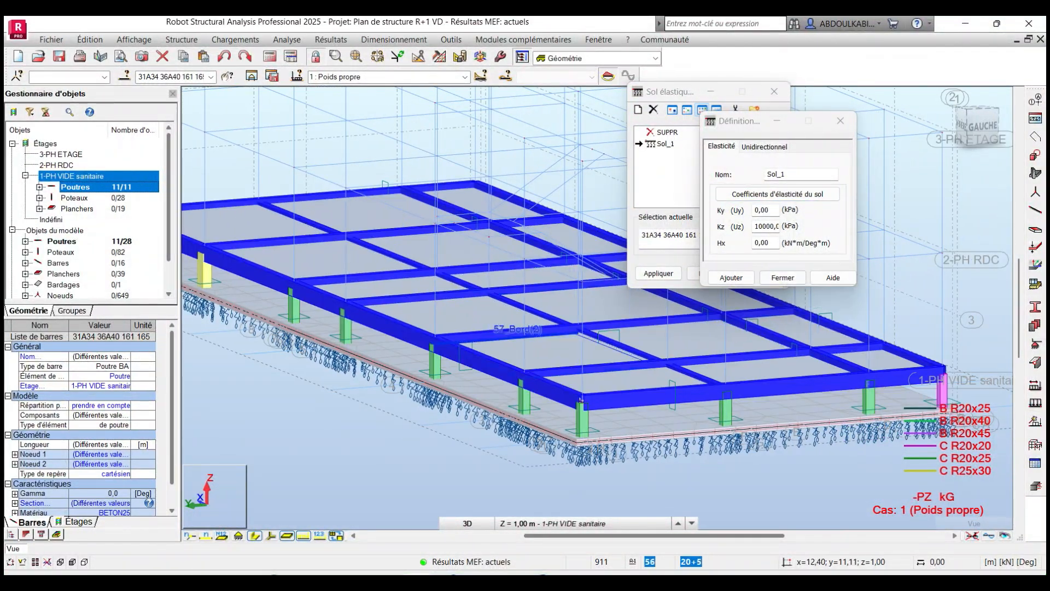
scroll(580, 402, down, 2)
scroll(457, 287, down, 1)
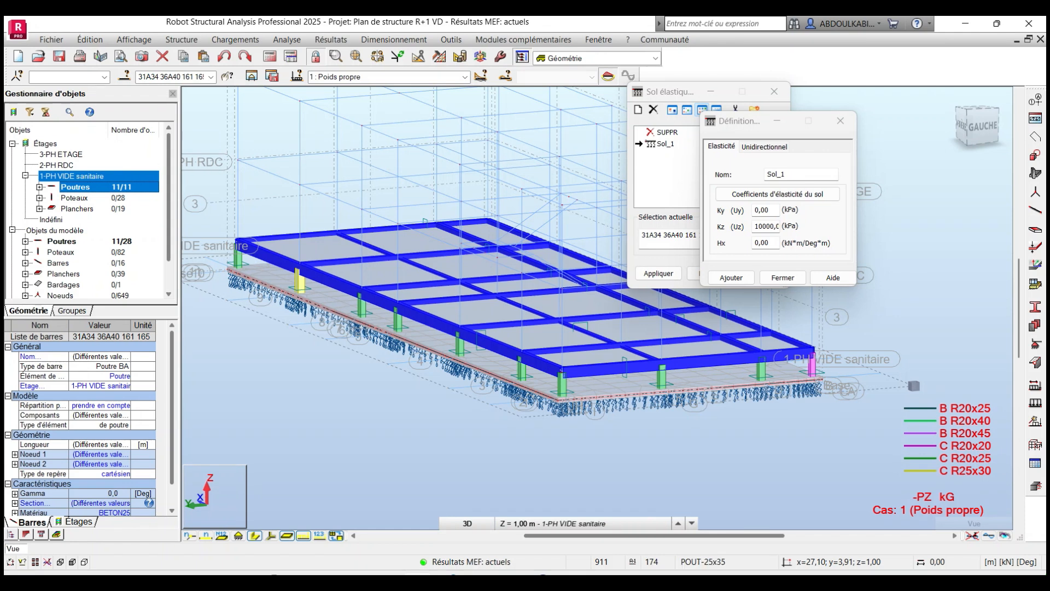
Save Sol_1 with a Kz coefficient of 10000 kPa and apply it to the selected 1-PH VIDE sanitaire beams
double_click(766, 226)
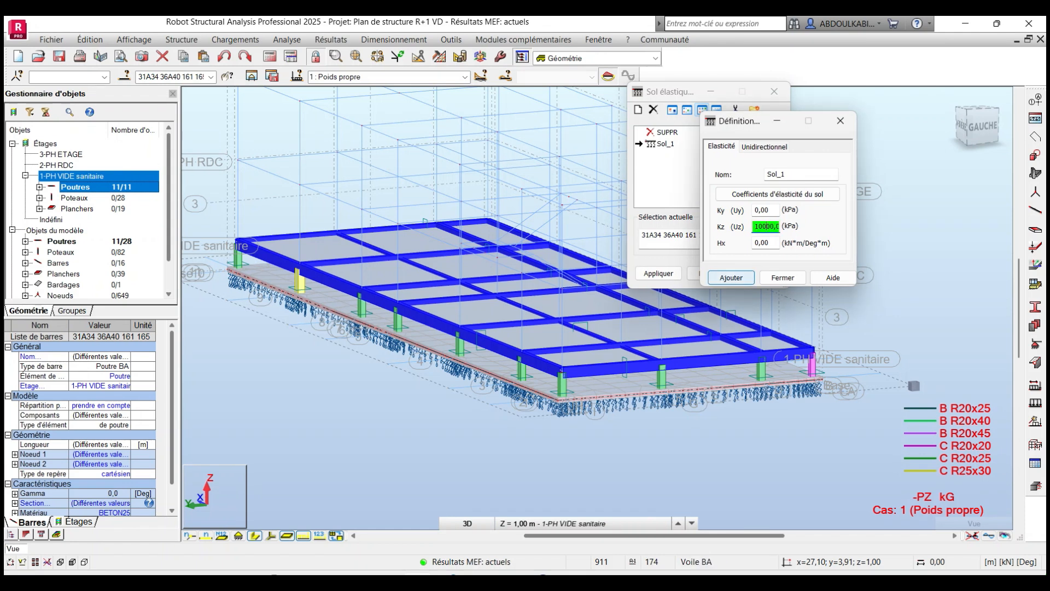
key(Return)
click(844, 237)
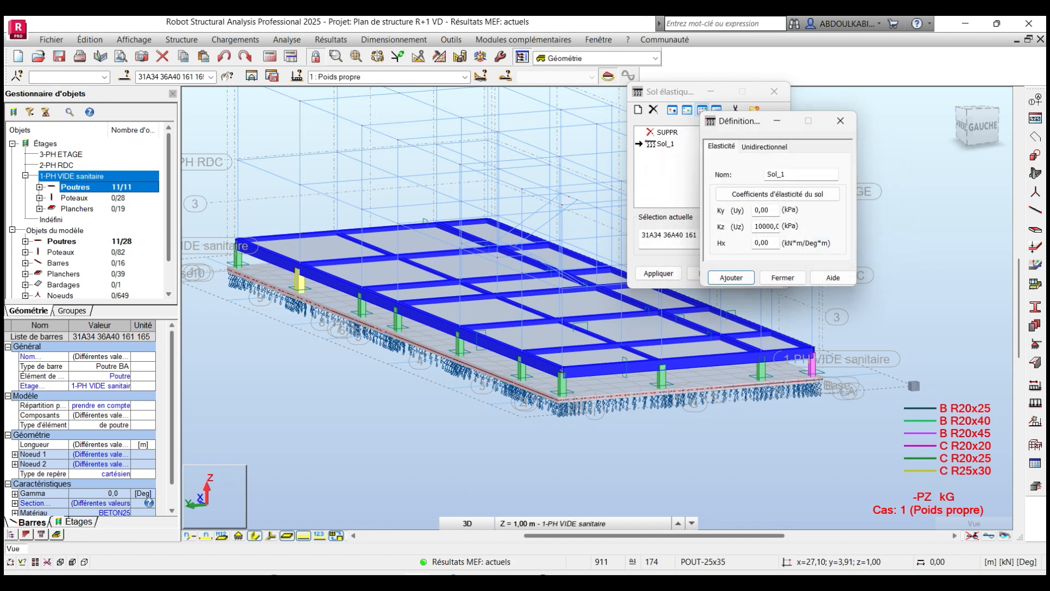
key(Return)
key(Return)
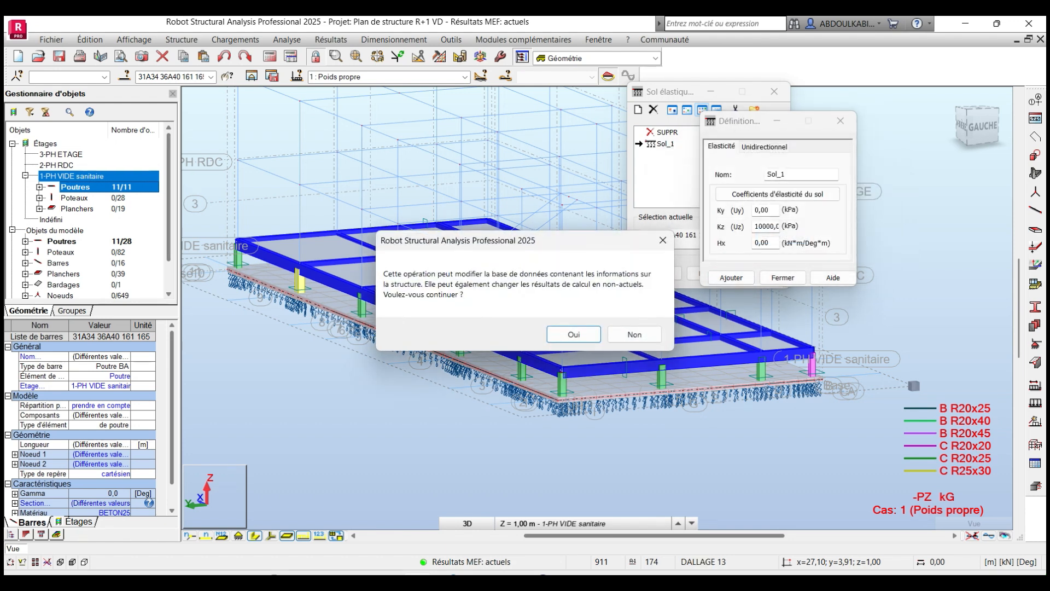
key(Return)
click(783, 278)
click(658, 274)
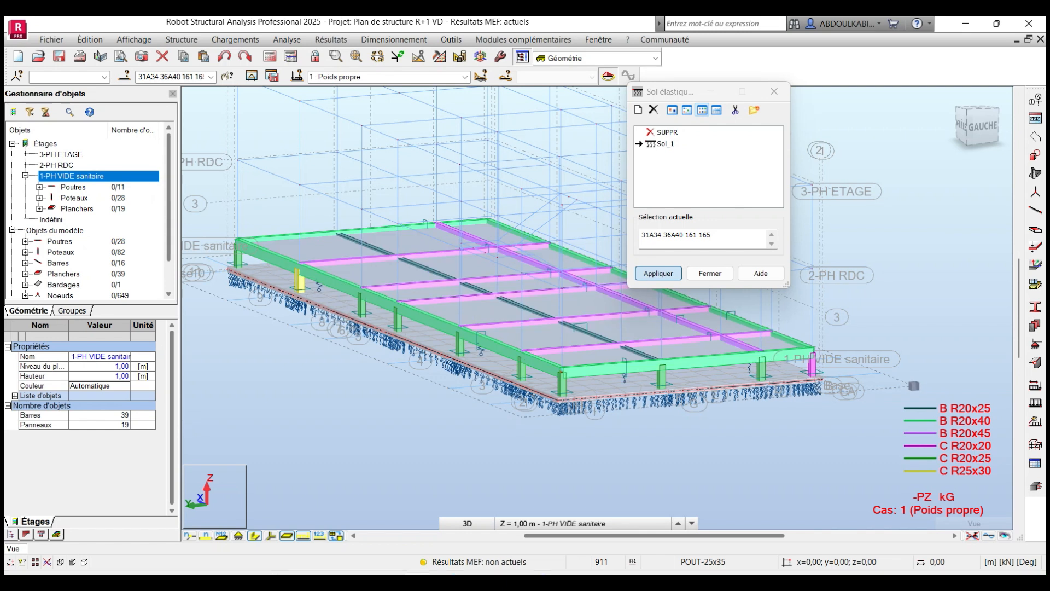
click(710, 273)
Turn on the display of the Sol élastique model attribute in the 3D view
scroll(447, 383, up, 3)
middle_drag(264, 238, 469, 230)
scroll(469, 230, up, 5)
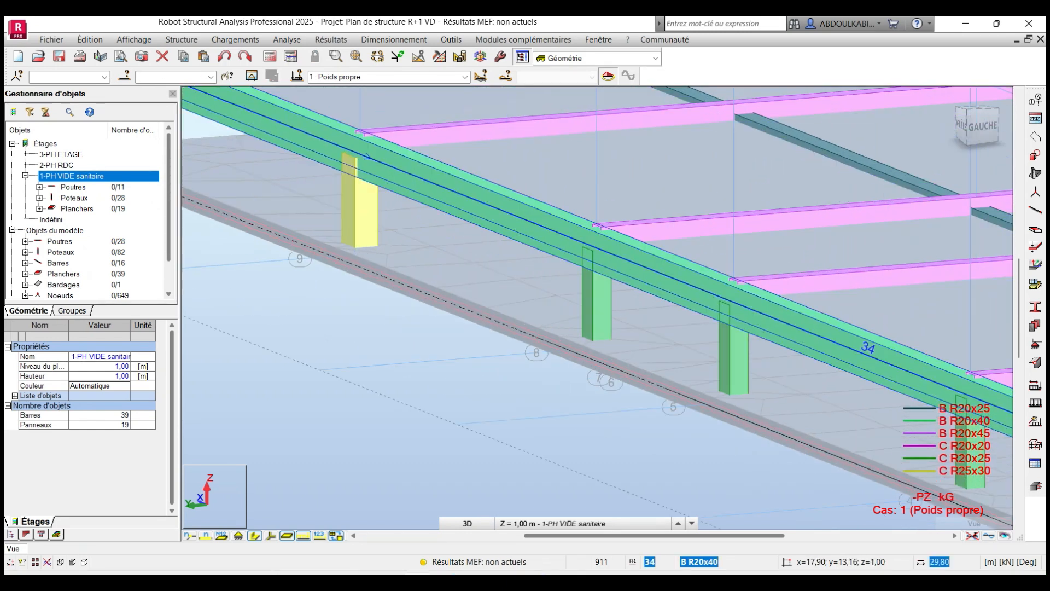
scroll(756, 396, down, 3)
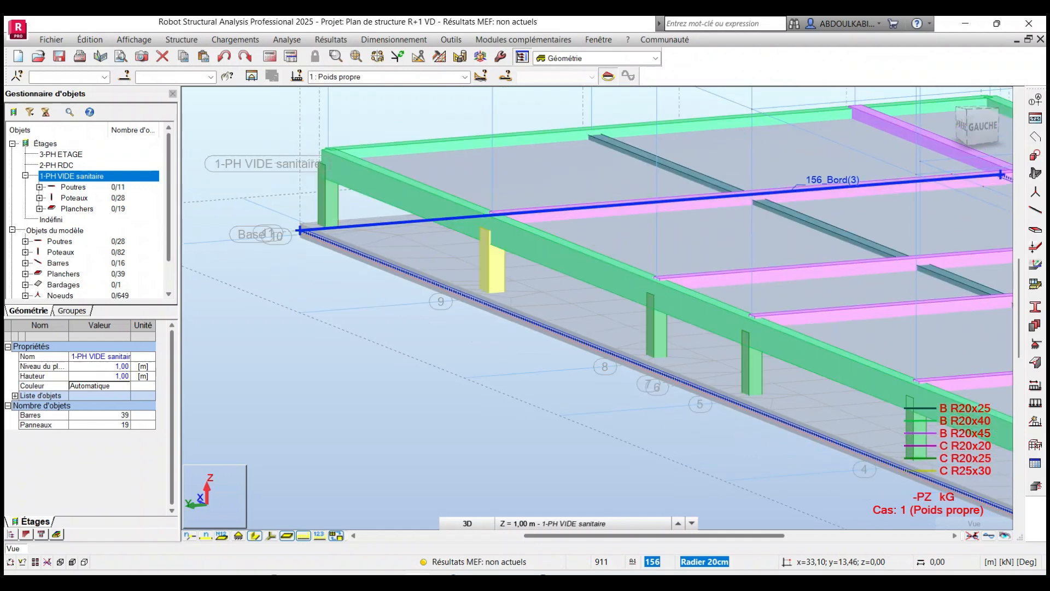
scroll(362, 183, up, 2)
middle_drag(362, 183, 381, 209)
scroll(394, 197, down, 2)
right_click(217, 346)
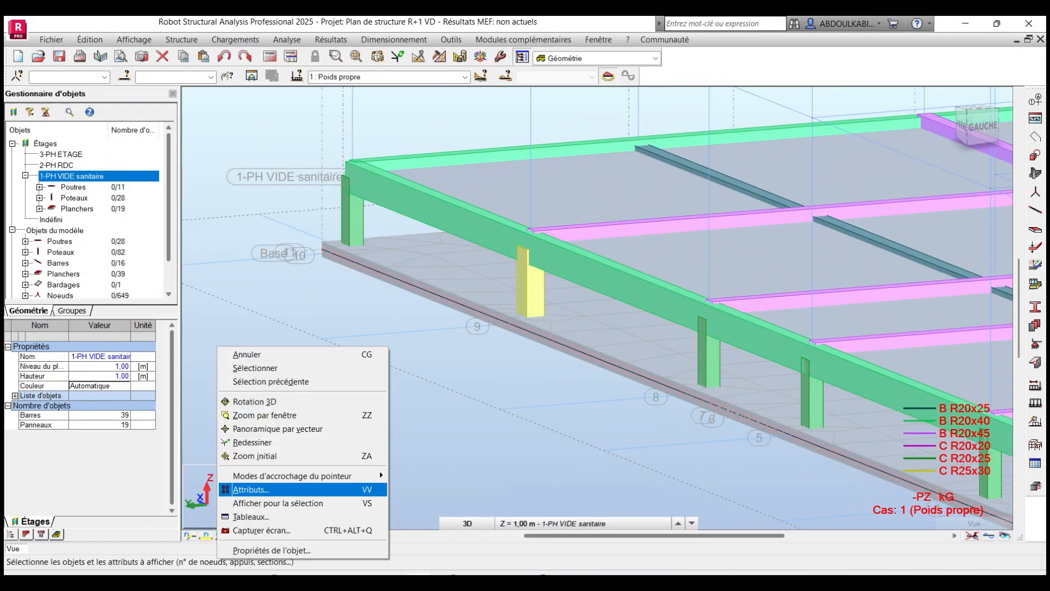
click(251, 489)
click(136, 214)
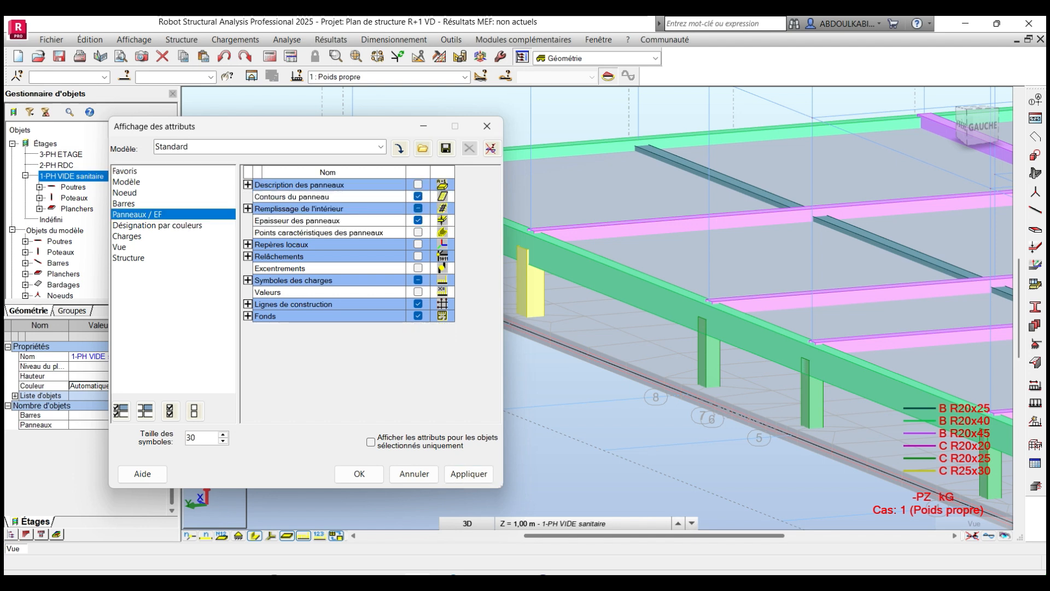
click(126, 182)
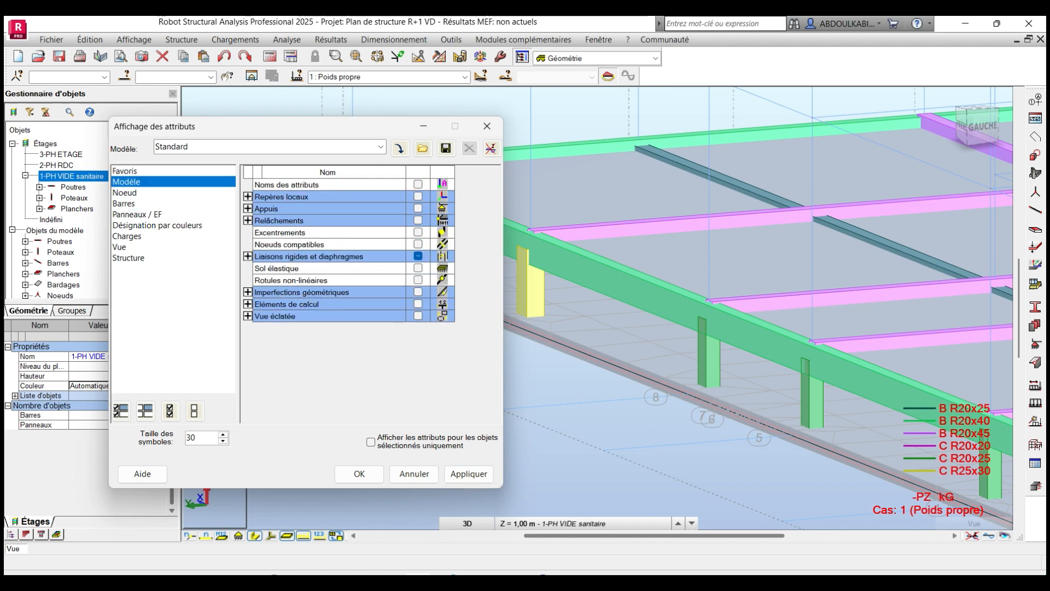
click(468, 474)
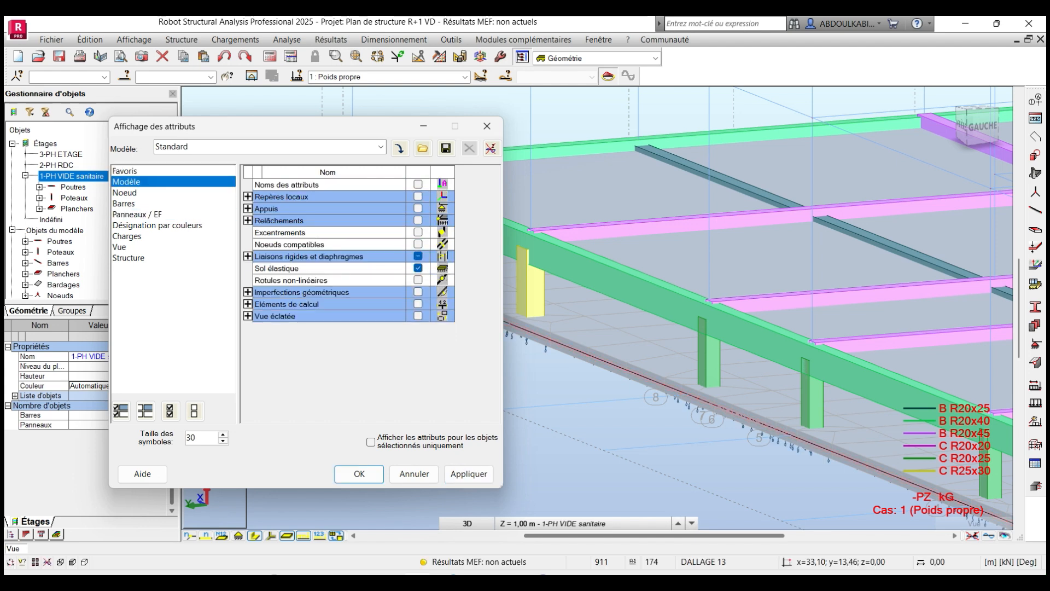
Hide the bar section shapes and examine the elastic soil spring symbols on the long edge beam
scroll(607, 370, down, 3)
middle_drag(607, 370, 667, 266)
scroll(640, 211, up, 6)
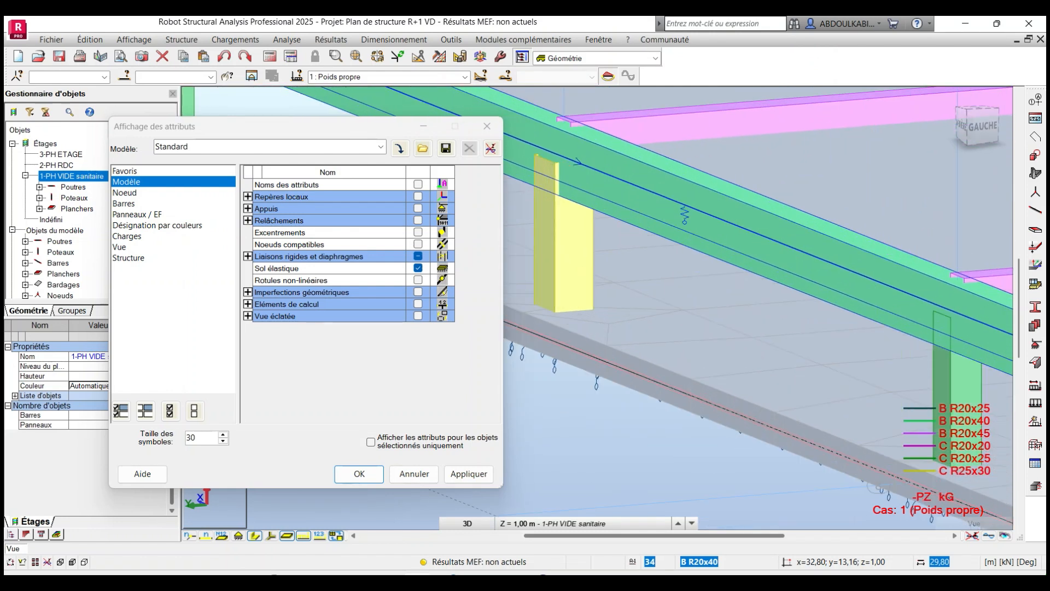
scroll(677, 208, down, 2)
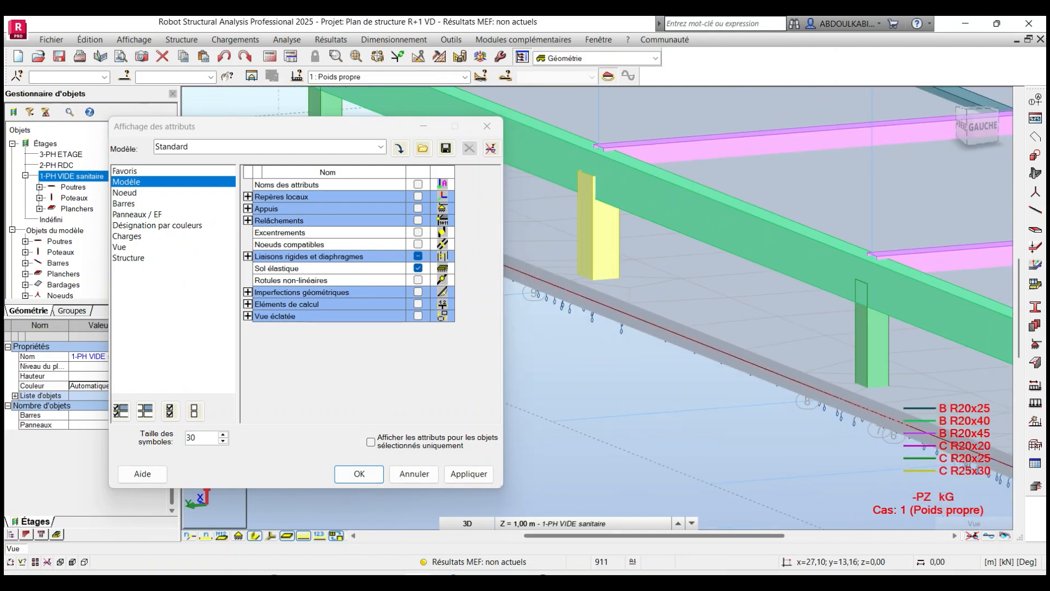
click(255, 535)
scroll(684, 211, up, 4)
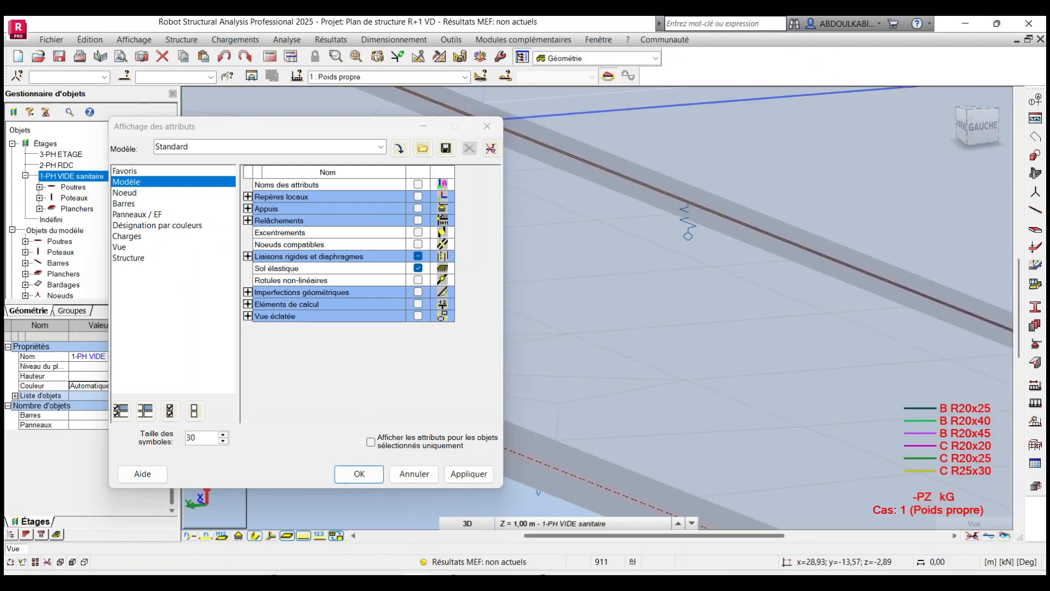
click(487, 126)
Rotate the 3D model to view the whole 1-PH VIDE sanitaire storey from the rear
scroll(445, 322, down, 7)
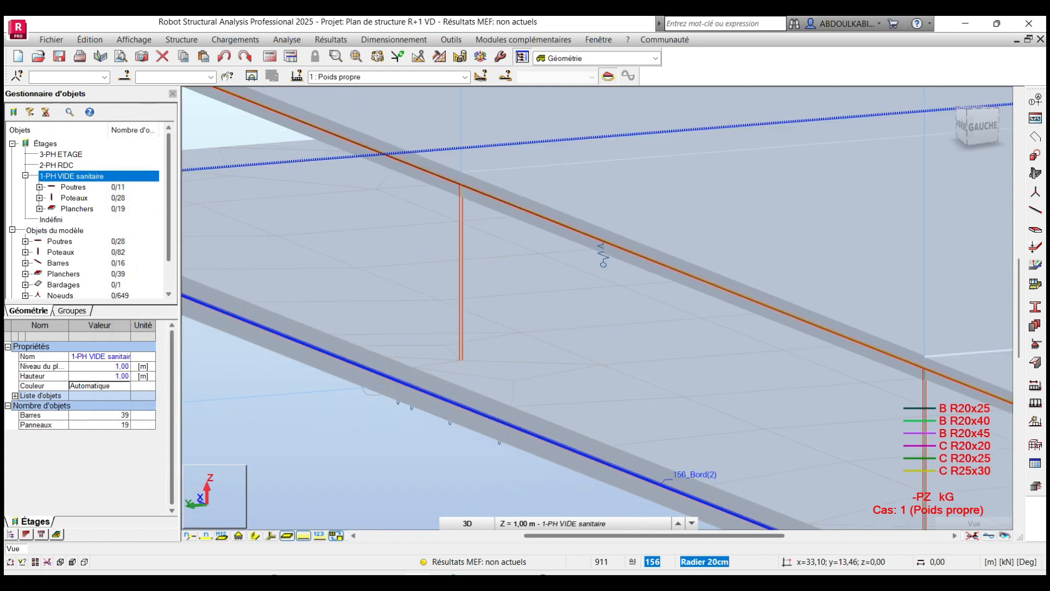
right_click(428, 425)
click(329, 268)
drag(328, 268, 448, 263)
scroll(448, 263, down, 4)
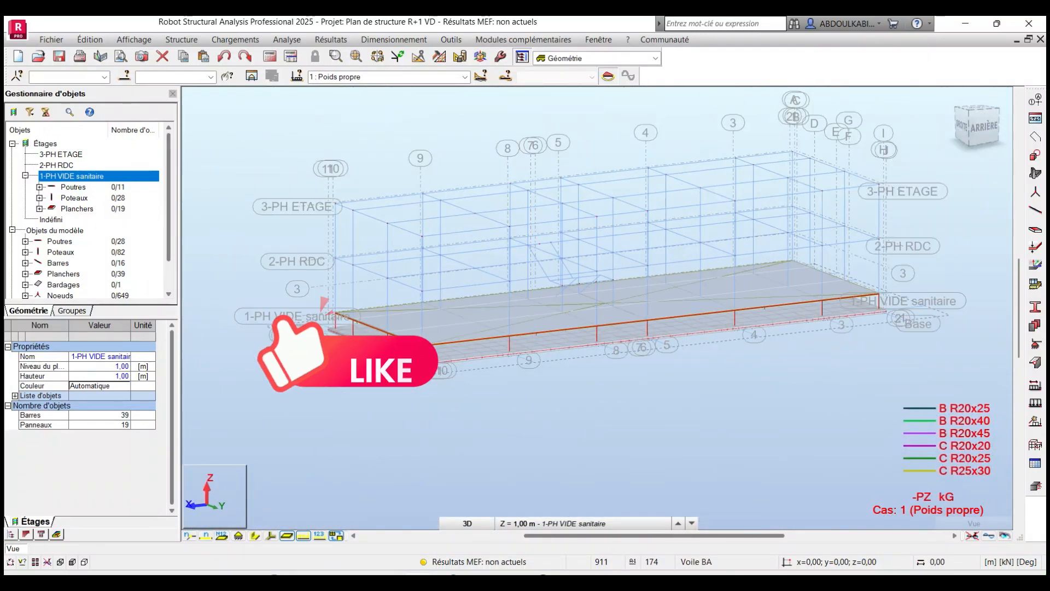
Show the complete building instead of only the 1-PH VIDE sanitaire storey, run the calculation, and display the bar section shapes
middle_drag(449, 263, 344, 268)
drag(344, 268, 284, 290)
middle_drag(386, 330, 568, 278)
scroll(454, 282, up, 2)
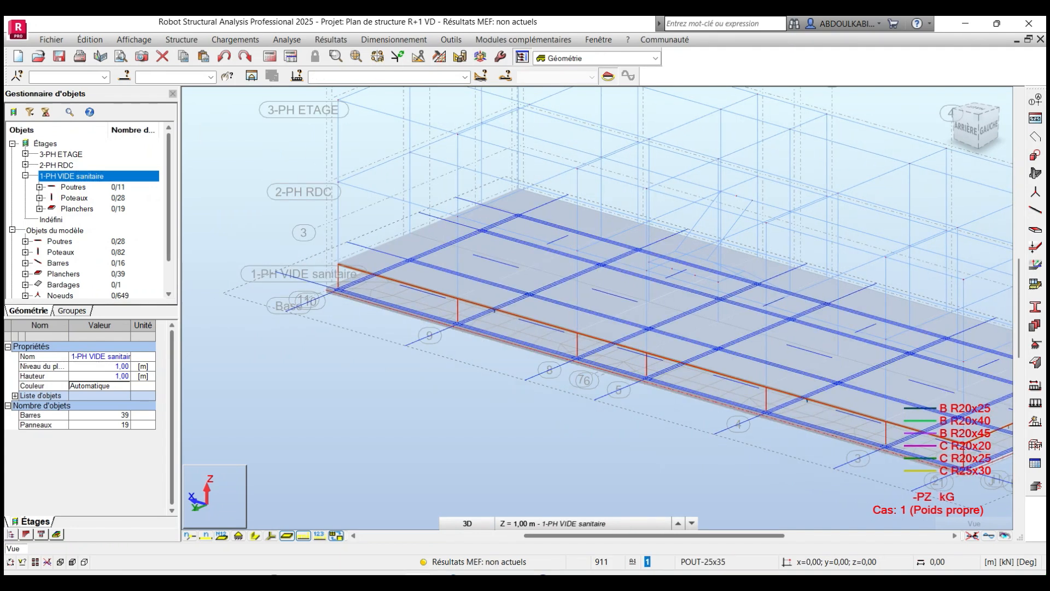
click(14, 112)
scroll(313, 333, down, 3)
scroll(407, 326, up, 1)
middle_drag(407, 327, 384, 338)
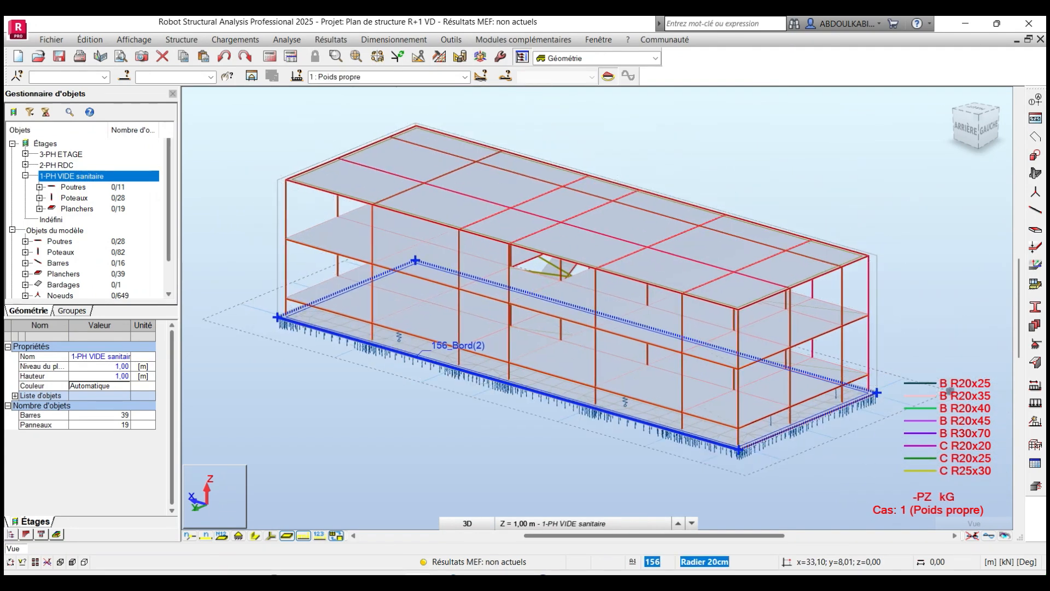
click(270, 57)
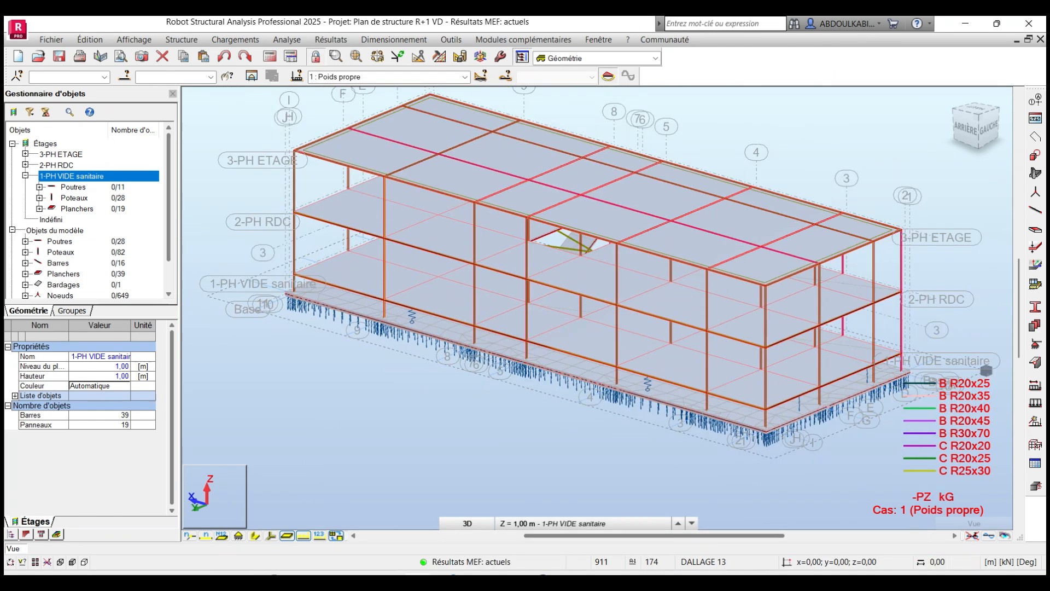
middle_drag(533, 342, 580, 320)
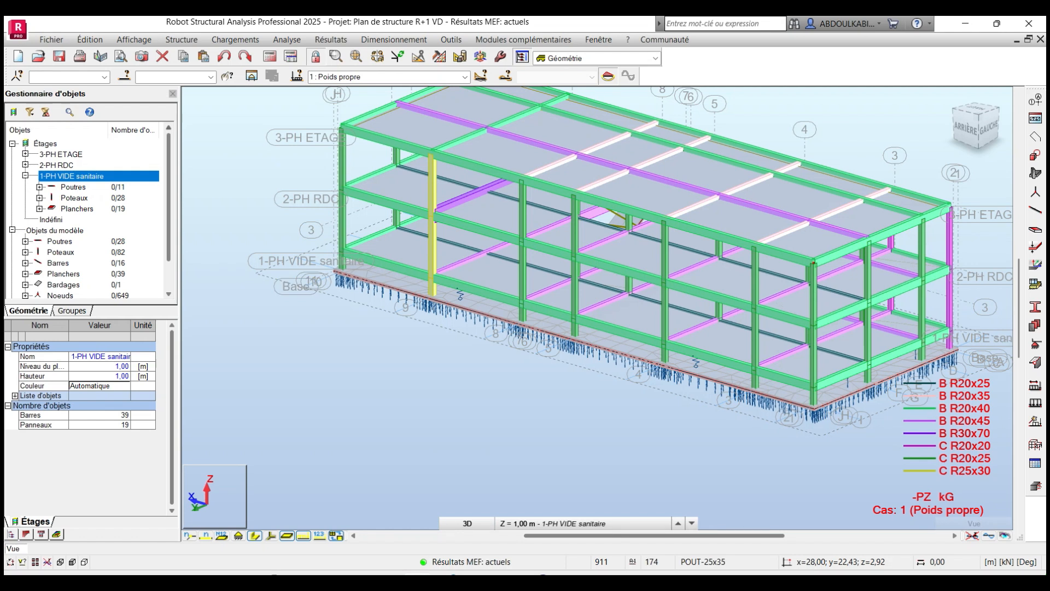
Select bar 34, the long edge beam of the 1-PH VIDE sanitaire storey, and isolate it in a separate editing view
text(34)
key(Return)
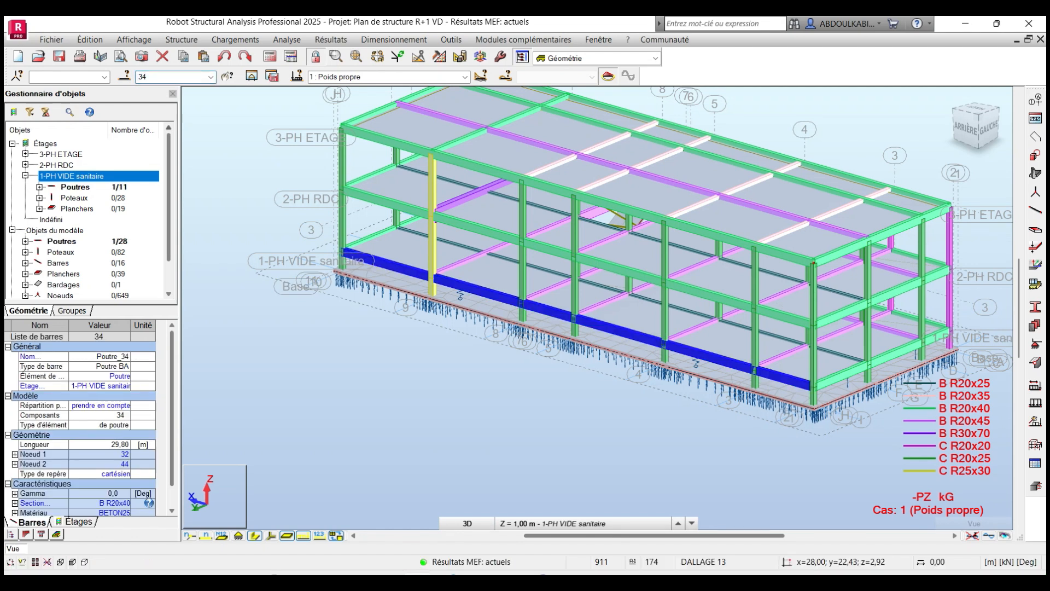
click(251, 76)
middle_drag(345, 114, 395, 164)
scroll(255, 89, down, 3)
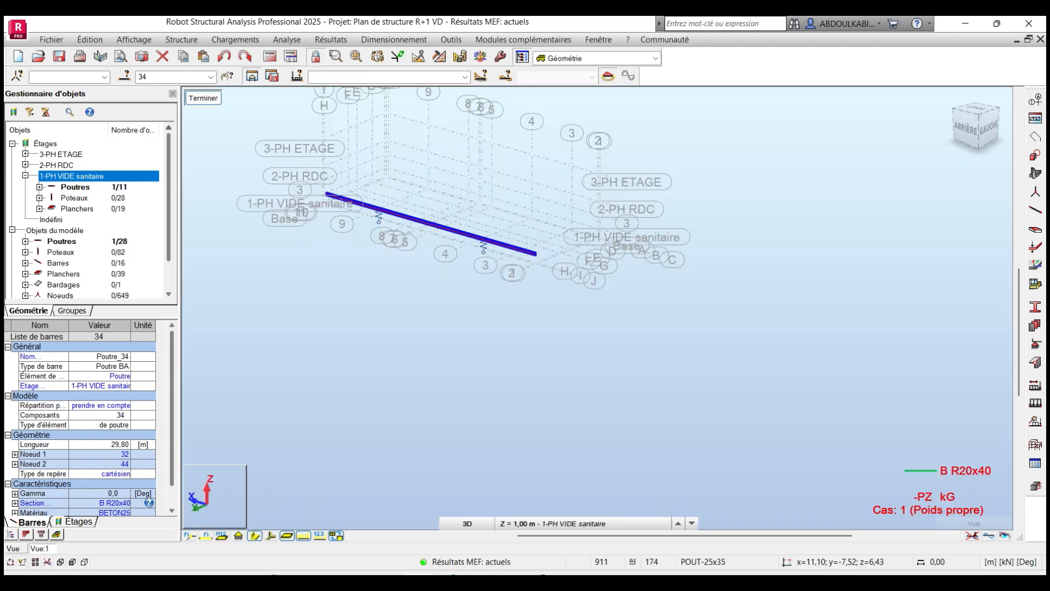
Show the isolated beam 34 in rear elevation and clear the selection
click(965, 128)
scroll(420, 217, up, 5)
middle_drag(419, 216, 538, 254)
click(531, 322)
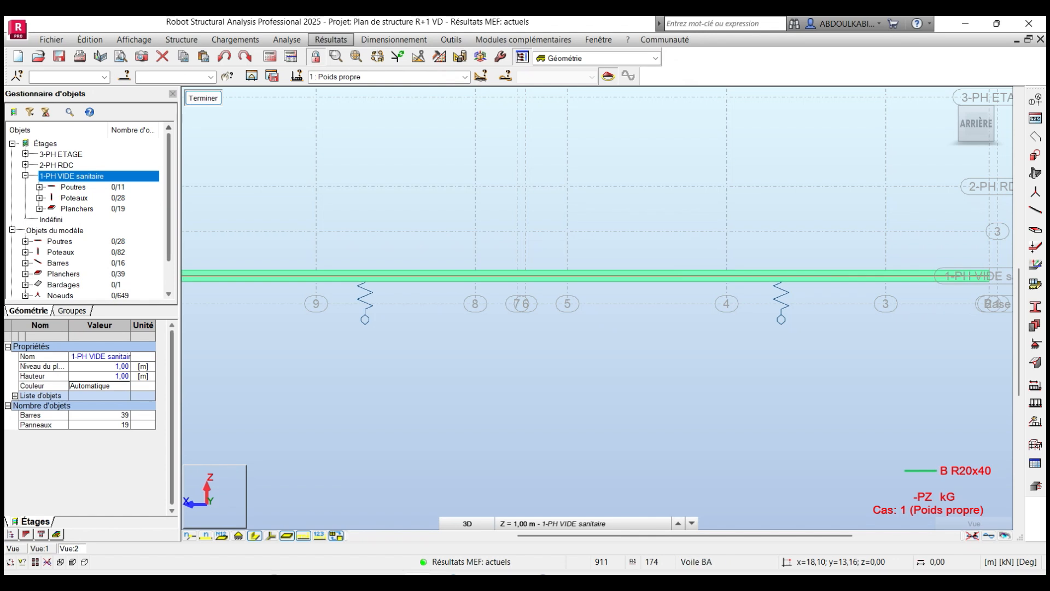
Open the bar diagram settings, deactivate Force Fz, and set the diagram labels to description for local extremes
click(331, 39)
click(375, 100)
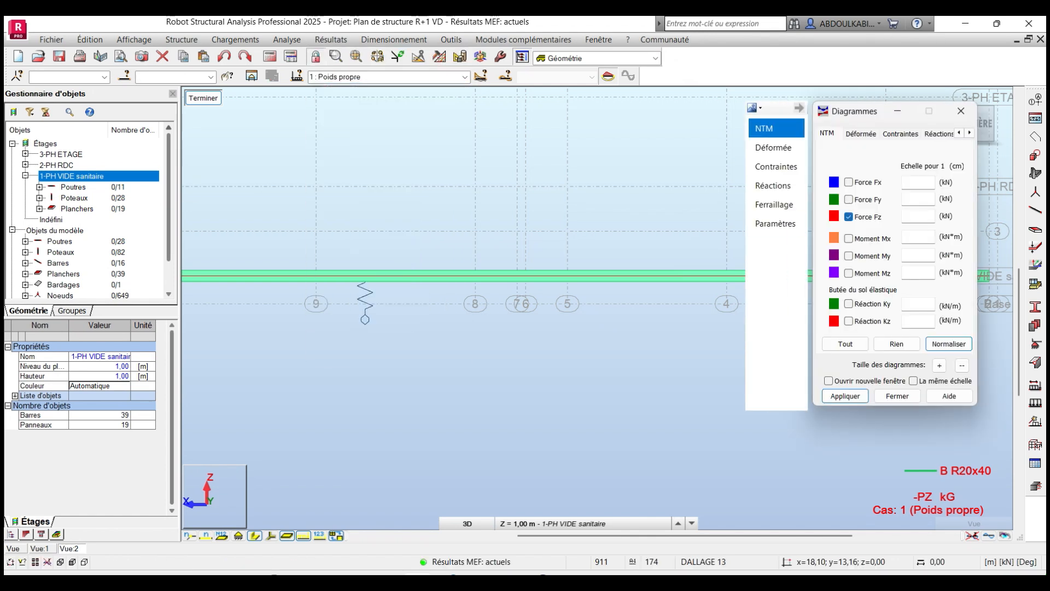
scroll(541, 234, down, 2)
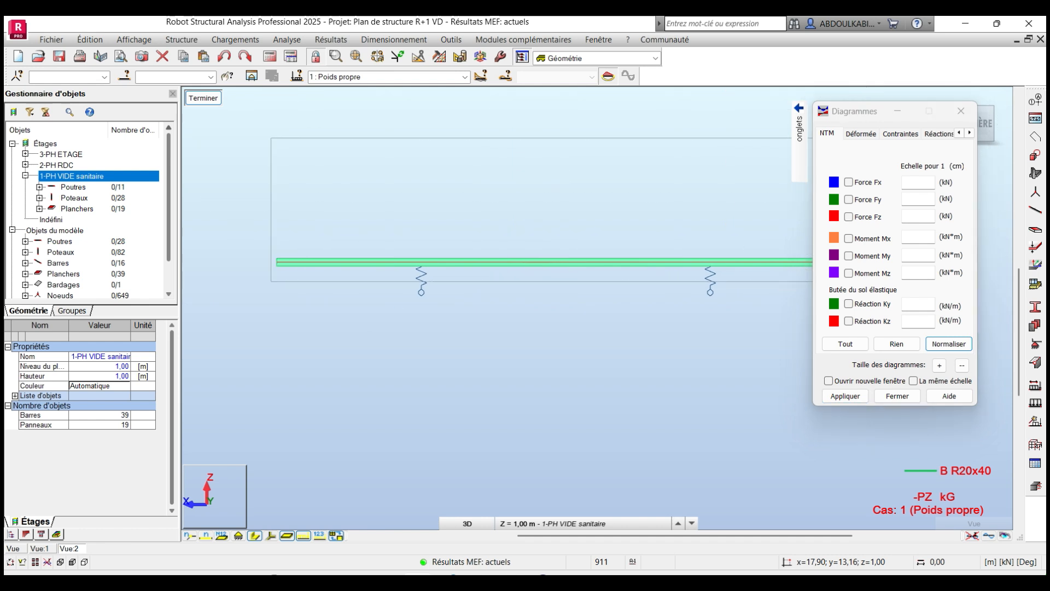
click(792, 167)
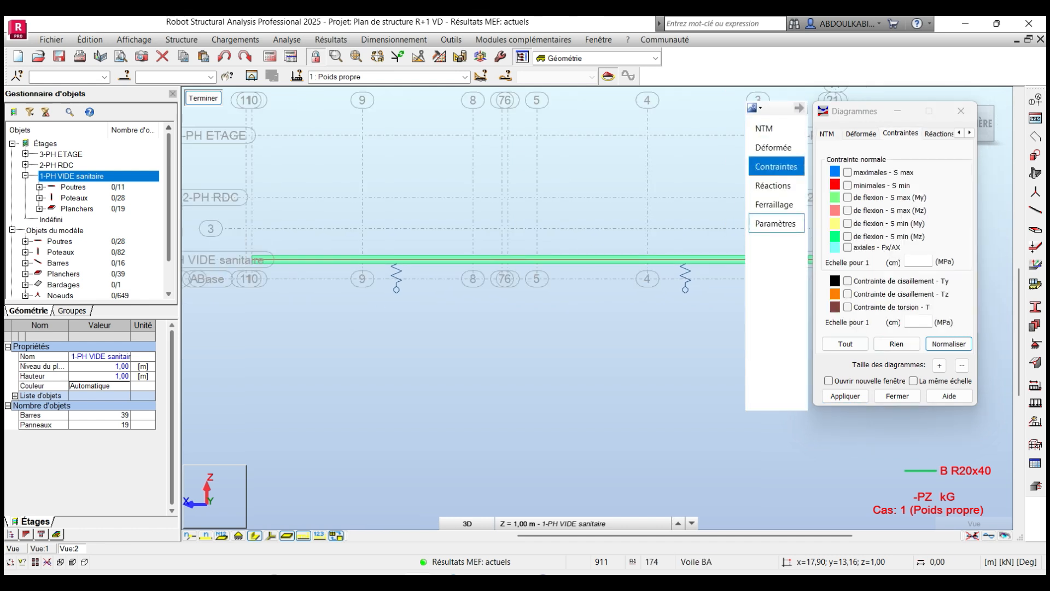
click(784, 223)
click(874, 195)
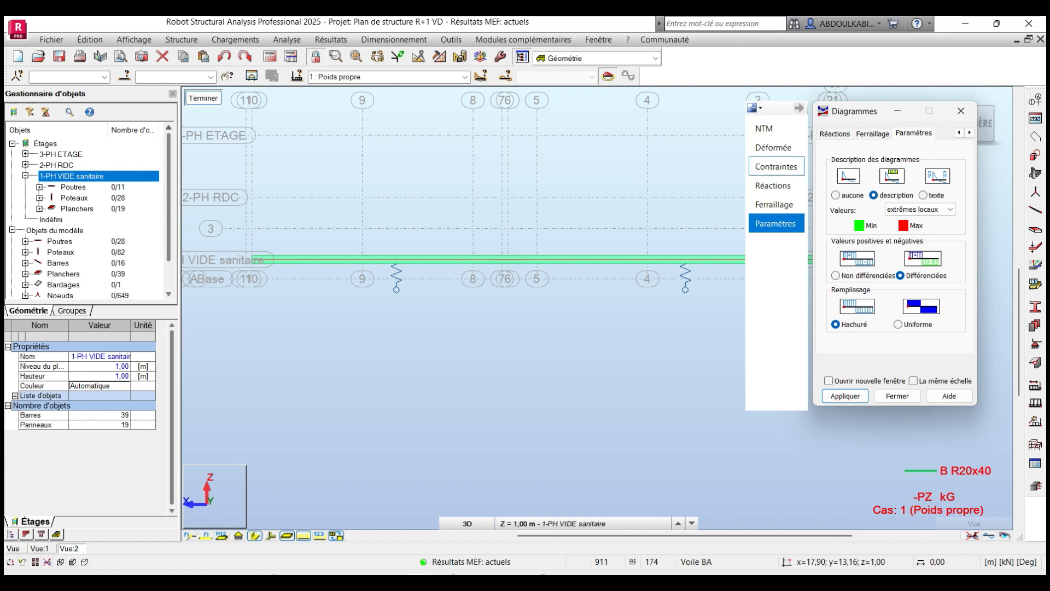
Display the Moment My diagram on beam 34 for the Poids propre case
click(776, 129)
click(849, 256)
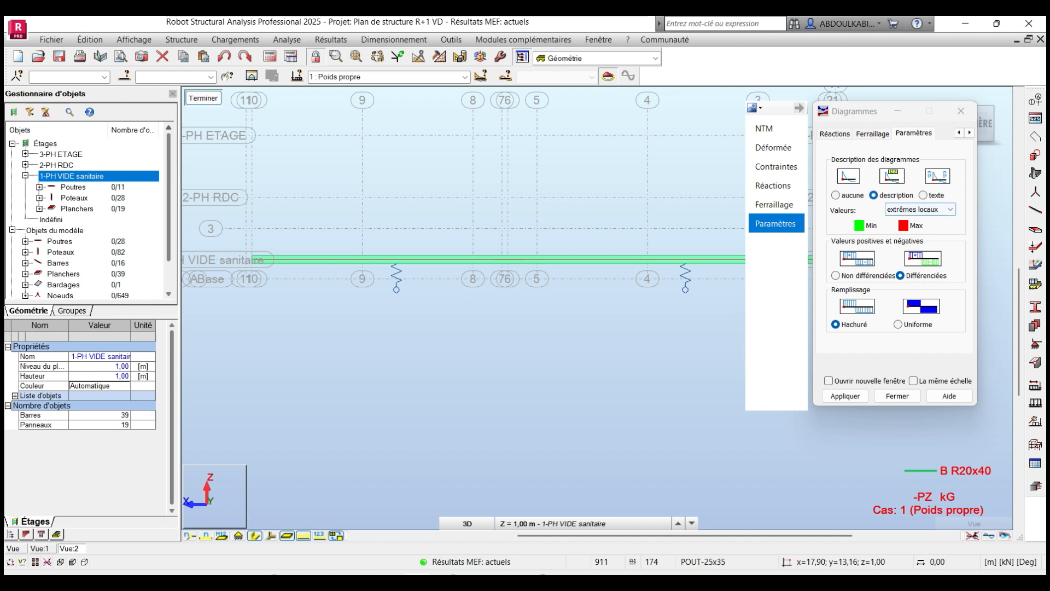
click(845, 396)
scroll(410, 303, down, 3)
mouse_move(410, 304)
middle_down()
mouse_move(398, 299)
mouse_move(470, 289)
middle_up()
scroll(483, 294, up, 2)
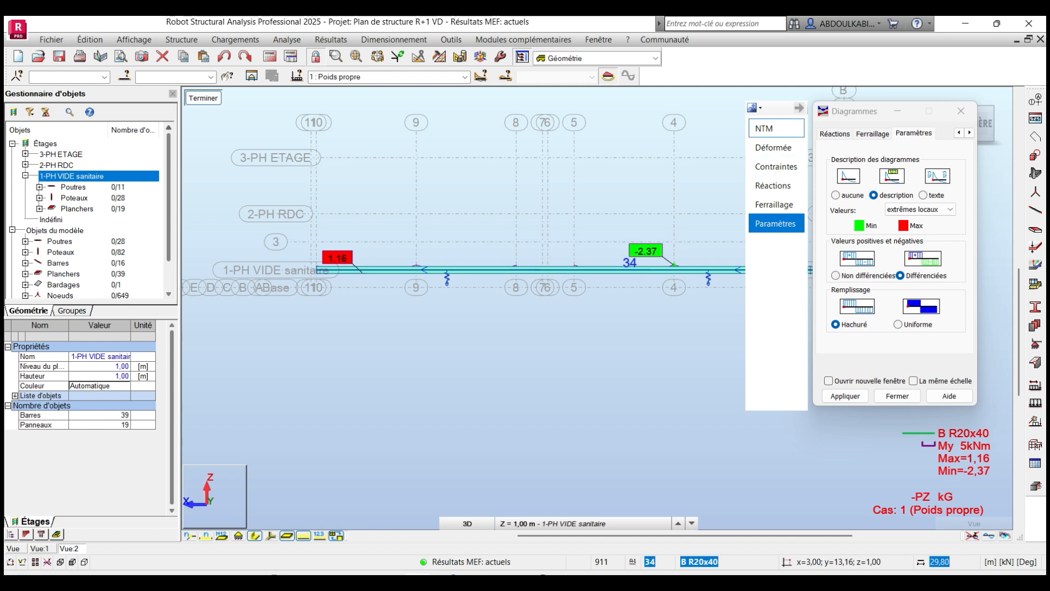
Set the Moment My diagram scale to 1 kN*m per cm and apply it to beam 34
click(776, 128)
double_click(924, 255)
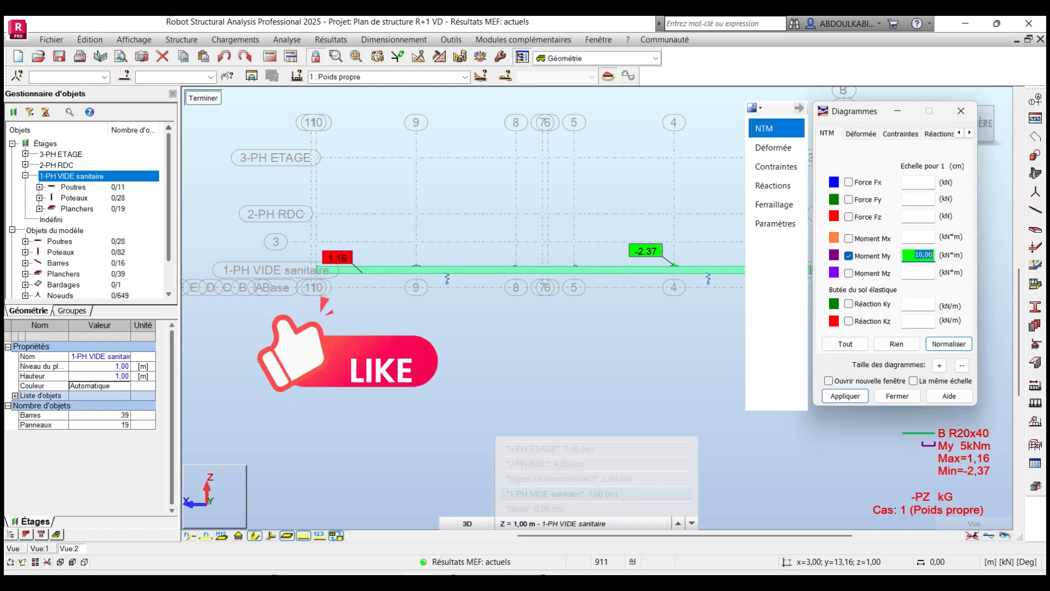
text(1)
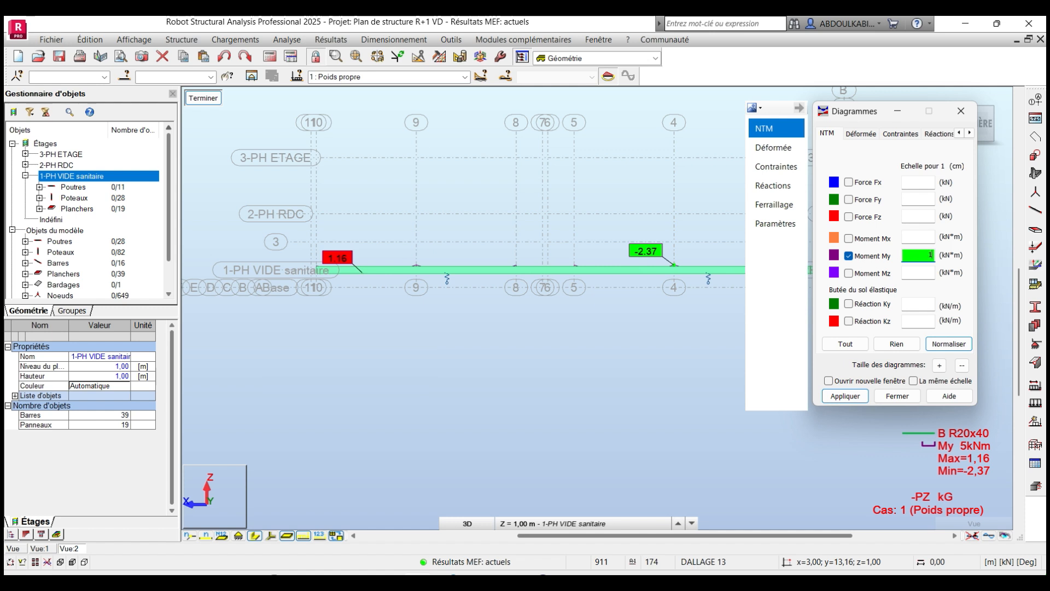
key(Return)
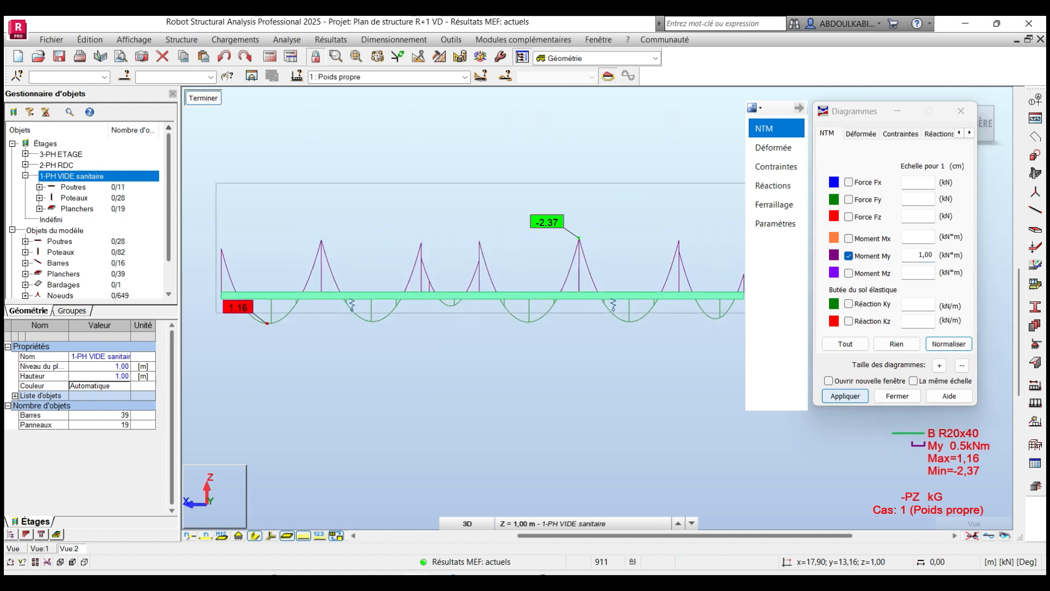
Examine the bending moment curve along beam 34, checking its span moments and its peaks at the supports
scroll(458, 296, down, 2)
middle_drag(457, 296, 548, 291)
scroll(454, 291, up, 3)
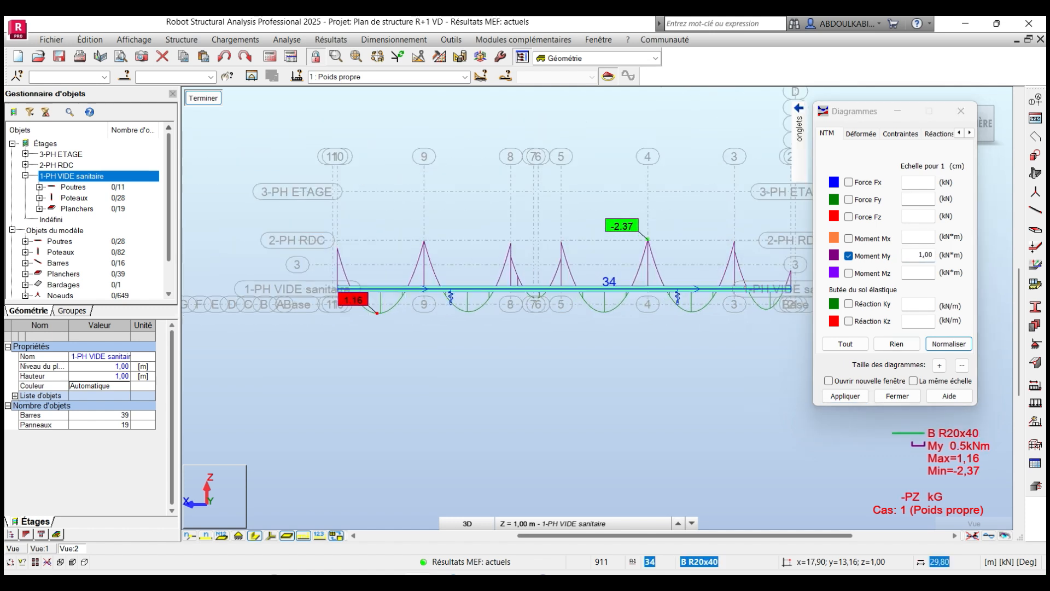
middle_drag(443, 291, 474, 287)
scroll(416, 299, up, 3)
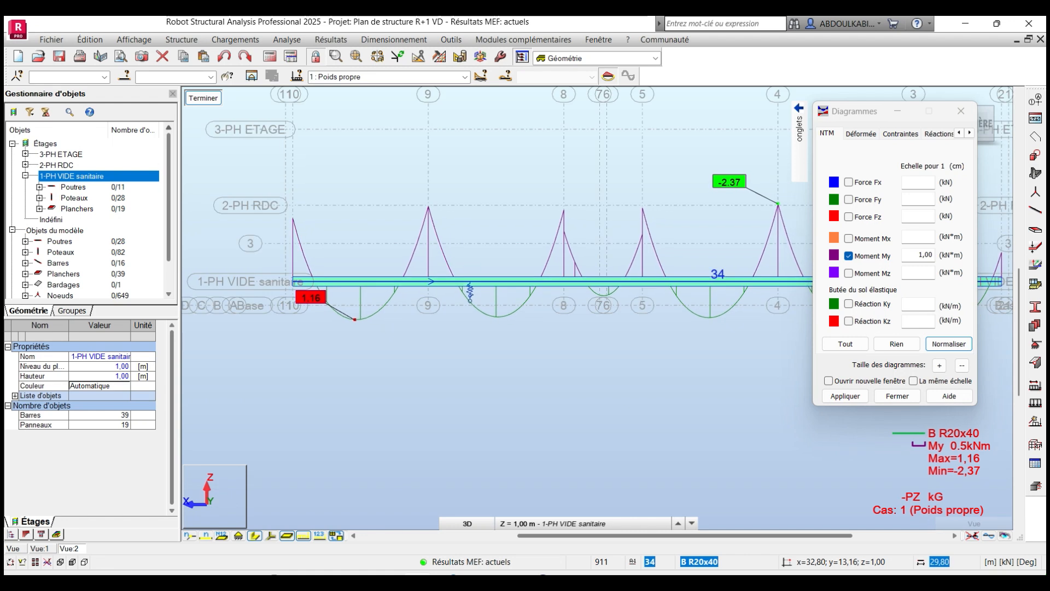
scroll(306, 294, down, 3)
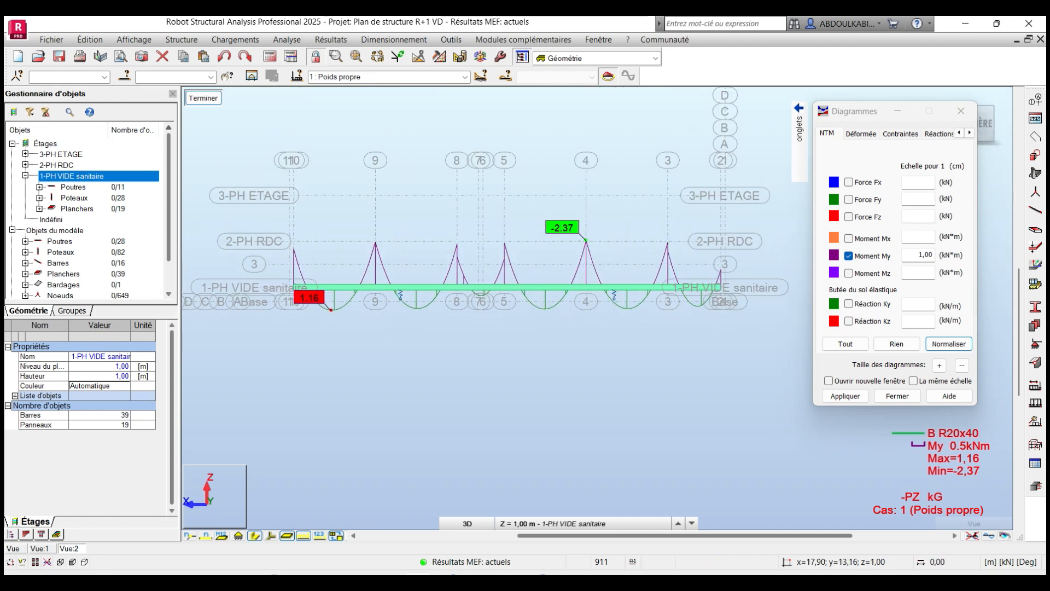
scroll(586, 232, up, 1)
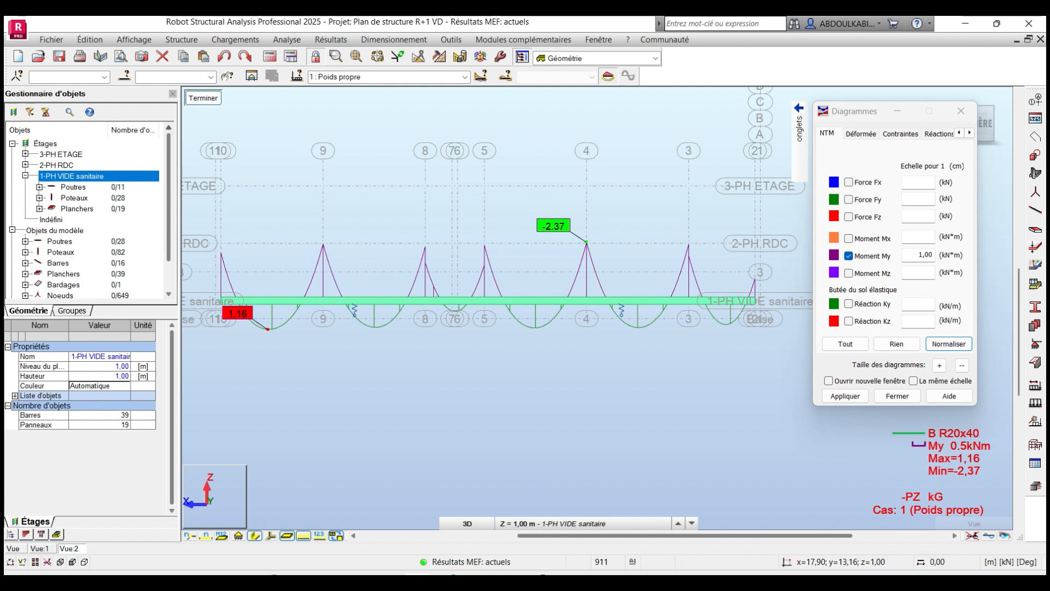
middle_drag(581, 262, 512, 260)
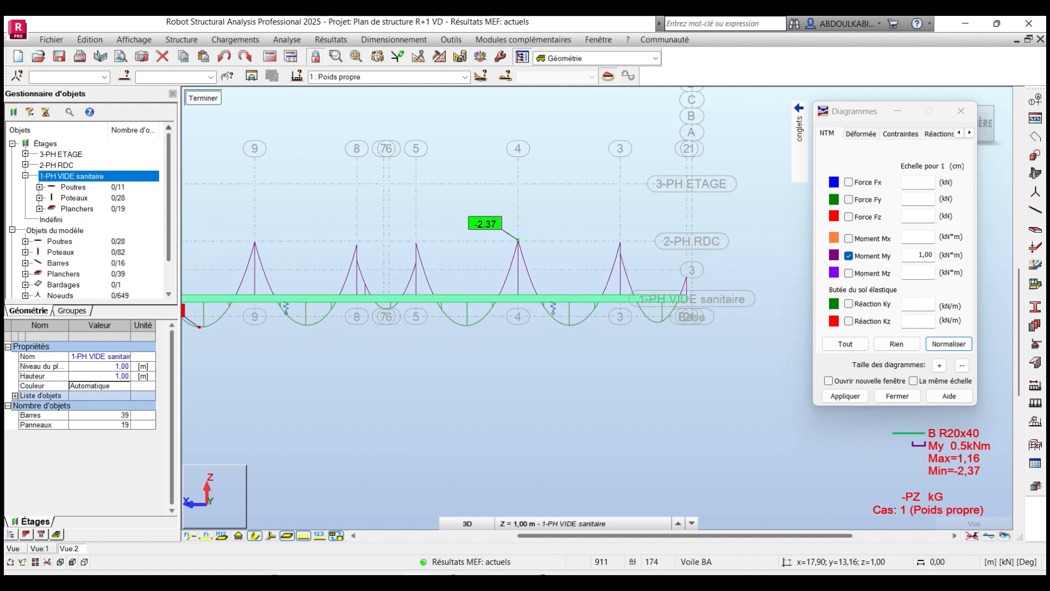
scroll(629, 173, down, 1)
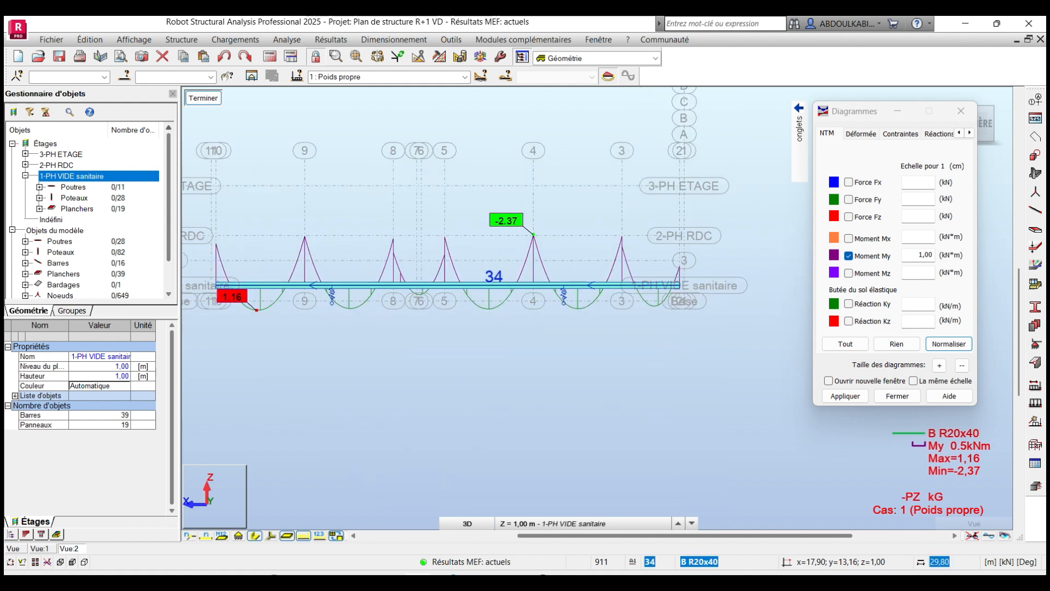
middle_drag(465, 262, 471, 263)
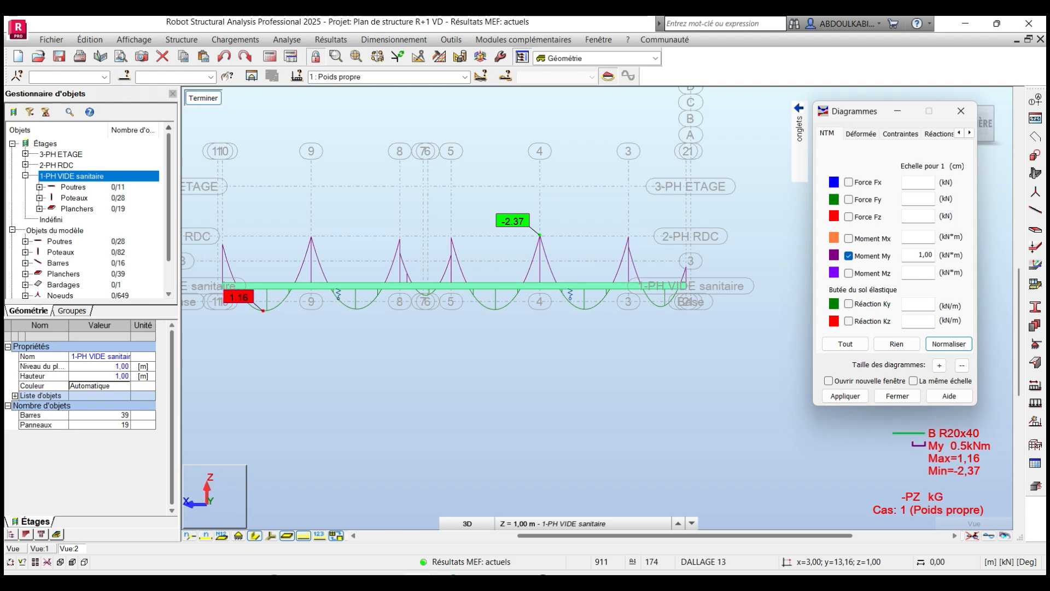
Replace the Moment My diagram on beam 34 with the Force Fz diagram
click(845, 395)
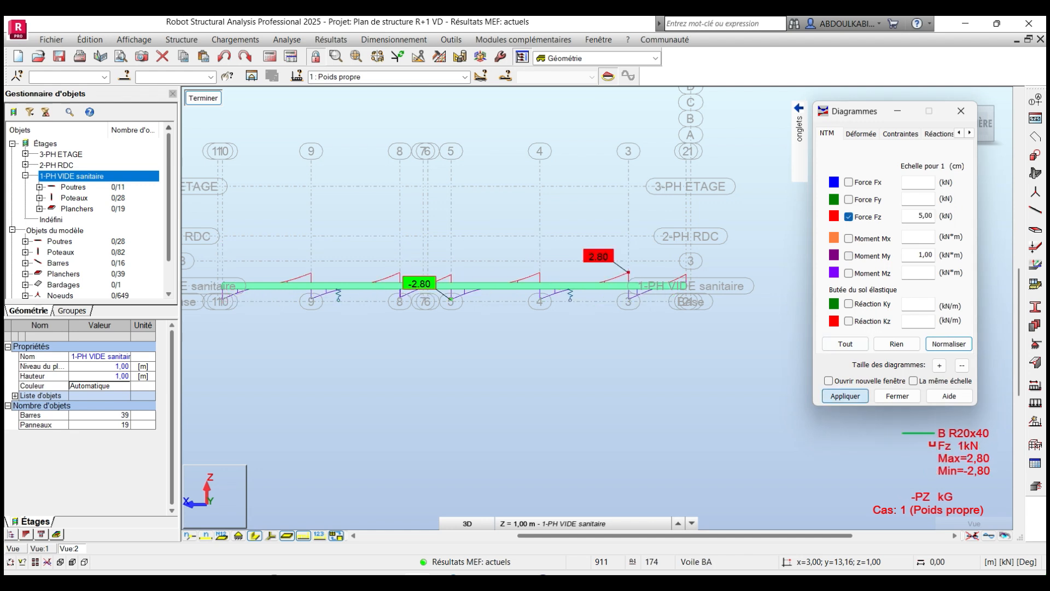
scroll(654, 280, up, 2)
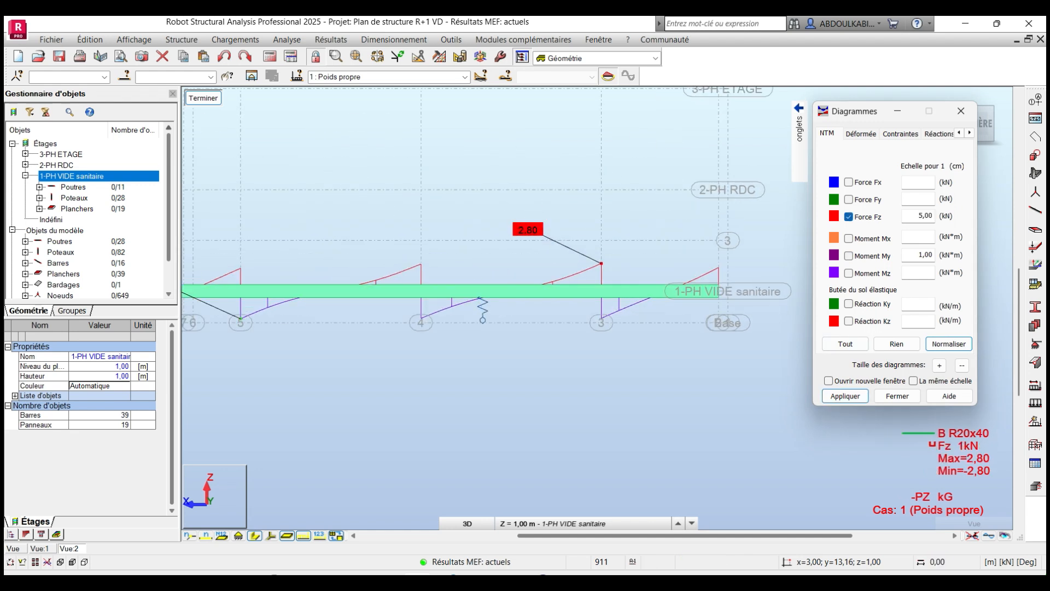
scroll(624, 268, up, 2)
mouse_move(621, 268)
middle_down()
mouse_move(595, 270)
mouse_move(616, 265)
middle_up()
scroll(595, 270, down, 2)
scroll(709, 249, down, 2)
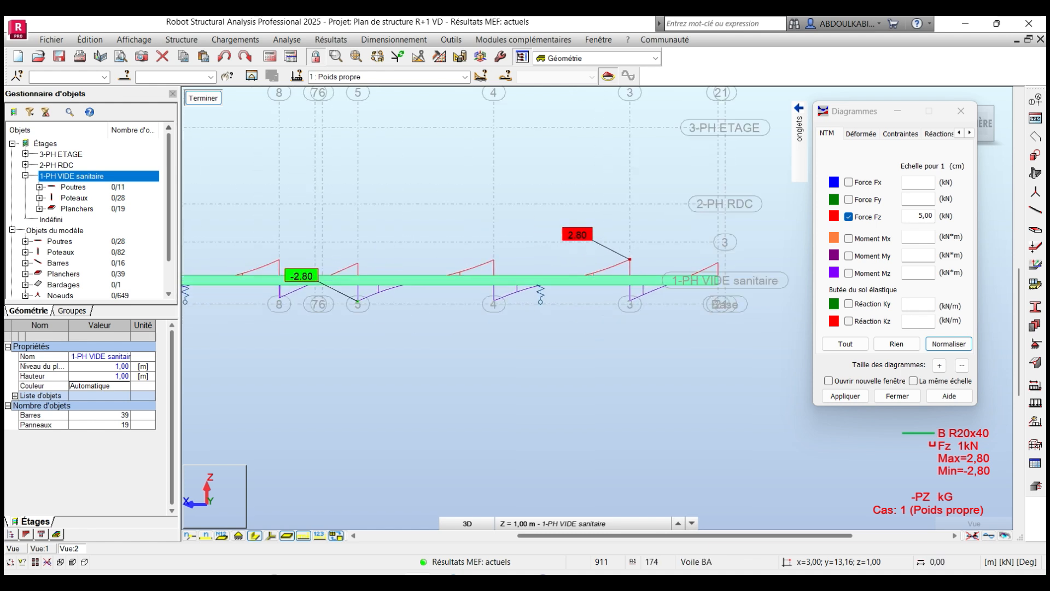
Examine the Force Fz shear diagram along beam 34, including its labelled extreme values
scroll(629, 261, up, 1)
mouse_move(629, 271)
middle_down()
mouse_move(650, 307)
mouse_move(584, 306)
mouse_move(623, 298)
mouse_move(621, 276)
middle_up()
scroll(585, 306, down, 2)
scroll(610, 278, down, 2)
scroll(457, 280, up, 3)
middle_drag(533, 289, 451, 290)
scroll(451, 291, down, 3)
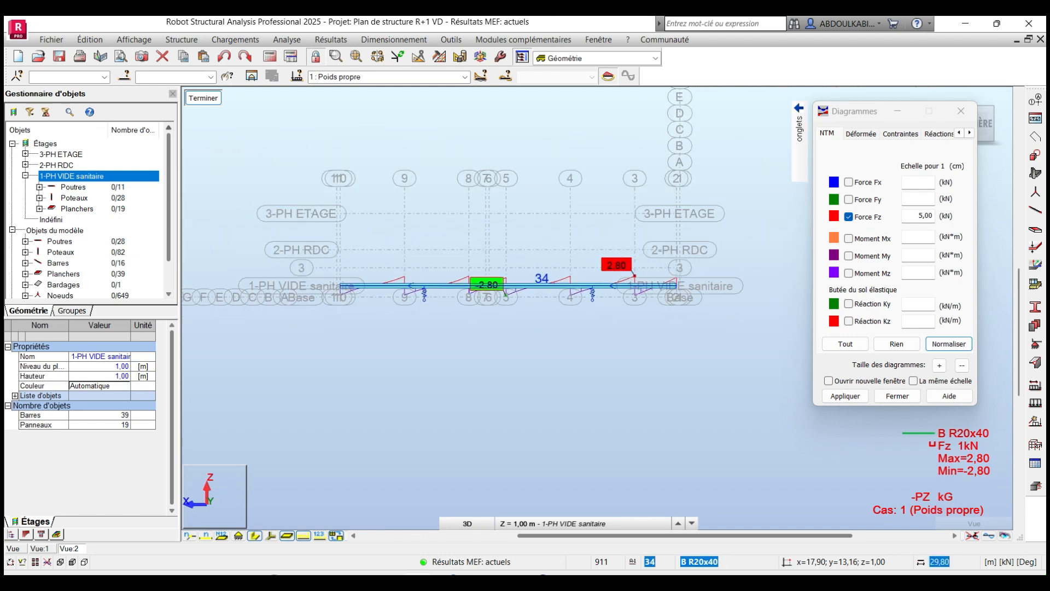
scroll(582, 288, up, 2)
scroll(665, 273, up, 2)
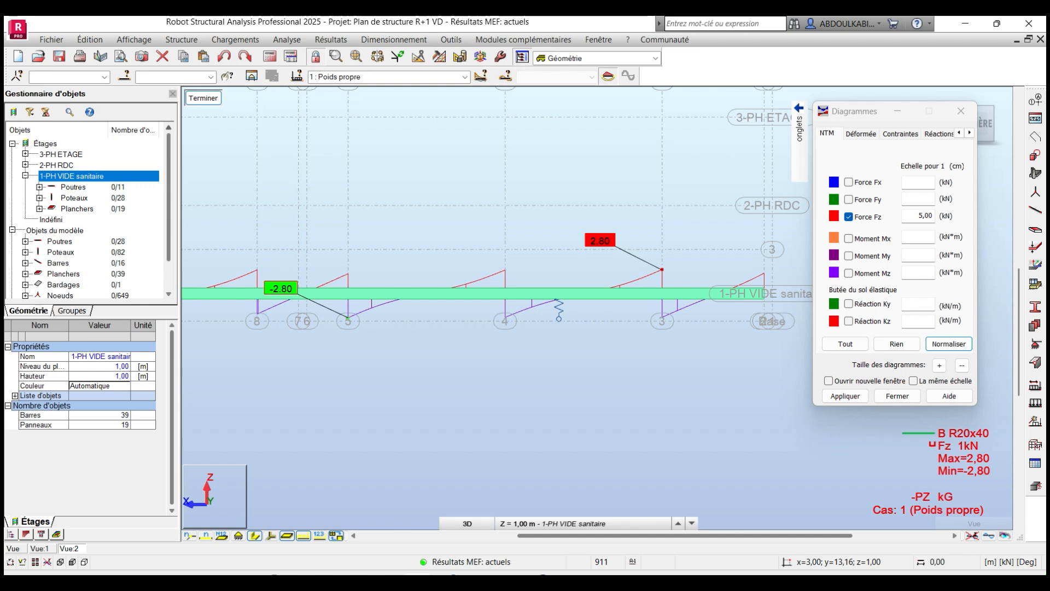
scroll(549, 288, down, 2)
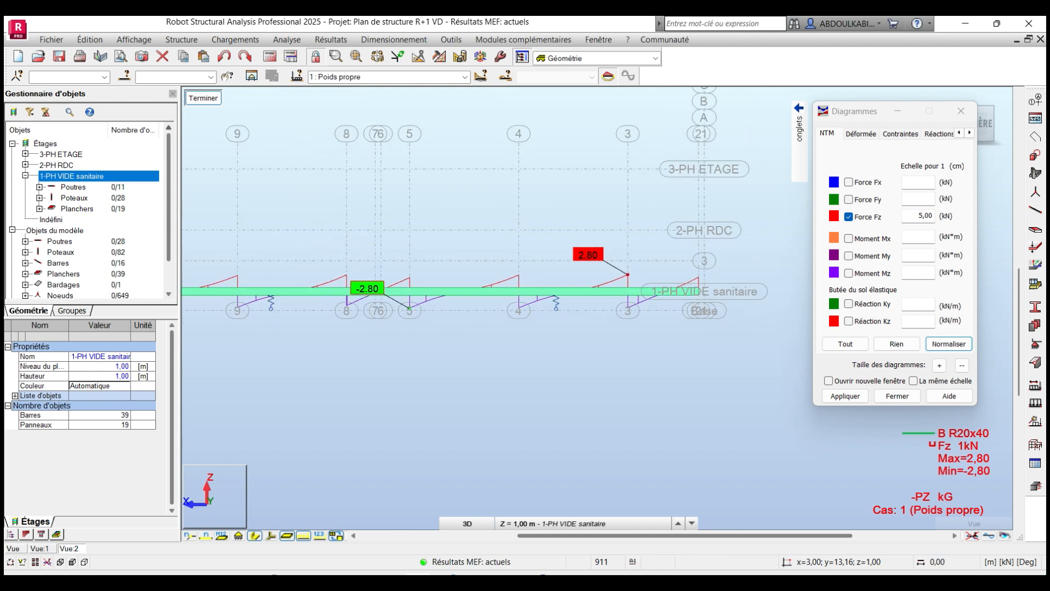
Return to the isolated 3D view of beam 34 and inspect its elastic soil spring symbols from several angles
middle_drag(350, 293, 350, 330)
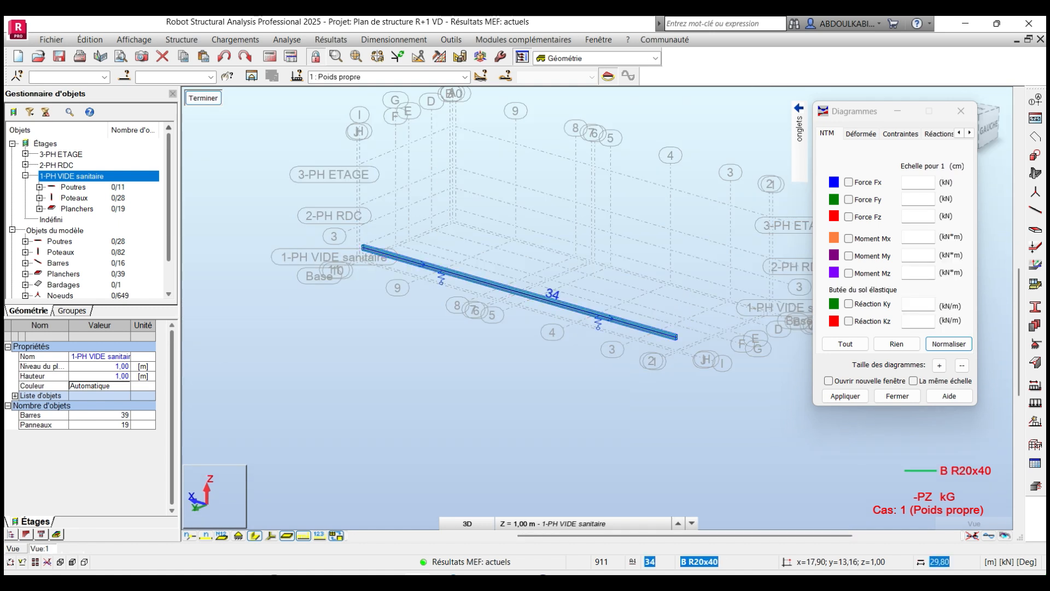
scroll(462, 266, up, 4)
scroll(418, 285, down, 5)
scroll(454, 298, up, 4)
middle_drag(454, 295, 429, 286)
right_click(413, 252)
click(451, 308)
drag(451, 307, 334, 309)
middle_drag(334, 307, 575, 309)
scroll(410, 263, up, 3)
middle_drag(410, 262, 446, 263)
scroll(456, 270, down, 2)
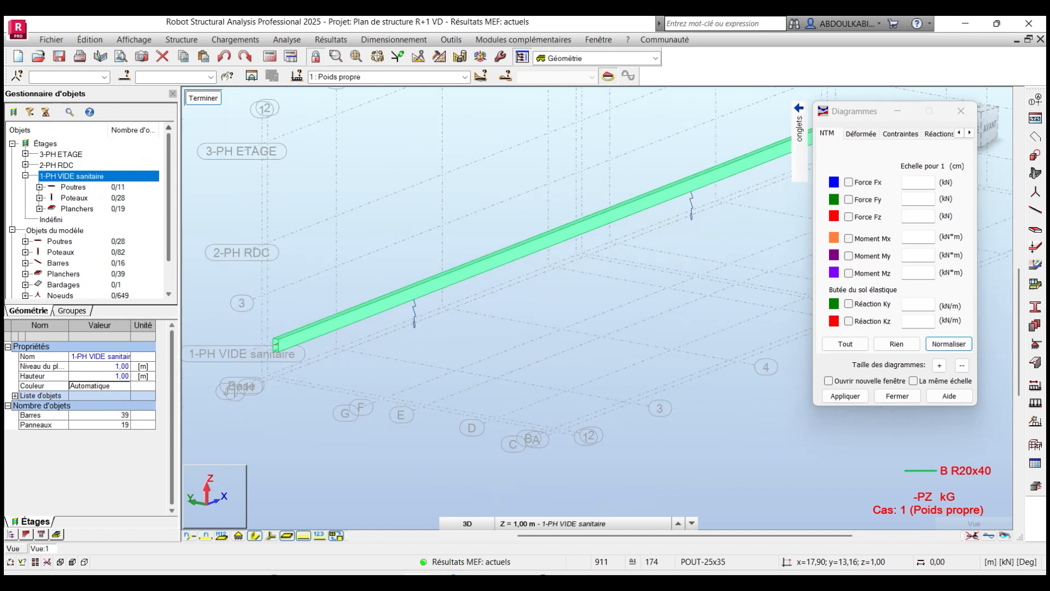
Close the Diagrammes dialog and view the isolated beam 34 from different corners of the model
click(961, 111)
middle_drag(766, 219, 720, 225)
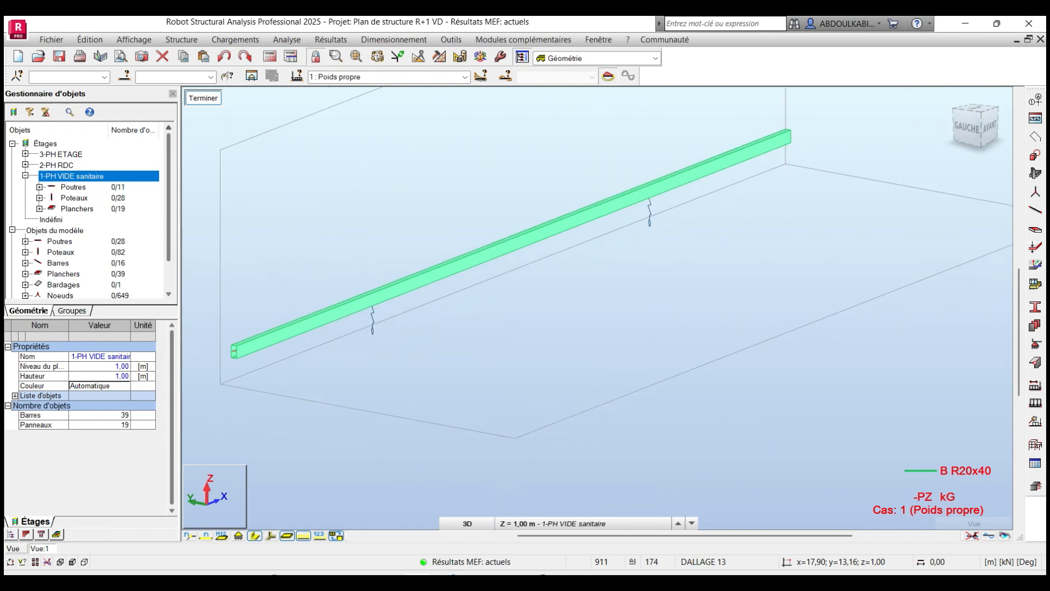
click(950, 97)
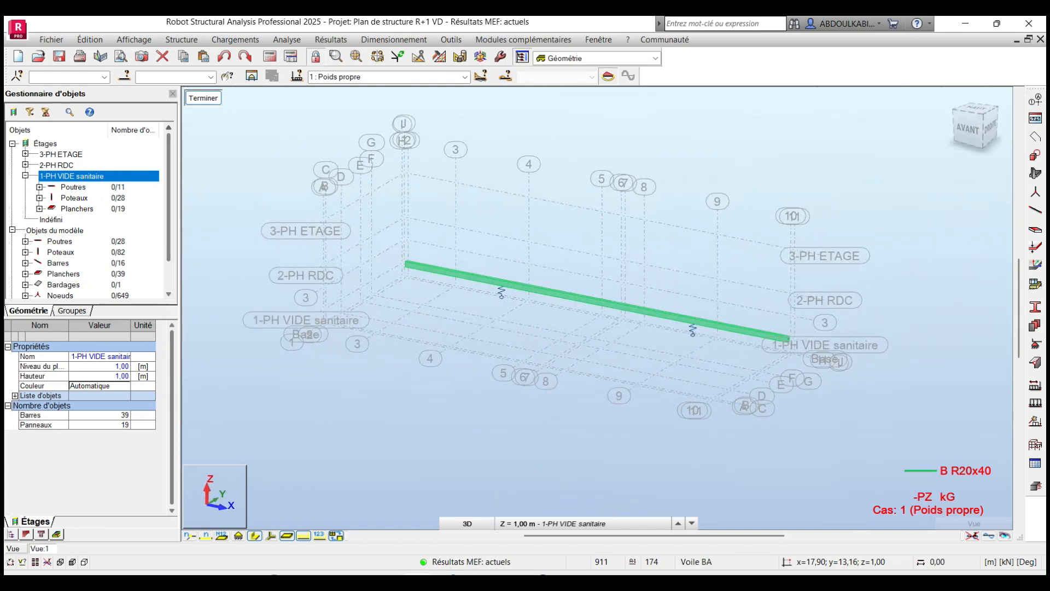
click(998, 111)
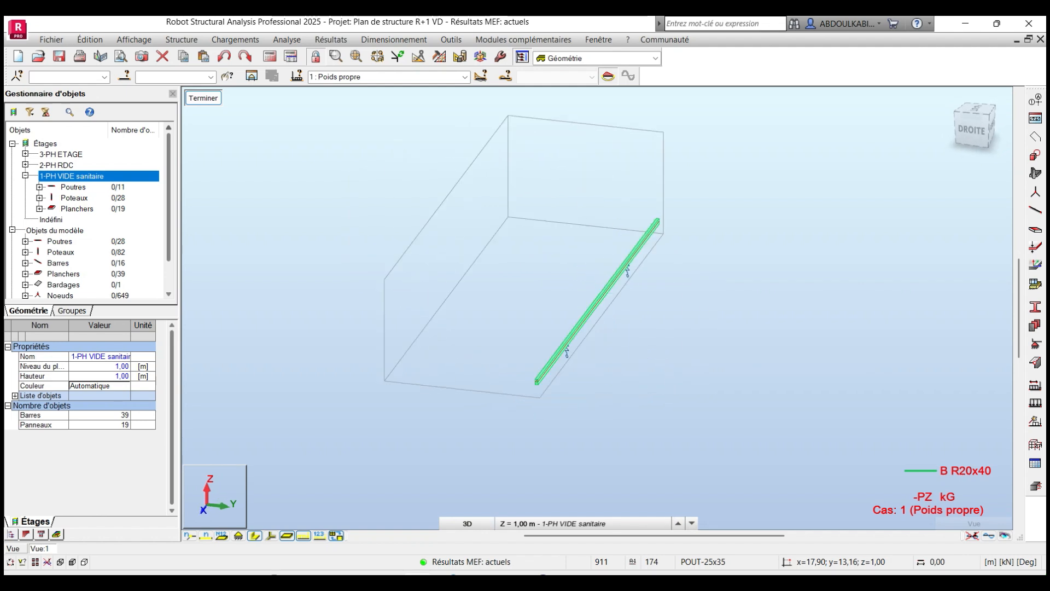
scroll(560, 348, up, 2)
scroll(854, 341, up, 2)
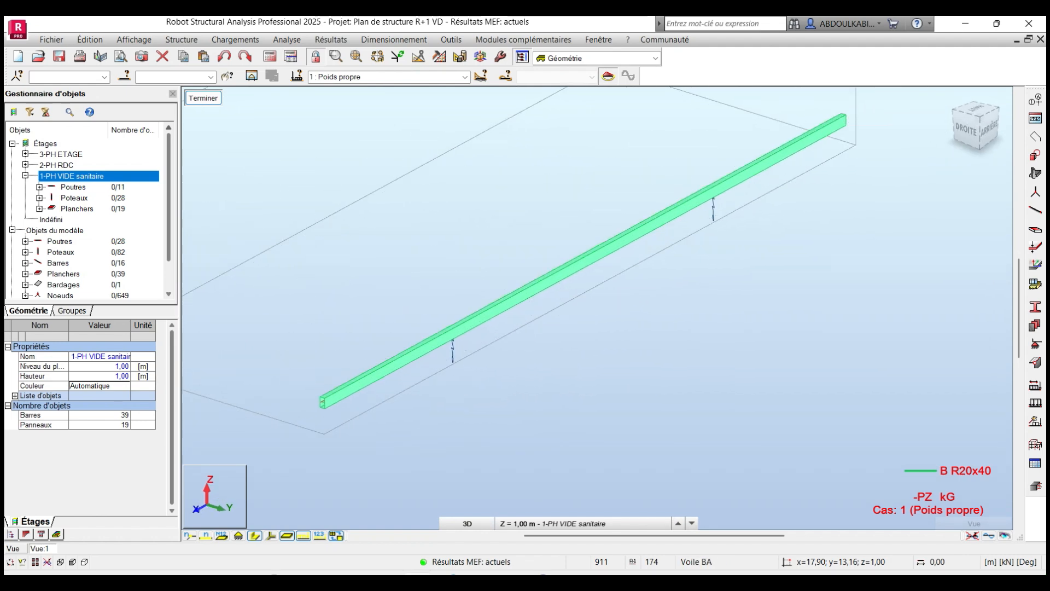
Examine the isolated beam 34 and its elastic soil symbols against the surrounding axis grid and storey levels
scroll(535, 298, down, 3)
middle_drag(542, 293, 534, 292)
scroll(552, 283, up, 2)
shift+middle_drag(618, 282, 544, 271)
scroll(551, 260, down, 2)
scroll(544, 270, down, 3)
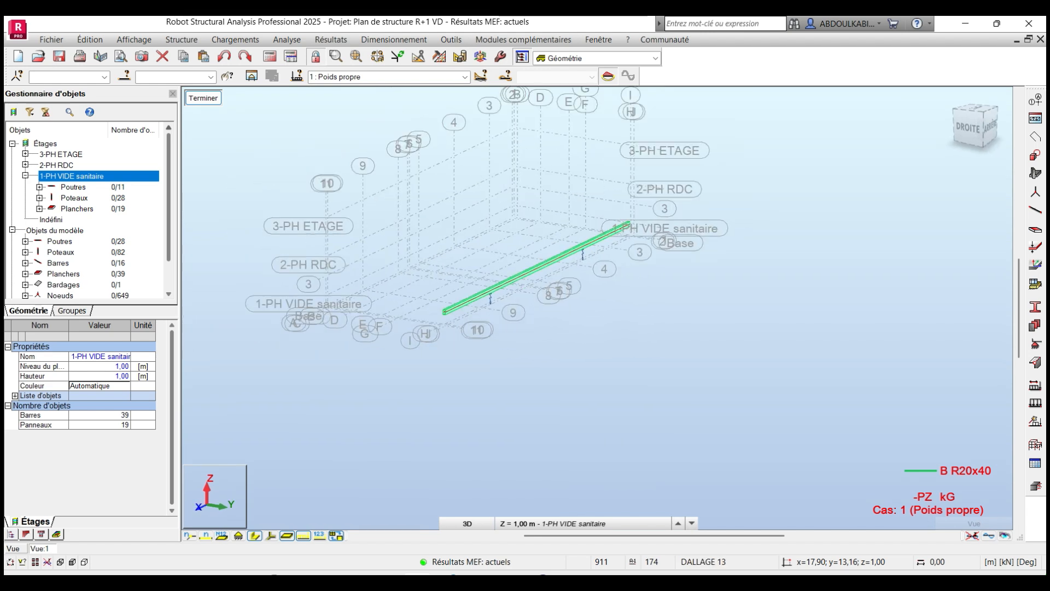
scroll(464, 258, up, 2)
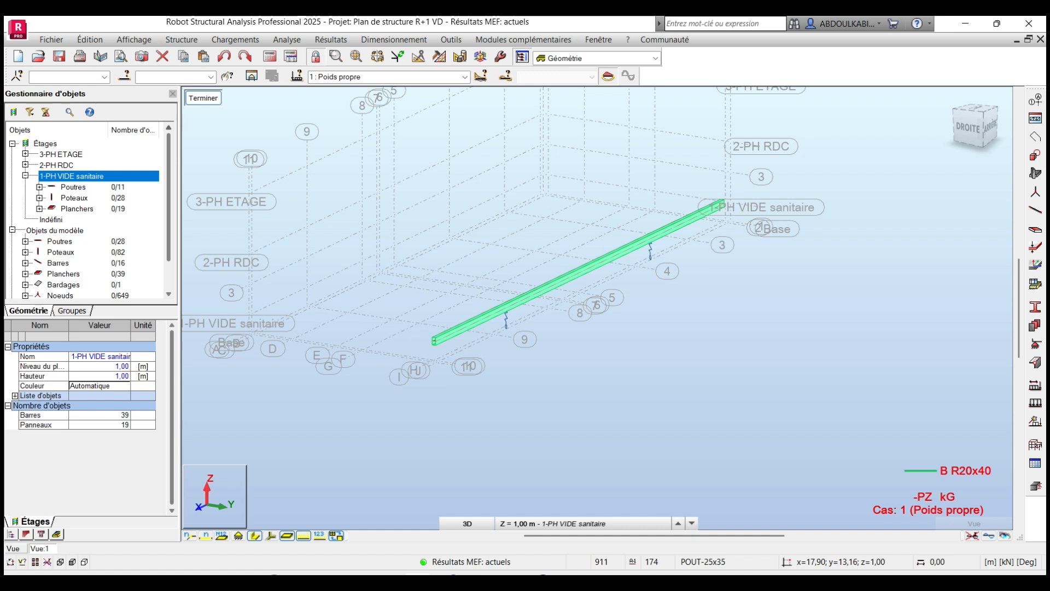
scroll(440, 255, up, 2)
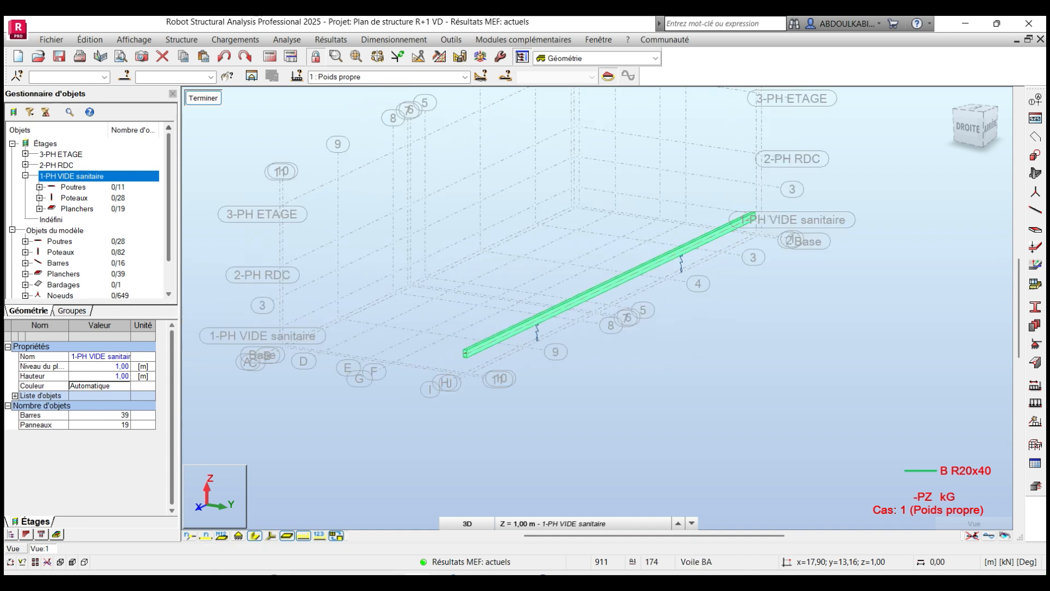
scroll(596, 284, down, 1)
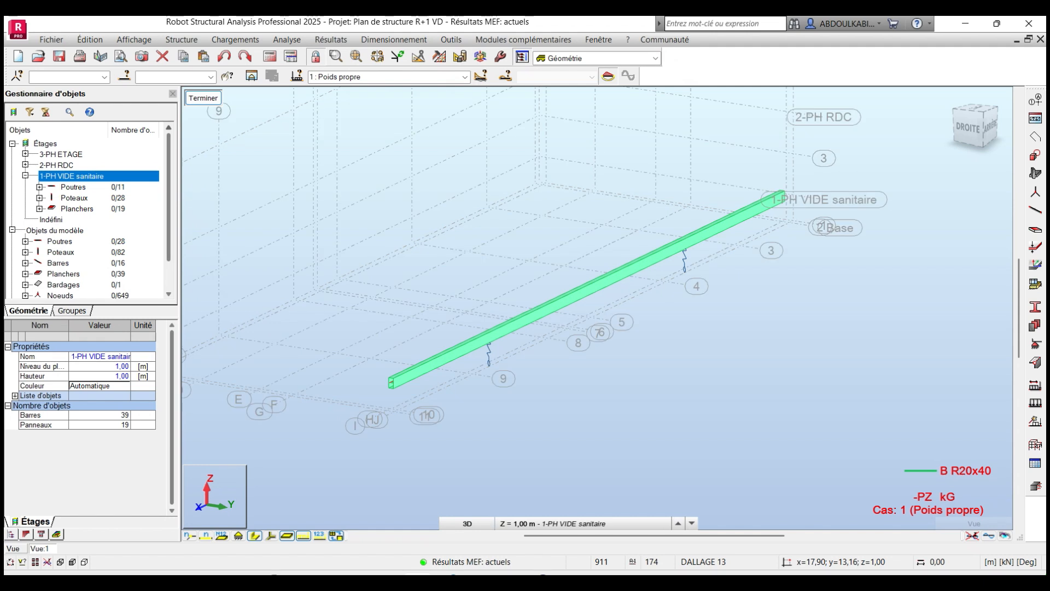
scroll(543, 306, down, 2)
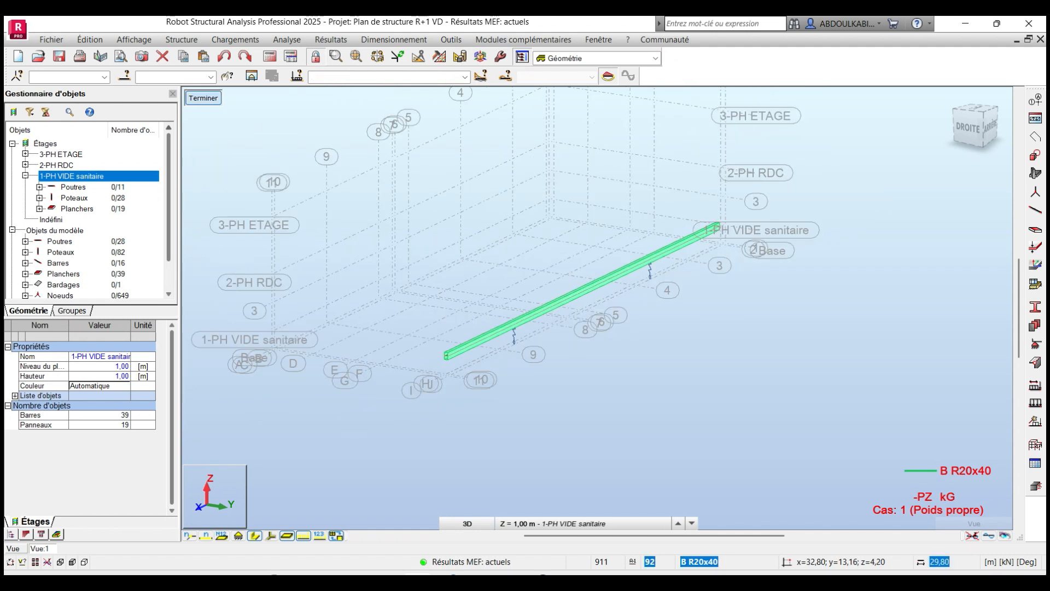
End the isolated display to restore the full structure, and inspect the spring symbols below beam 161 at the building corner
click(204, 98)
scroll(541, 296, down, 4)
scroll(670, 337, up, 3)
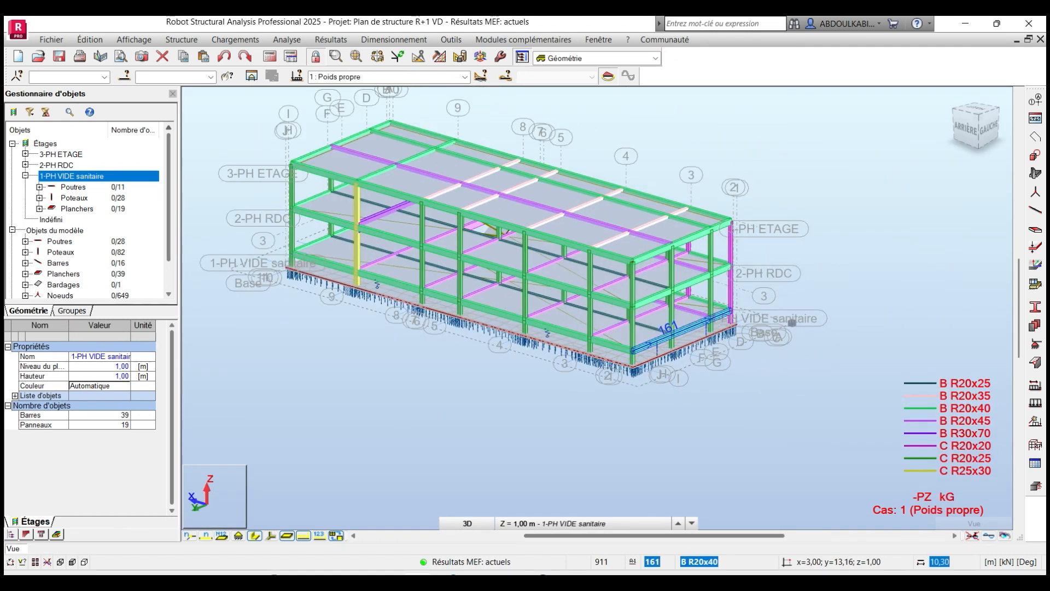
scroll(646, 344, up, 6)
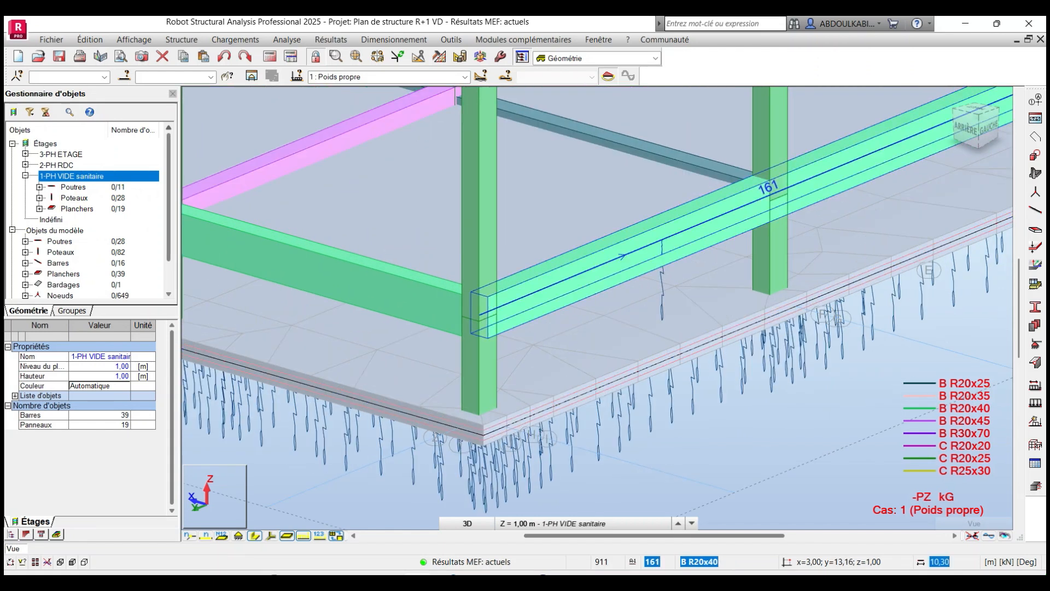
scroll(711, 284, down, 3)
scroll(706, 268, up, 2)
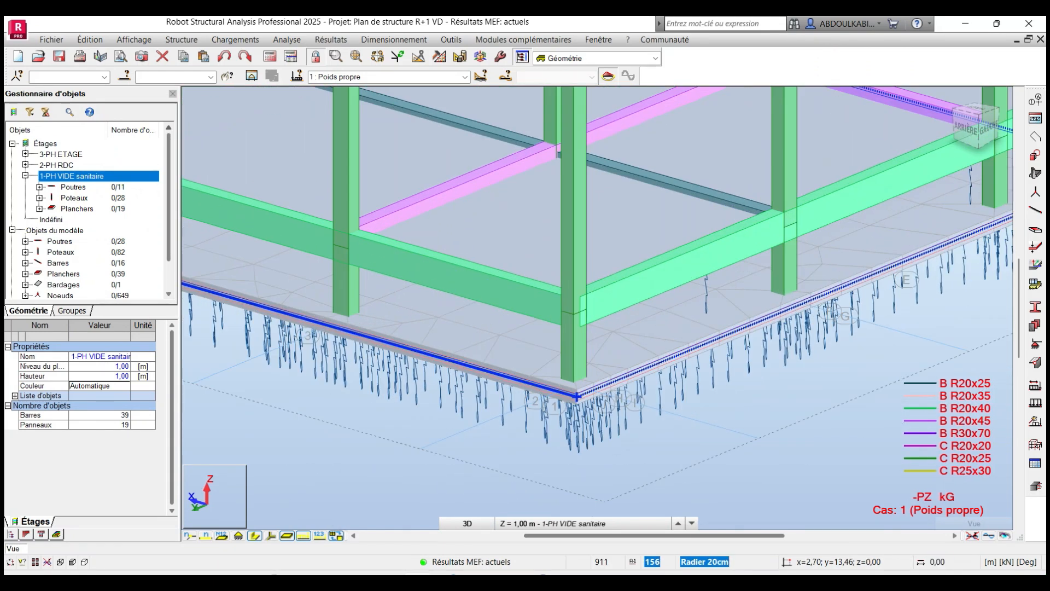
Show the structure in rear elevation (ARRIÈRE) to view the springs below the 1-PH VIDE sanitaire beams and the raft
click(966, 128)
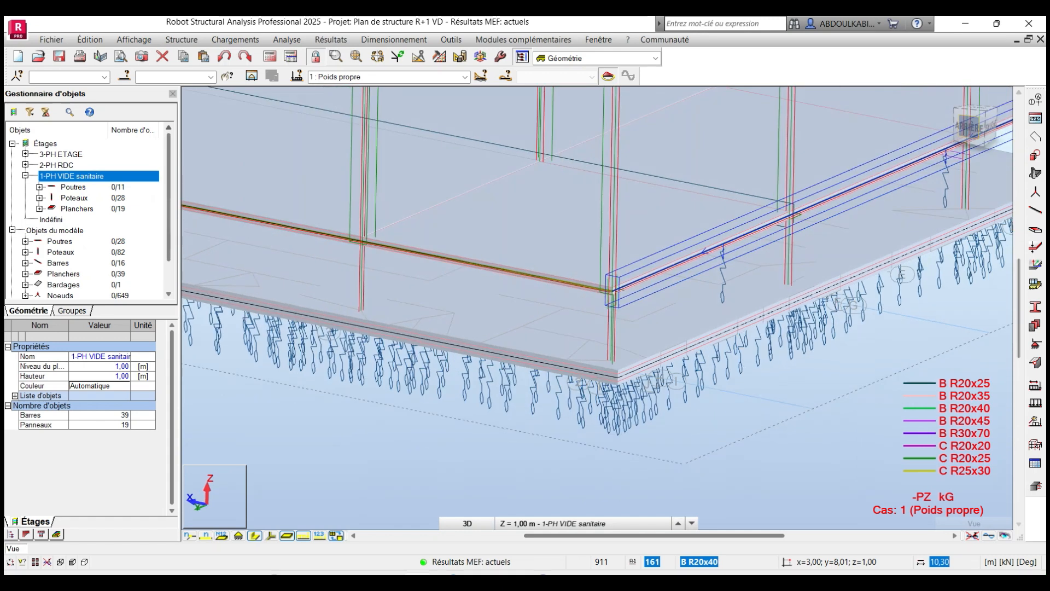
middle_drag(659, 258, 969, 266)
scroll(862, 260, down, 3)
scroll(983, 275, down, 2)
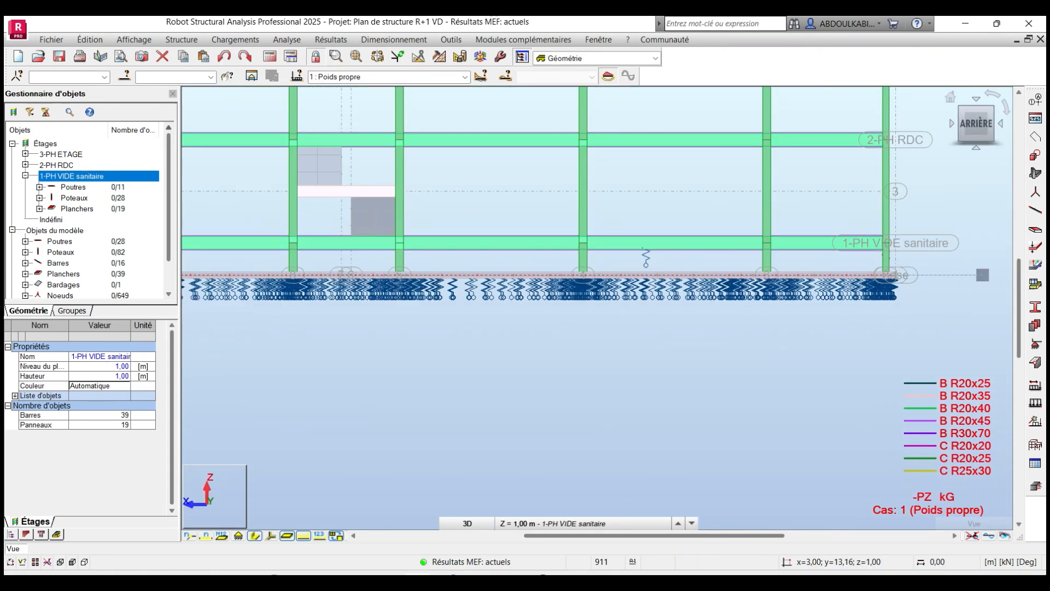
Restore the default 3D view and inspect the front side of the building down to its base
click(951, 97)
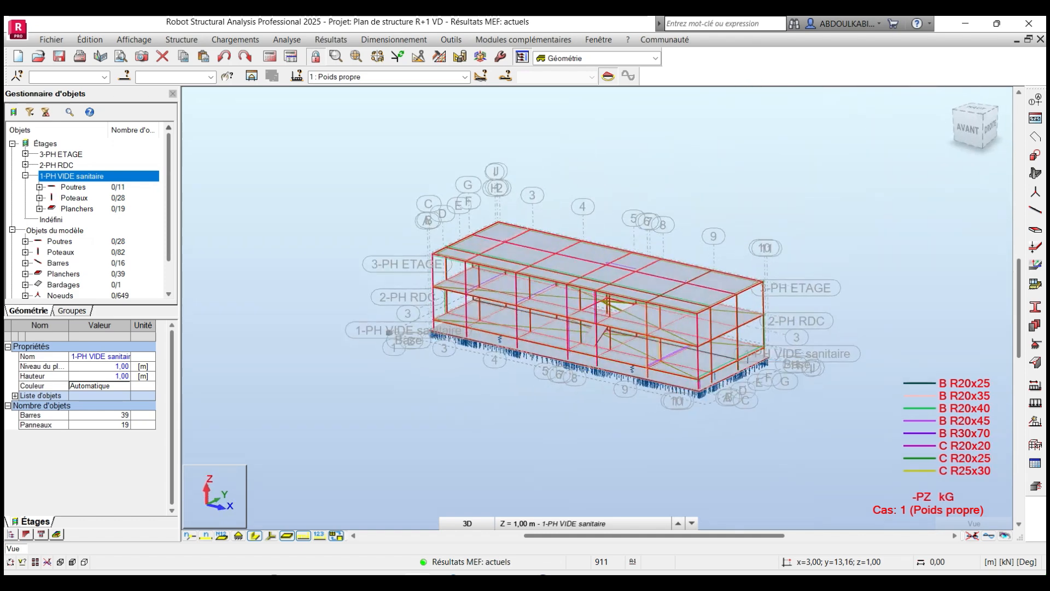
scroll(667, 273, up, 6)
scroll(684, 246, down, 1)
middle_drag(684, 246, 809, 230)
scroll(613, 350, up, 1)
middle_drag(612, 350, 848, 350)
scroll(820, 350, down, 1)
scroll(913, 310, down, 2)
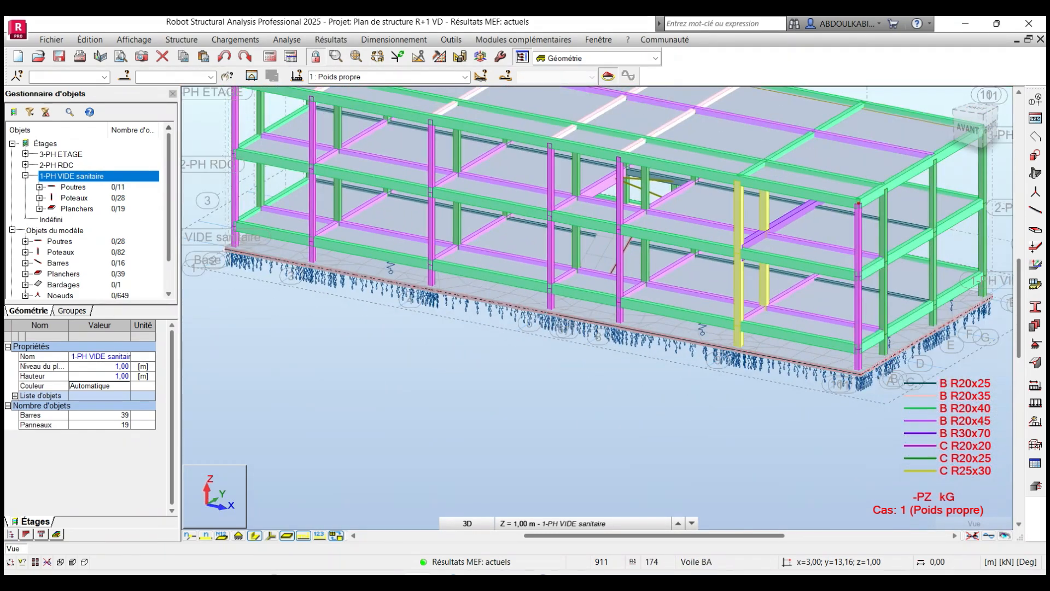
Examine up close the elastic soil symbols between the front 1-PH VIDE sanitaire beam and the raft from several angles
scroll(913, 310, up, 4)
scroll(703, 246, down, 2)
shift+middle_drag(703, 246, 591, 222)
scroll(585, 224, up, 2)
scroll(601, 296, up, 4)
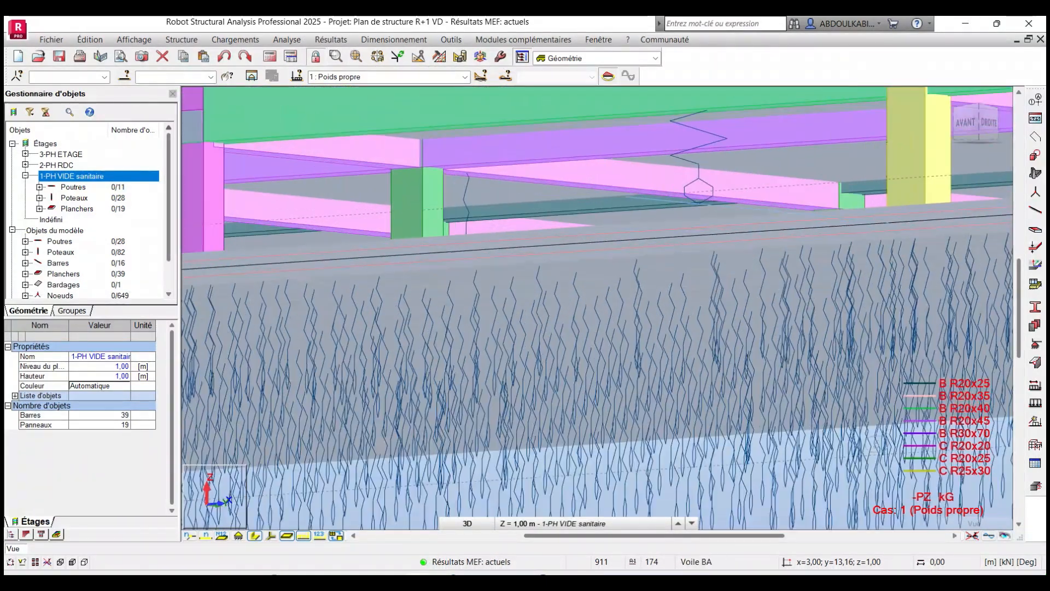
mouse_move(580, 235)
shift+middle_down()
mouse_move(519, 221)
mouse_move(580, 249)
mouse_move(539, 276)
mouse_move(481, 290)
mouse_move(604, 275)
shift+middle_up()
scroll(561, 221, up, 2)
scroll(597, 306, down, 5)
scroll(546, 268, down, 3)
scroll(605, 275, up, 5)
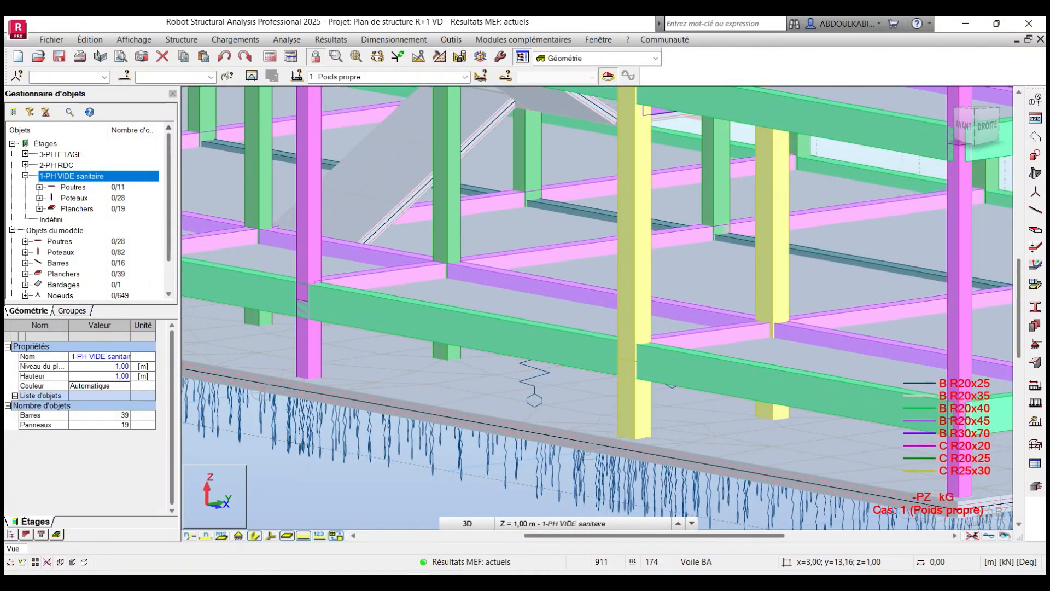
middle_drag(605, 275, 579, 284)
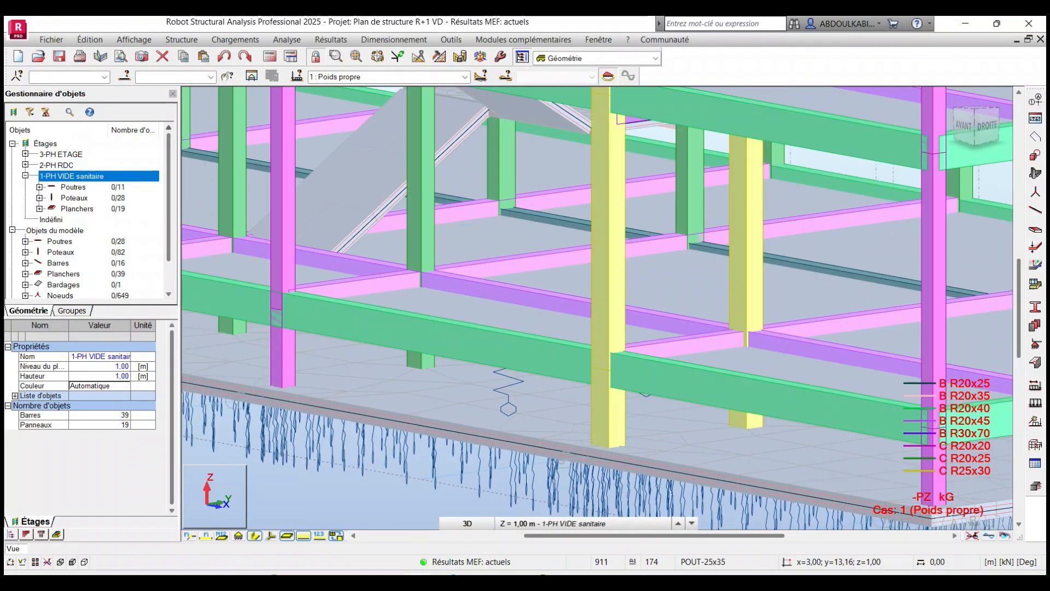
scroll(579, 284, down, 6)
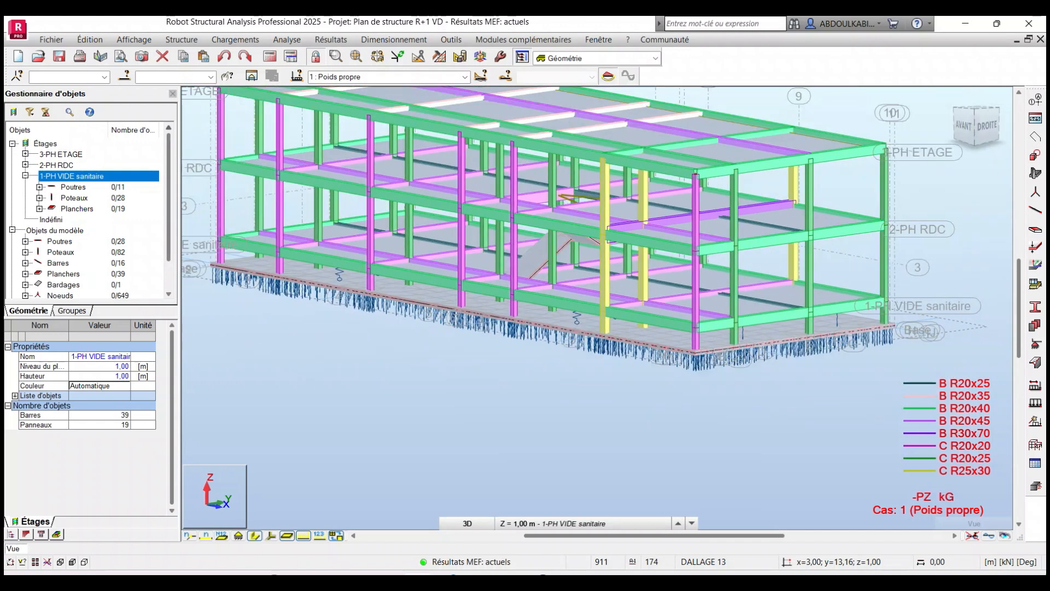
Inspect the soil springs along the front and right sides of the building, from the whole structure down to its base
mouse_move(579, 284)
shift+middle_down()
mouse_move(558, 285)
mouse_move(558, 299)
mouse_move(520, 322)
shift+middle_up()
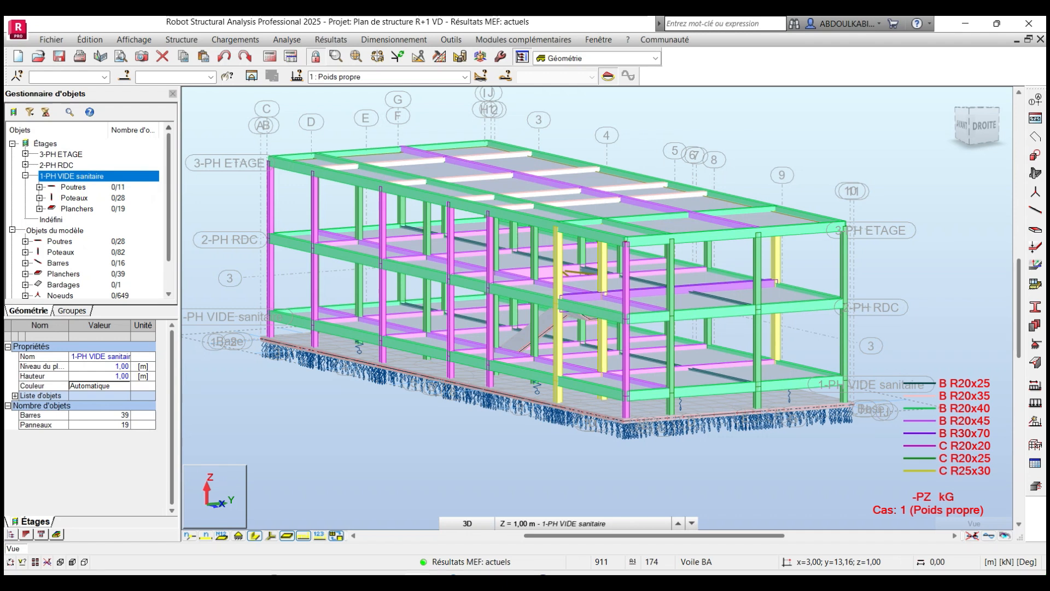
shift+middle_drag(520, 321, 569, 323)
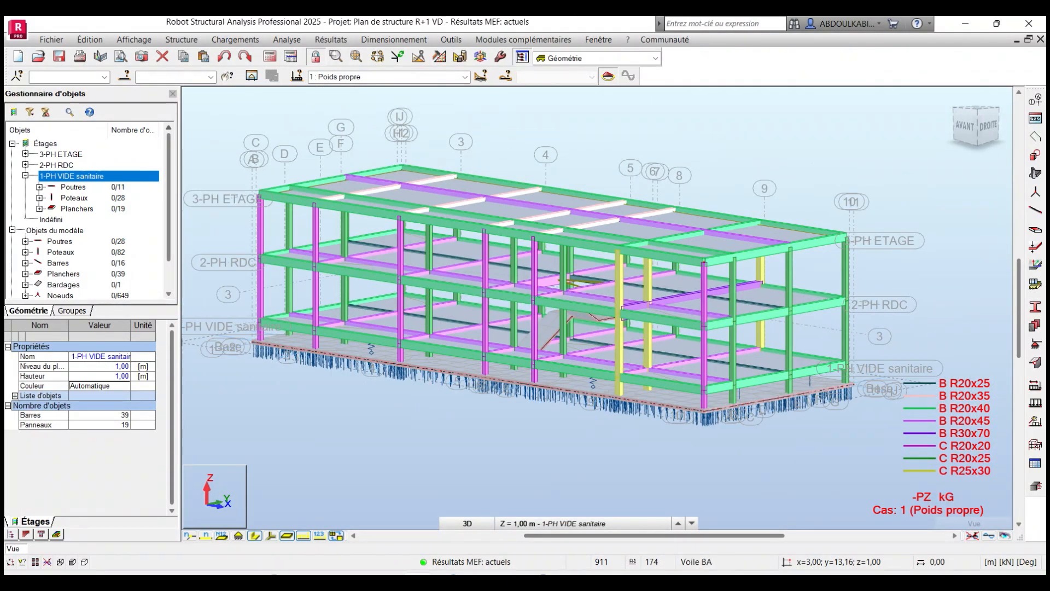
middle_drag(514, 293, 529, 288)
scroll(529, 294, up, 2)
scroll(681, 410, up, 5)
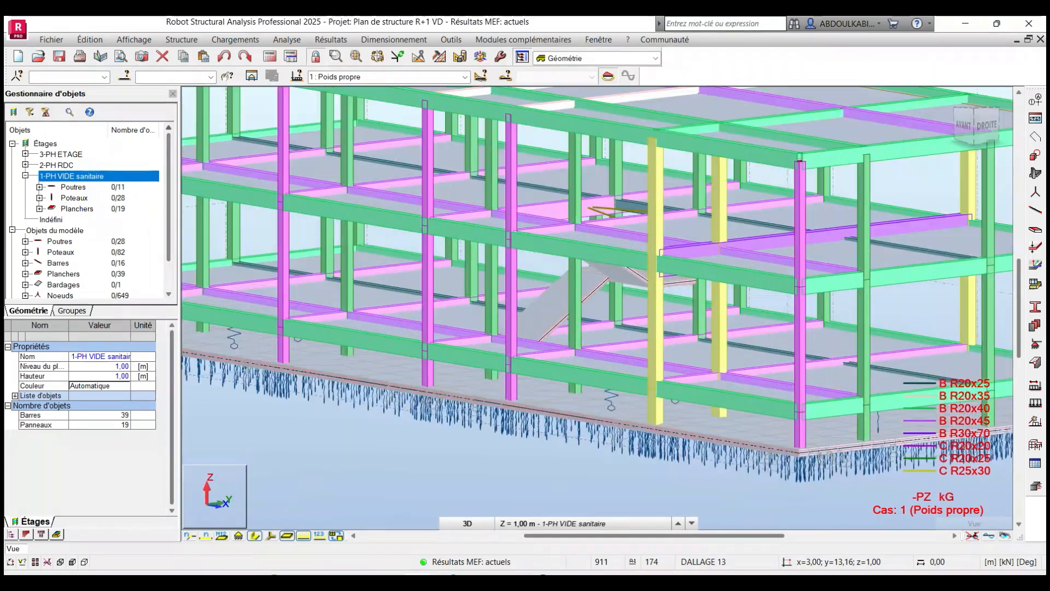
mouse_move(608, 392)
middle_down()
mouse_move(563, 368)
mouse_move(561, 349)
mouse_move(705, 320)
mouse_move(663, 327)
mouse_move(517, 314)
middle_up()
scroll(563, 368, down, 3)
scroll(561, 349, up, 2)
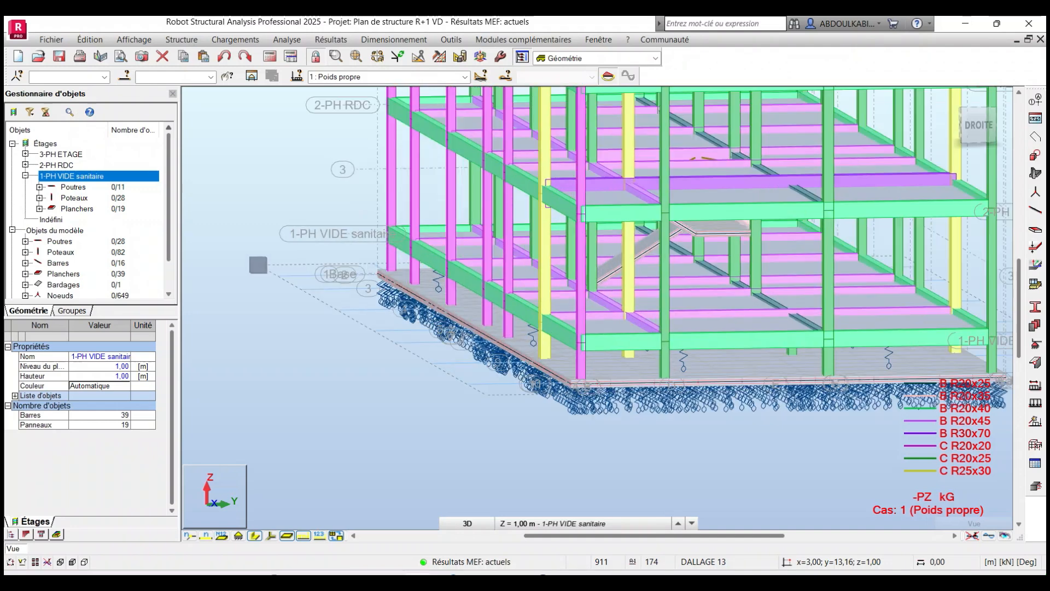
scroll(398, 303, up, 4)
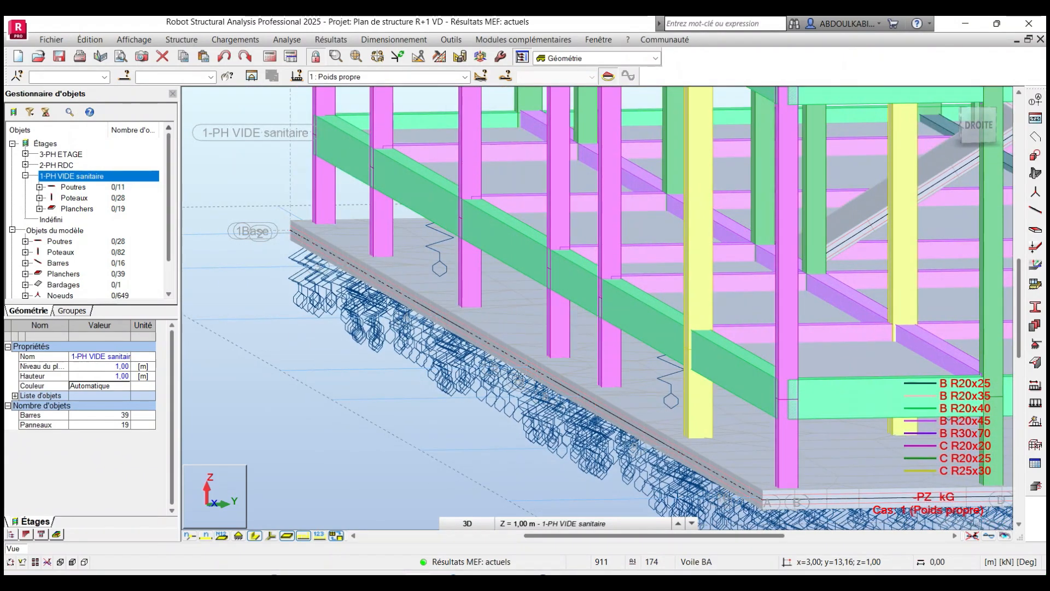
Compare the front beam's elastic soil symbols with the raft's springs, orbiting along the façade and back to the whole building
shift+middle_drag(547, 323, 602, 323)
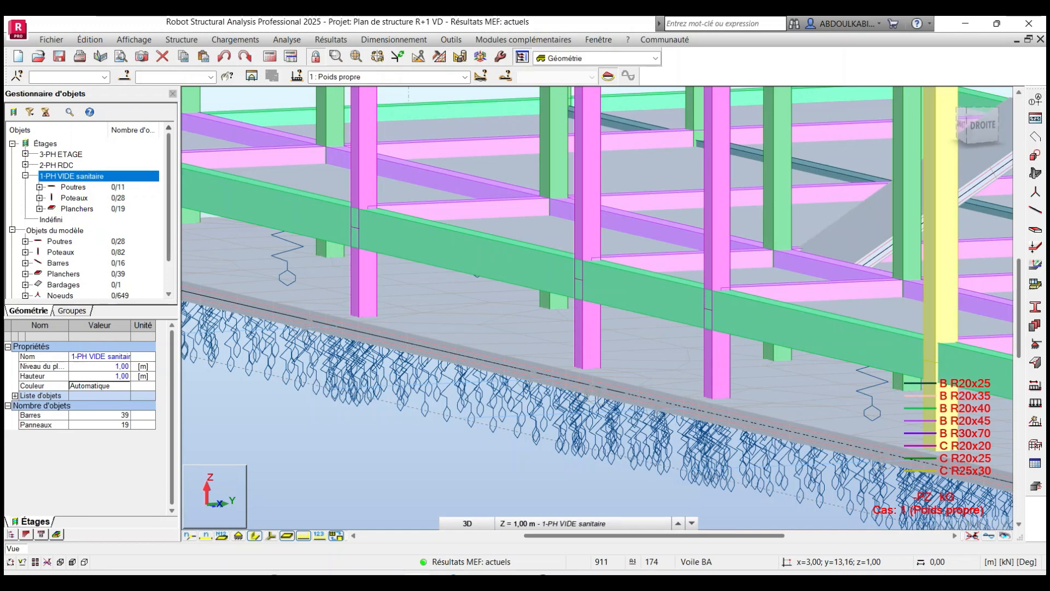
scroll(405, 268, down, 4)
shift+middle_drag(405, 268, 547, 268)
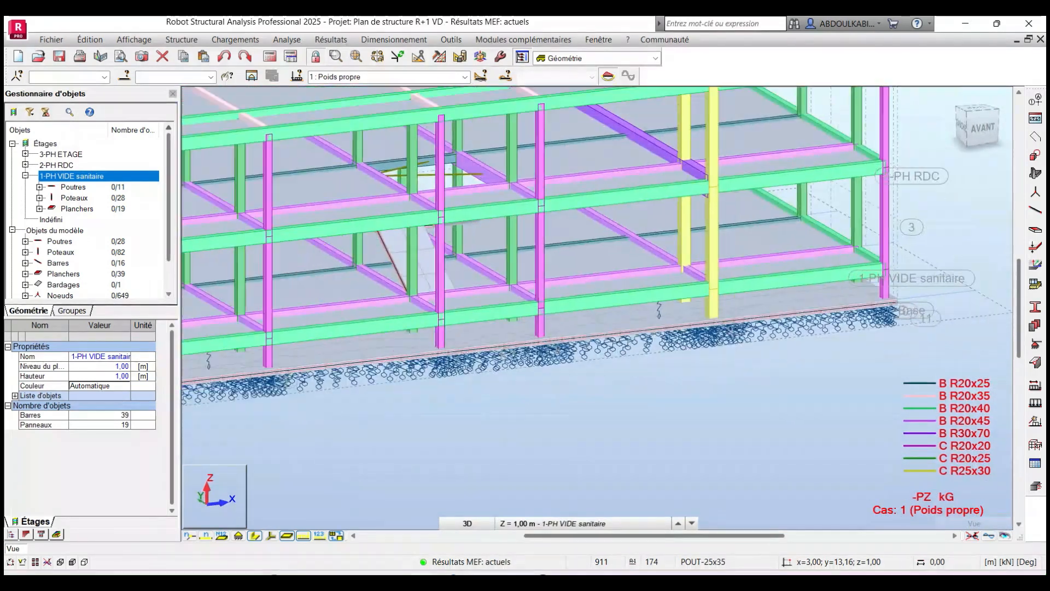
scroll(492, 229, down, 3)
scroll(246, 362, up, 3)
shift+middle_drag(244, 363, 518, 426)
scroll(498, 478, up, 3)
shift+middle_drag(678, 372, 457, 323)
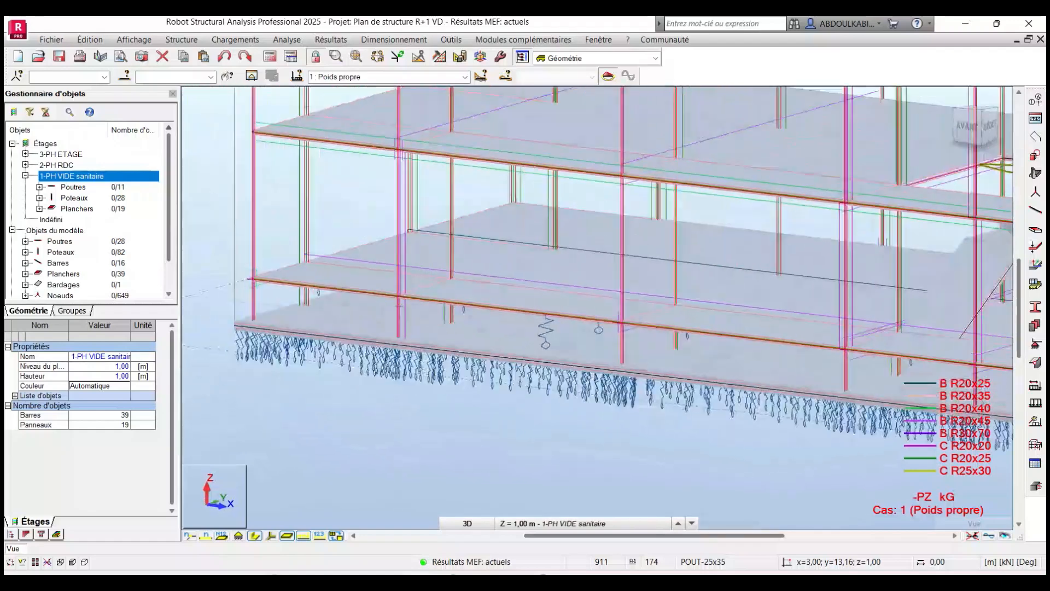
scroll(457, 321, down, 4)
scroll(457, 322, down, 3)
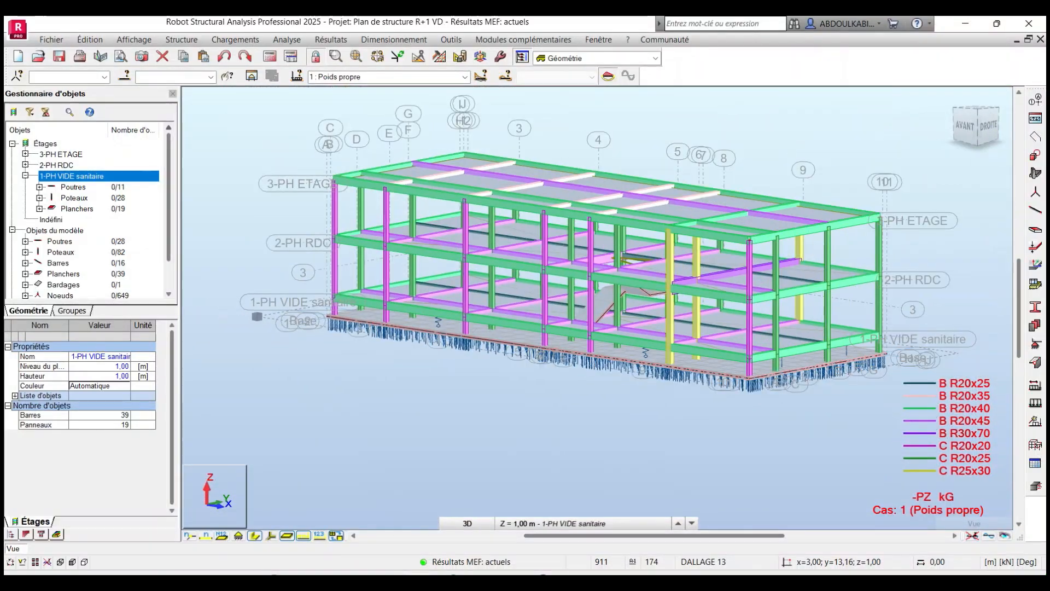
Orbit the complete structure around to its rear-left corner to view the springs beneath the rear beams and raft
shift+middle_drag(456, 322, 344, 339)
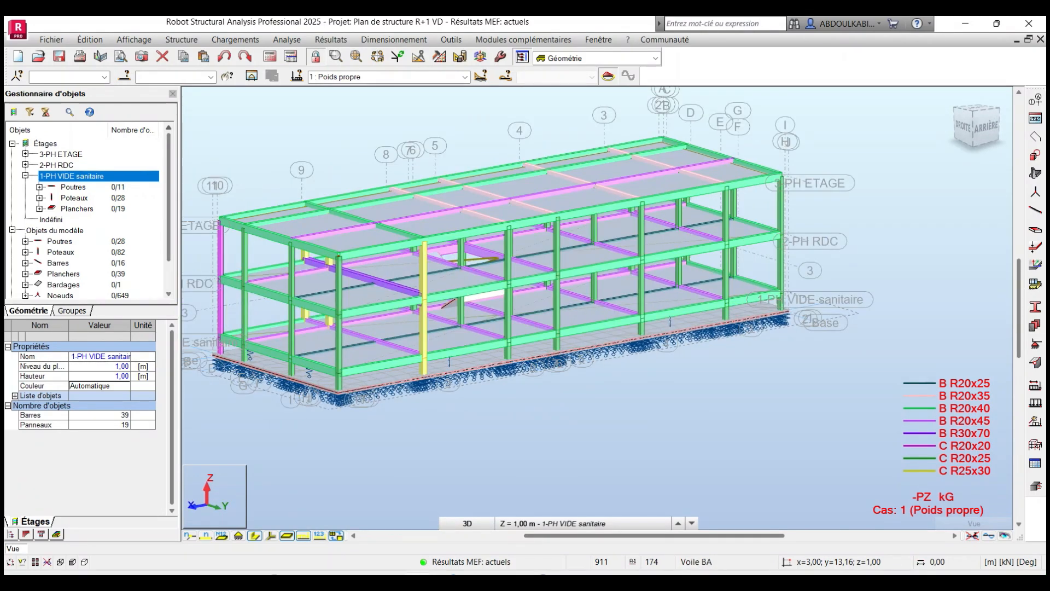
scroll(458, 332, up, 3)
shift+middle_drag(458, 332, 372, 338)
scroll(437, 331, down, 2)
scroll(547, 252, down, 3)
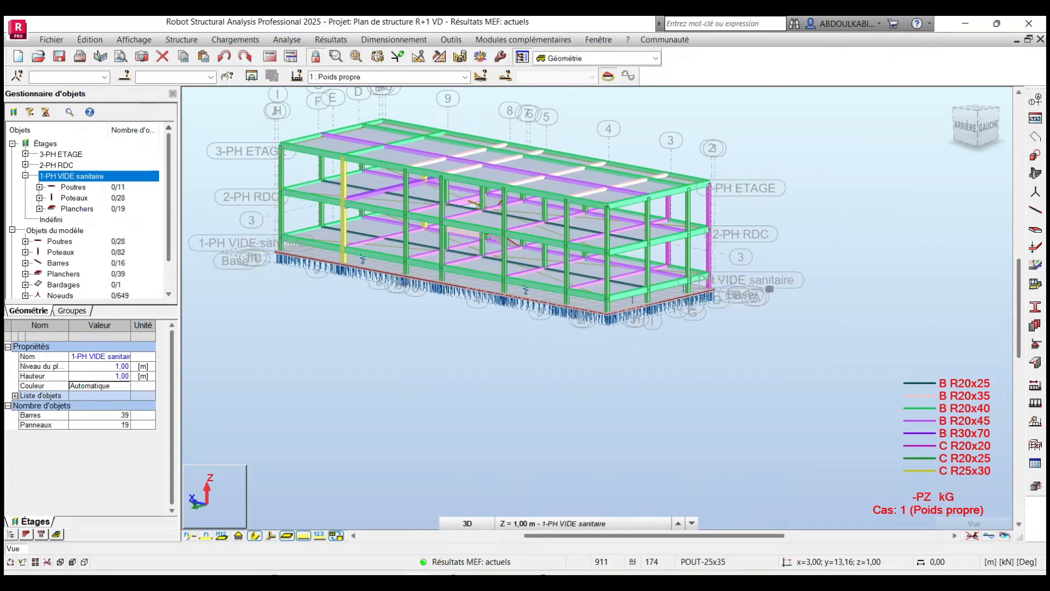
scroll(393, 109, up, 2)
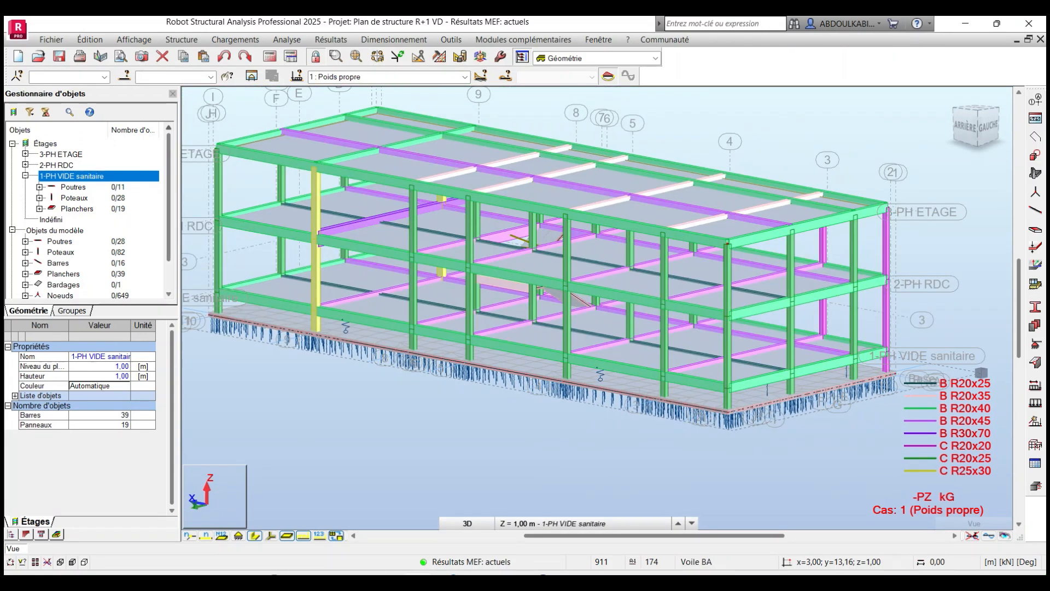
scroll(553, 406, down, 3)
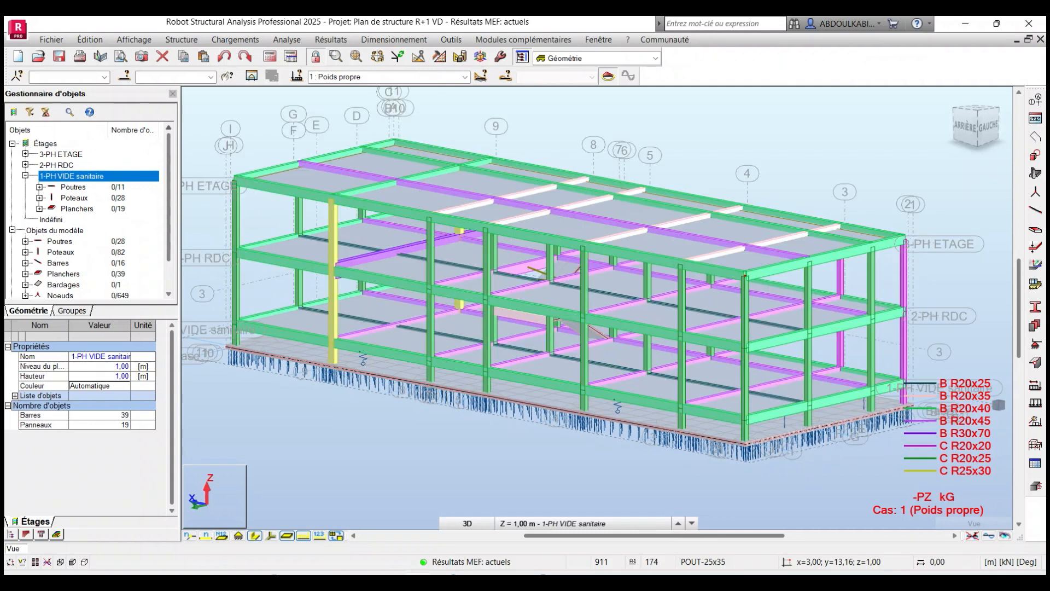
scroll(494, 292, up, 1)
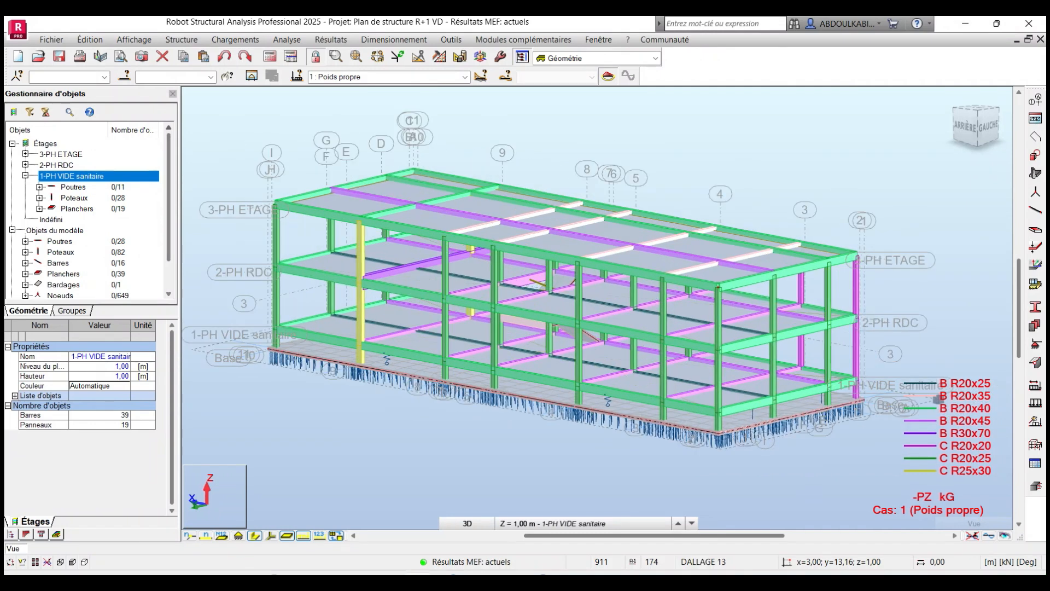
scroll(495, 293, up, 1)
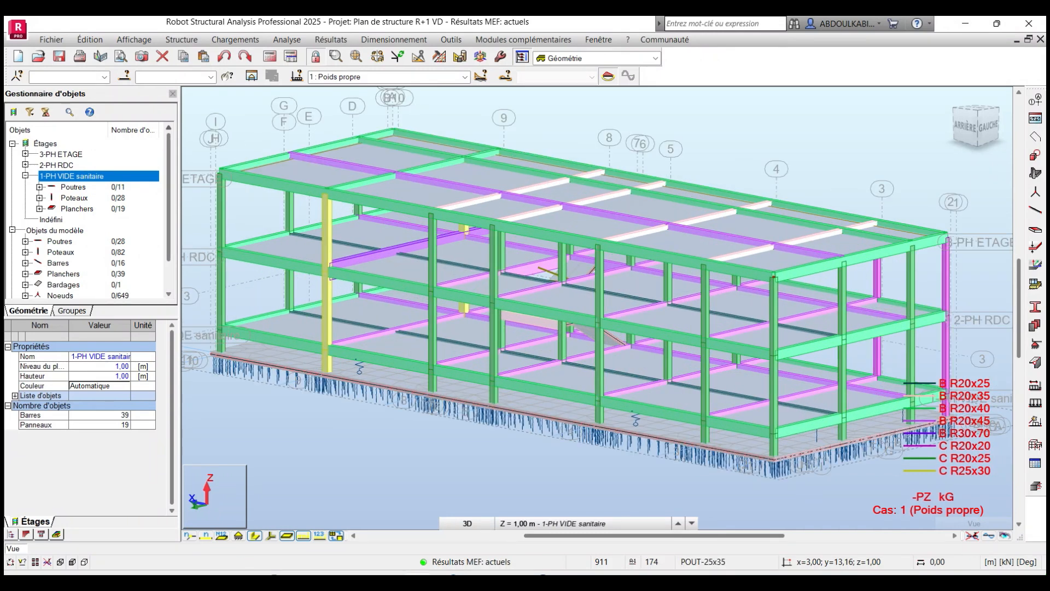
middle_drag(496, 293, 476, 267)
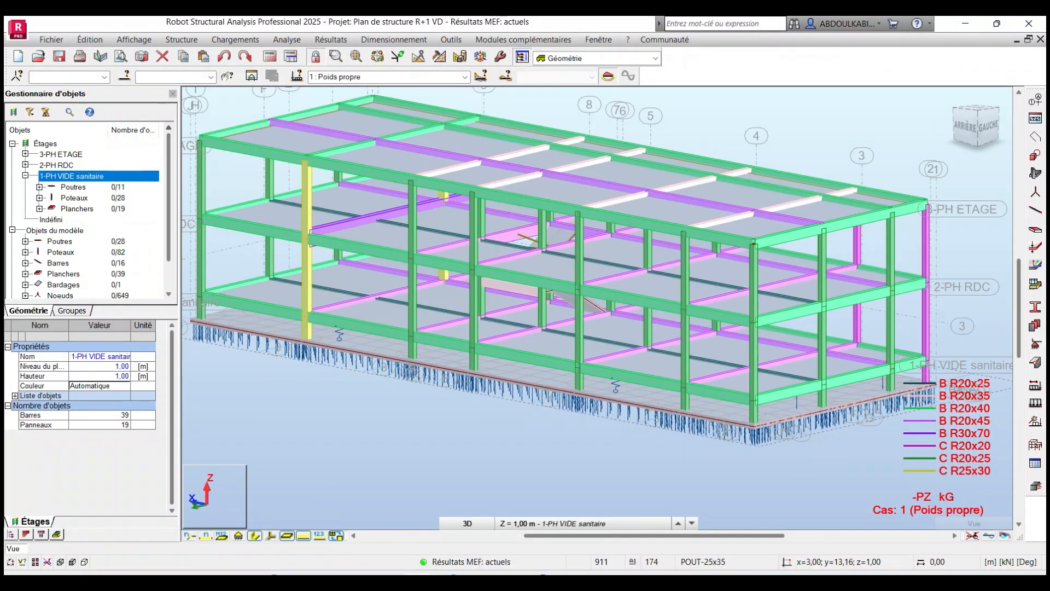
middle_drag(596, 270, 592, 268)
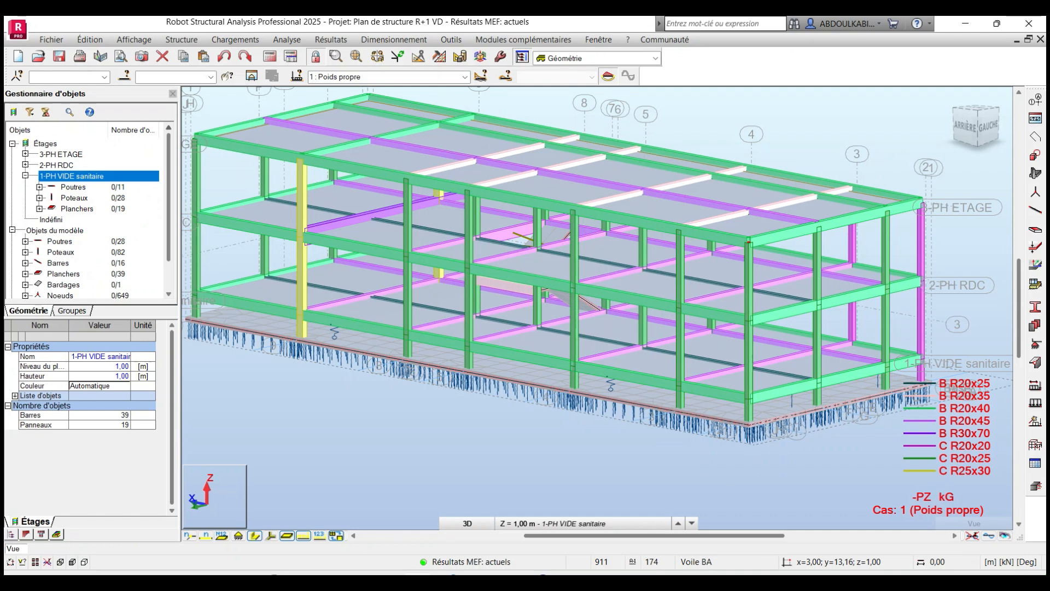